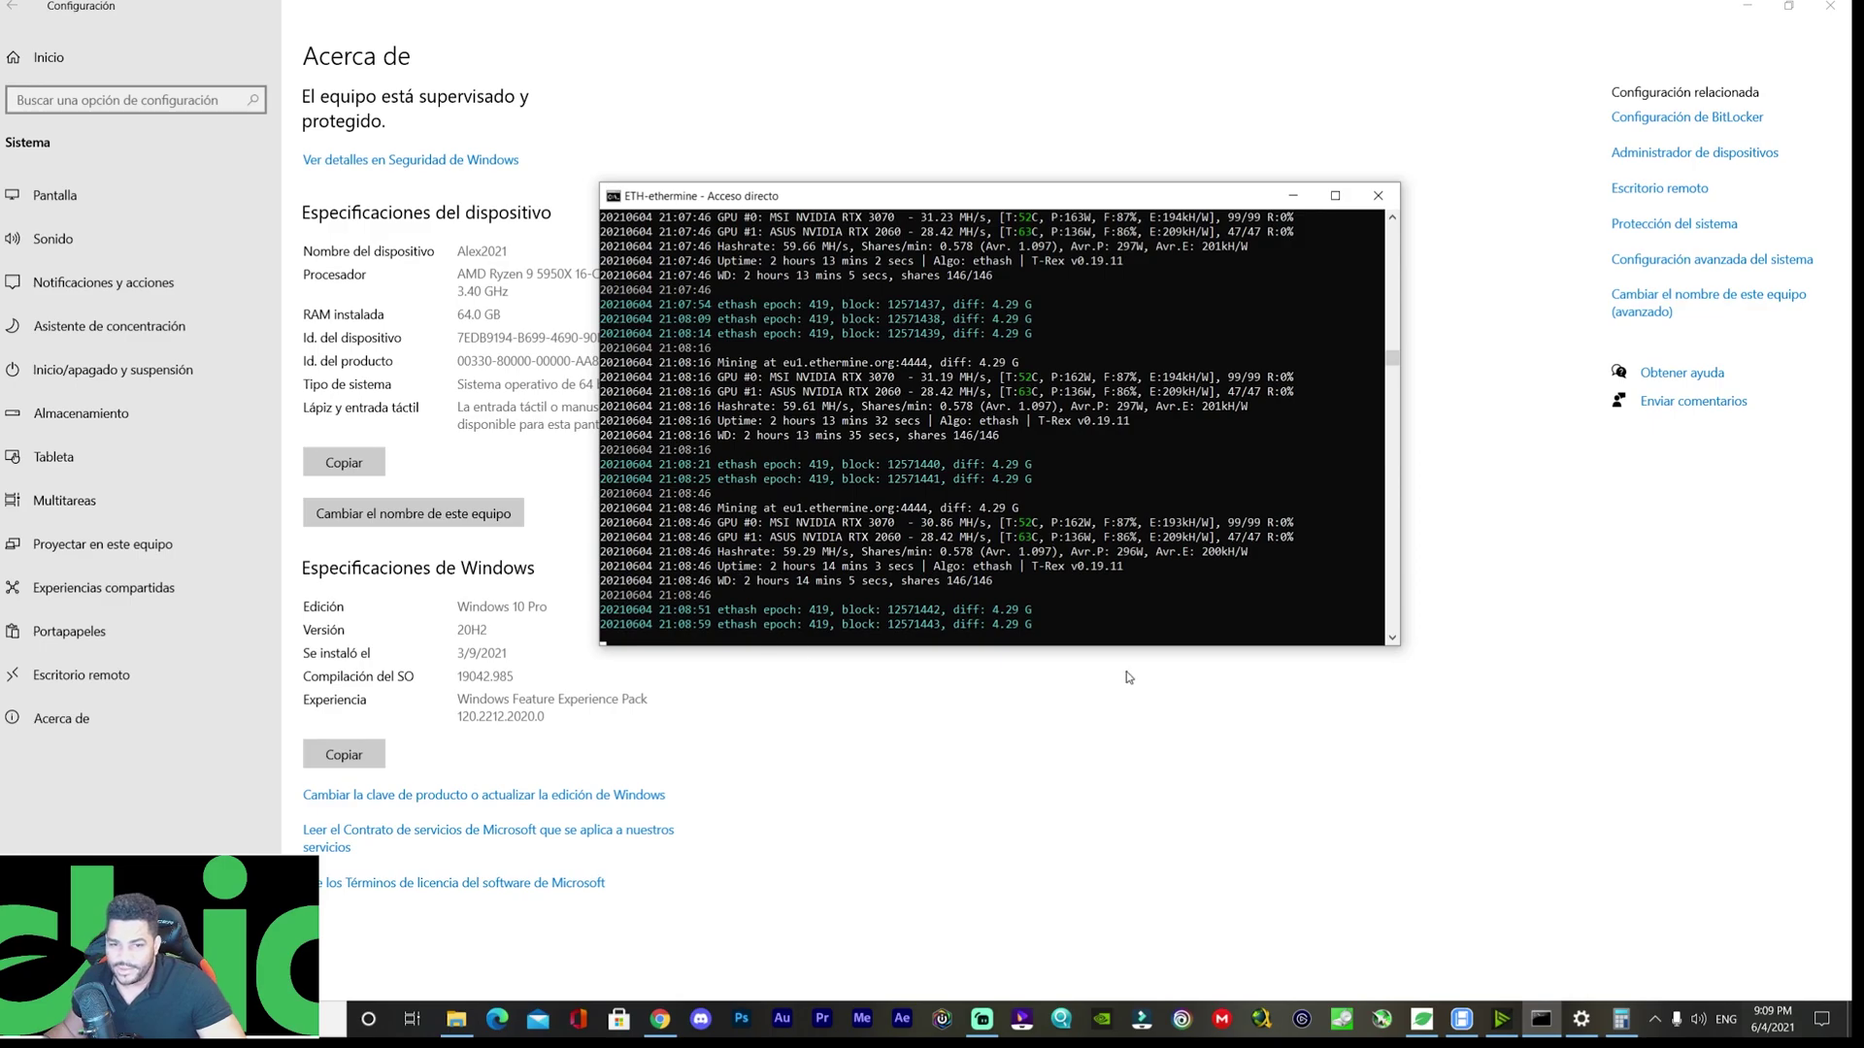
Close the ETH-ethermine miner console, check the processor model in the device specifications, and close the system settings.
click(1378, 195)
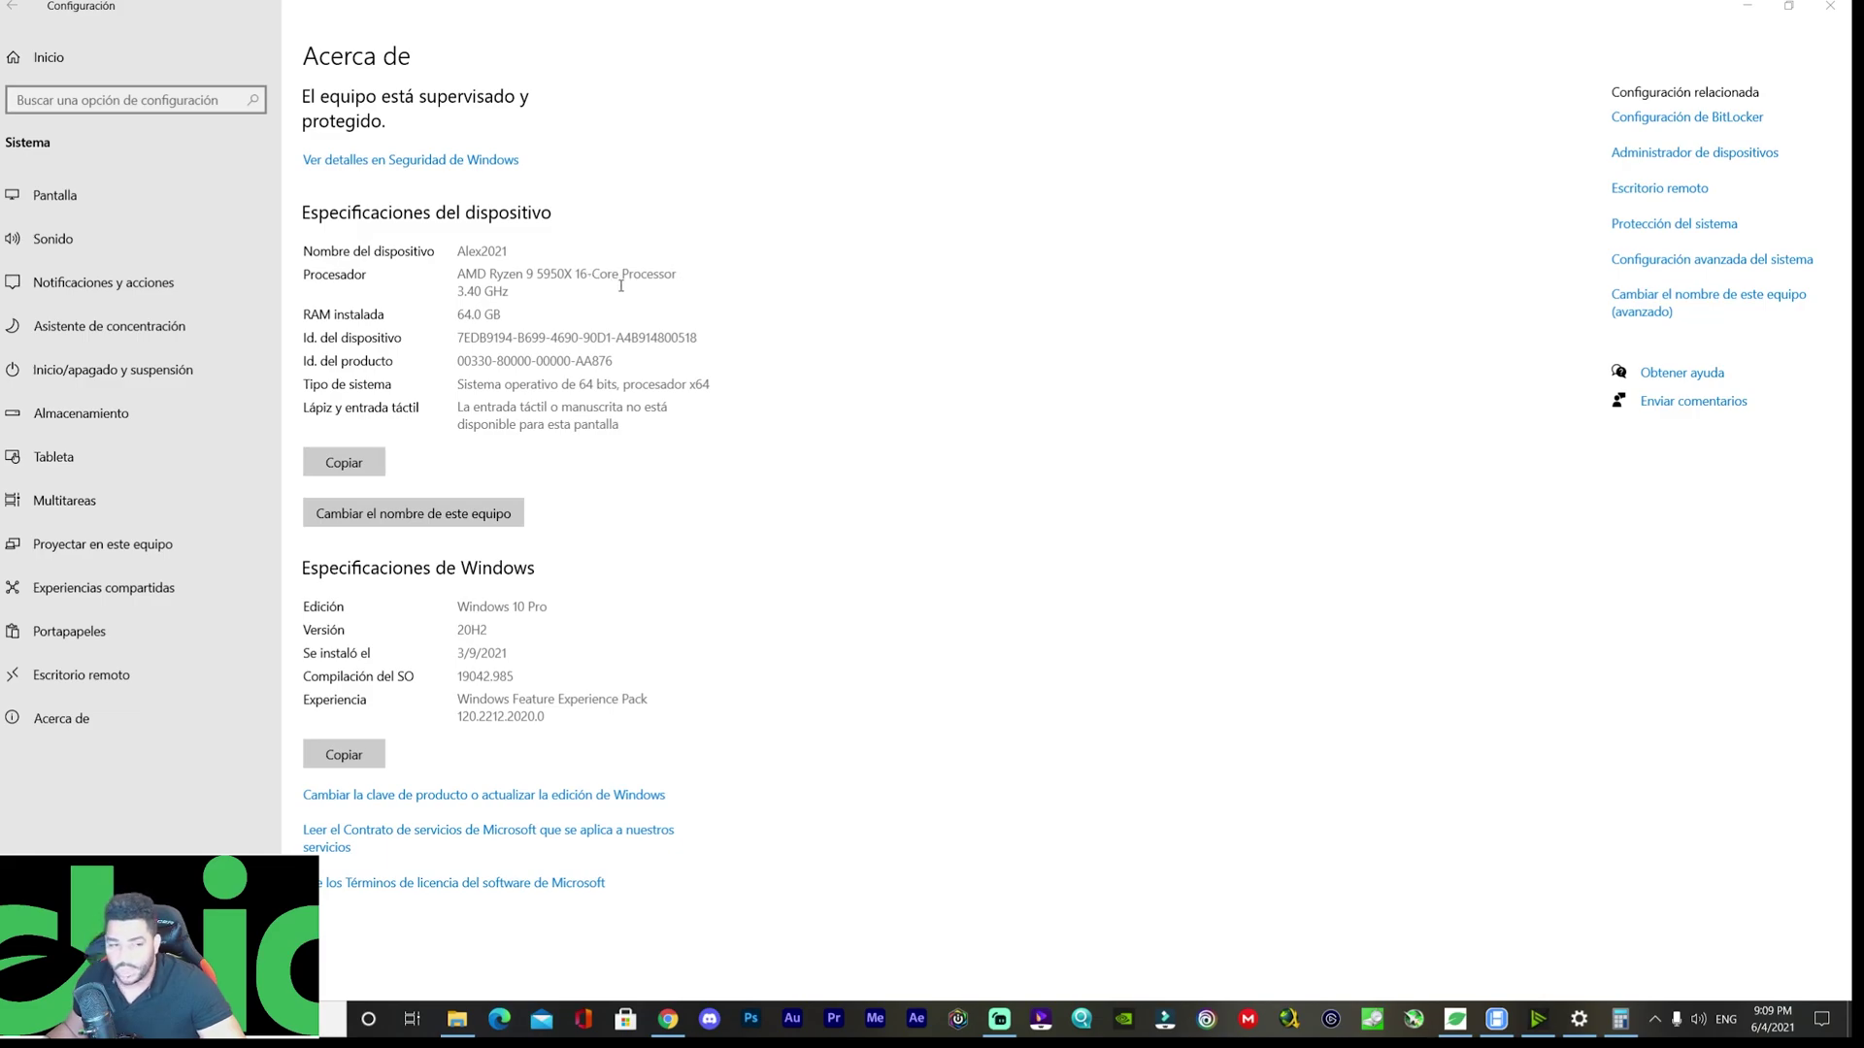
click(463, 322)
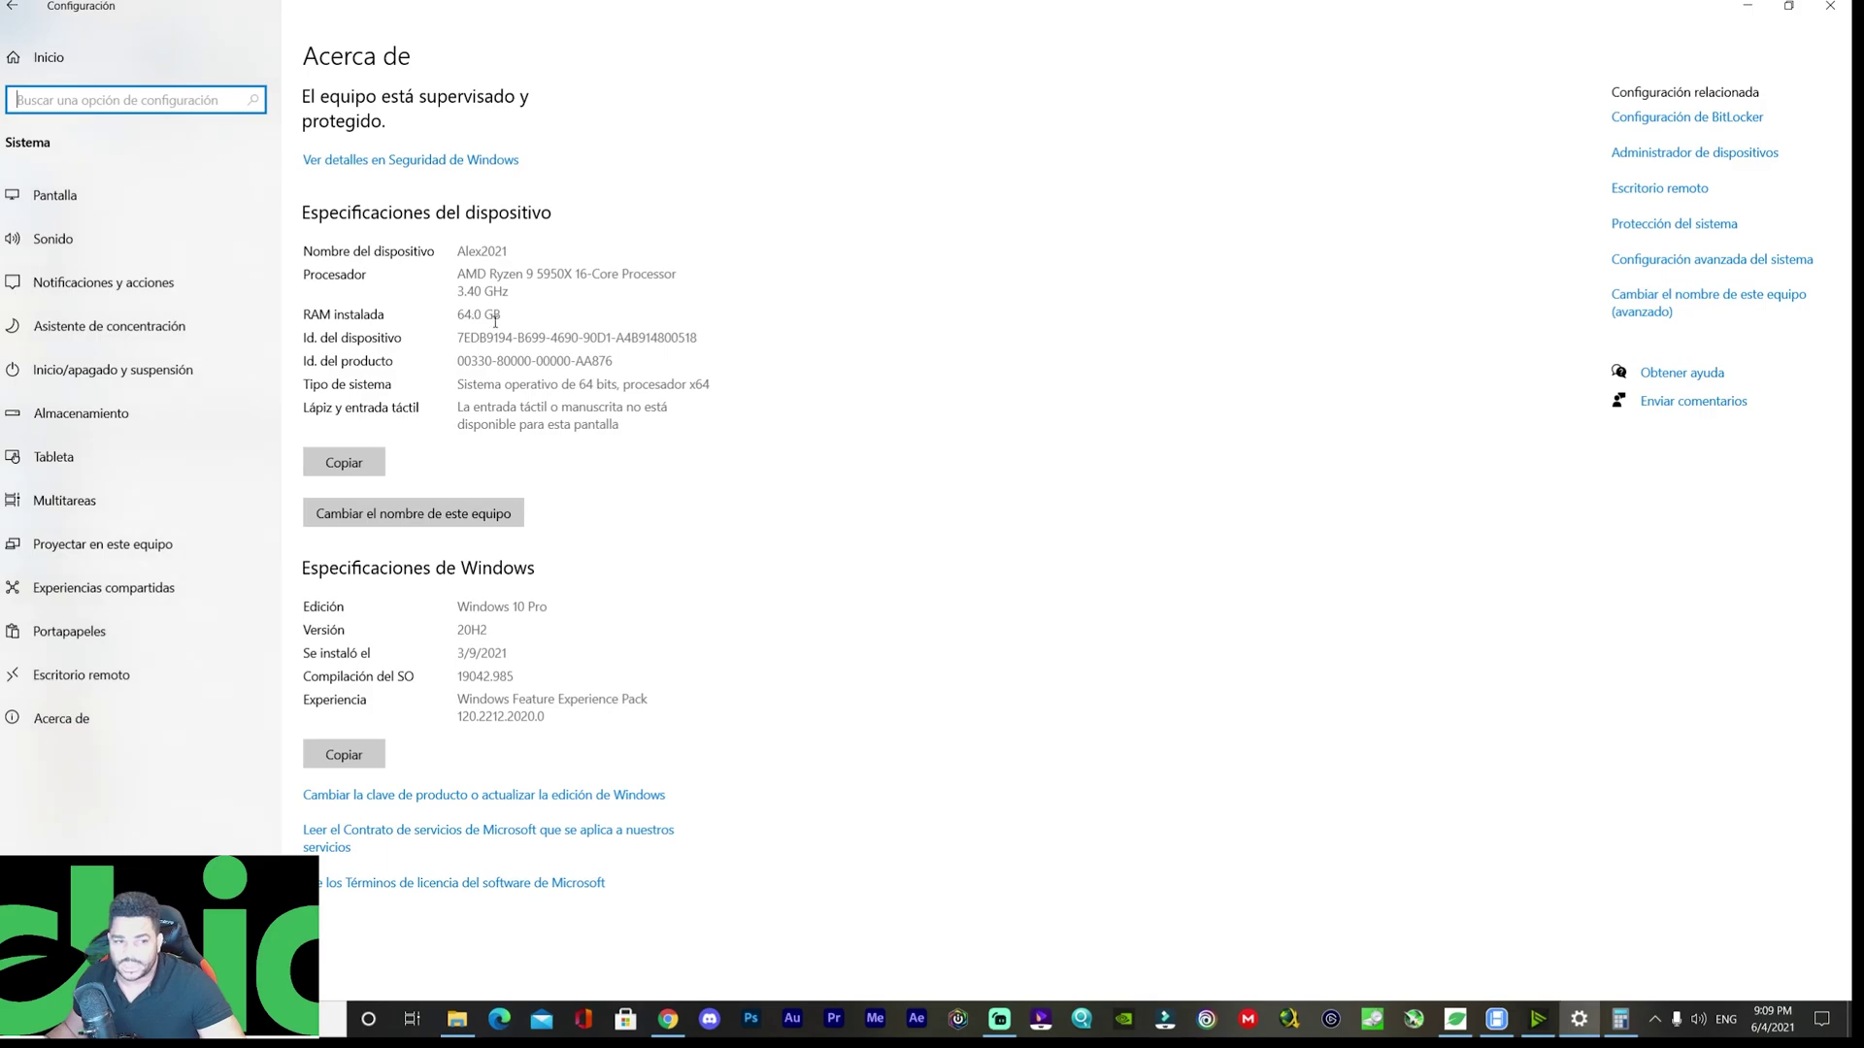
drag(465, 287, 576, 276)
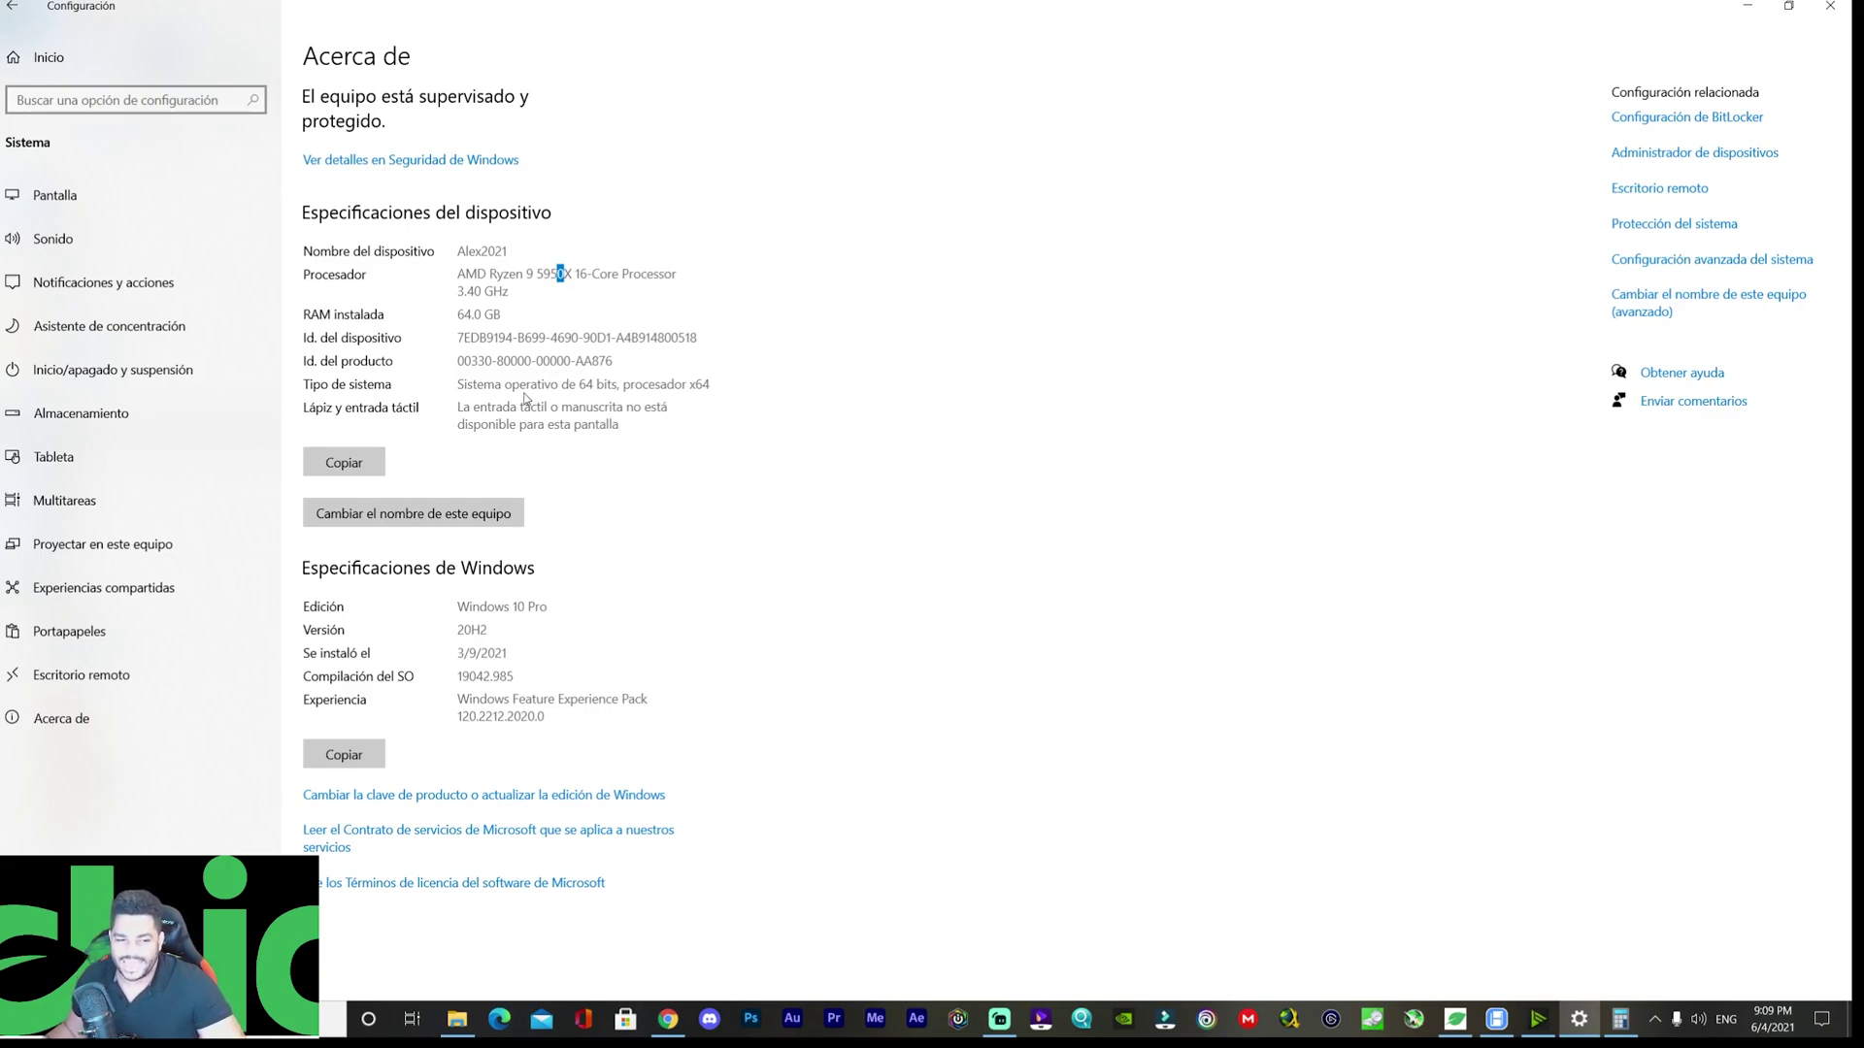
click(1830, 5)
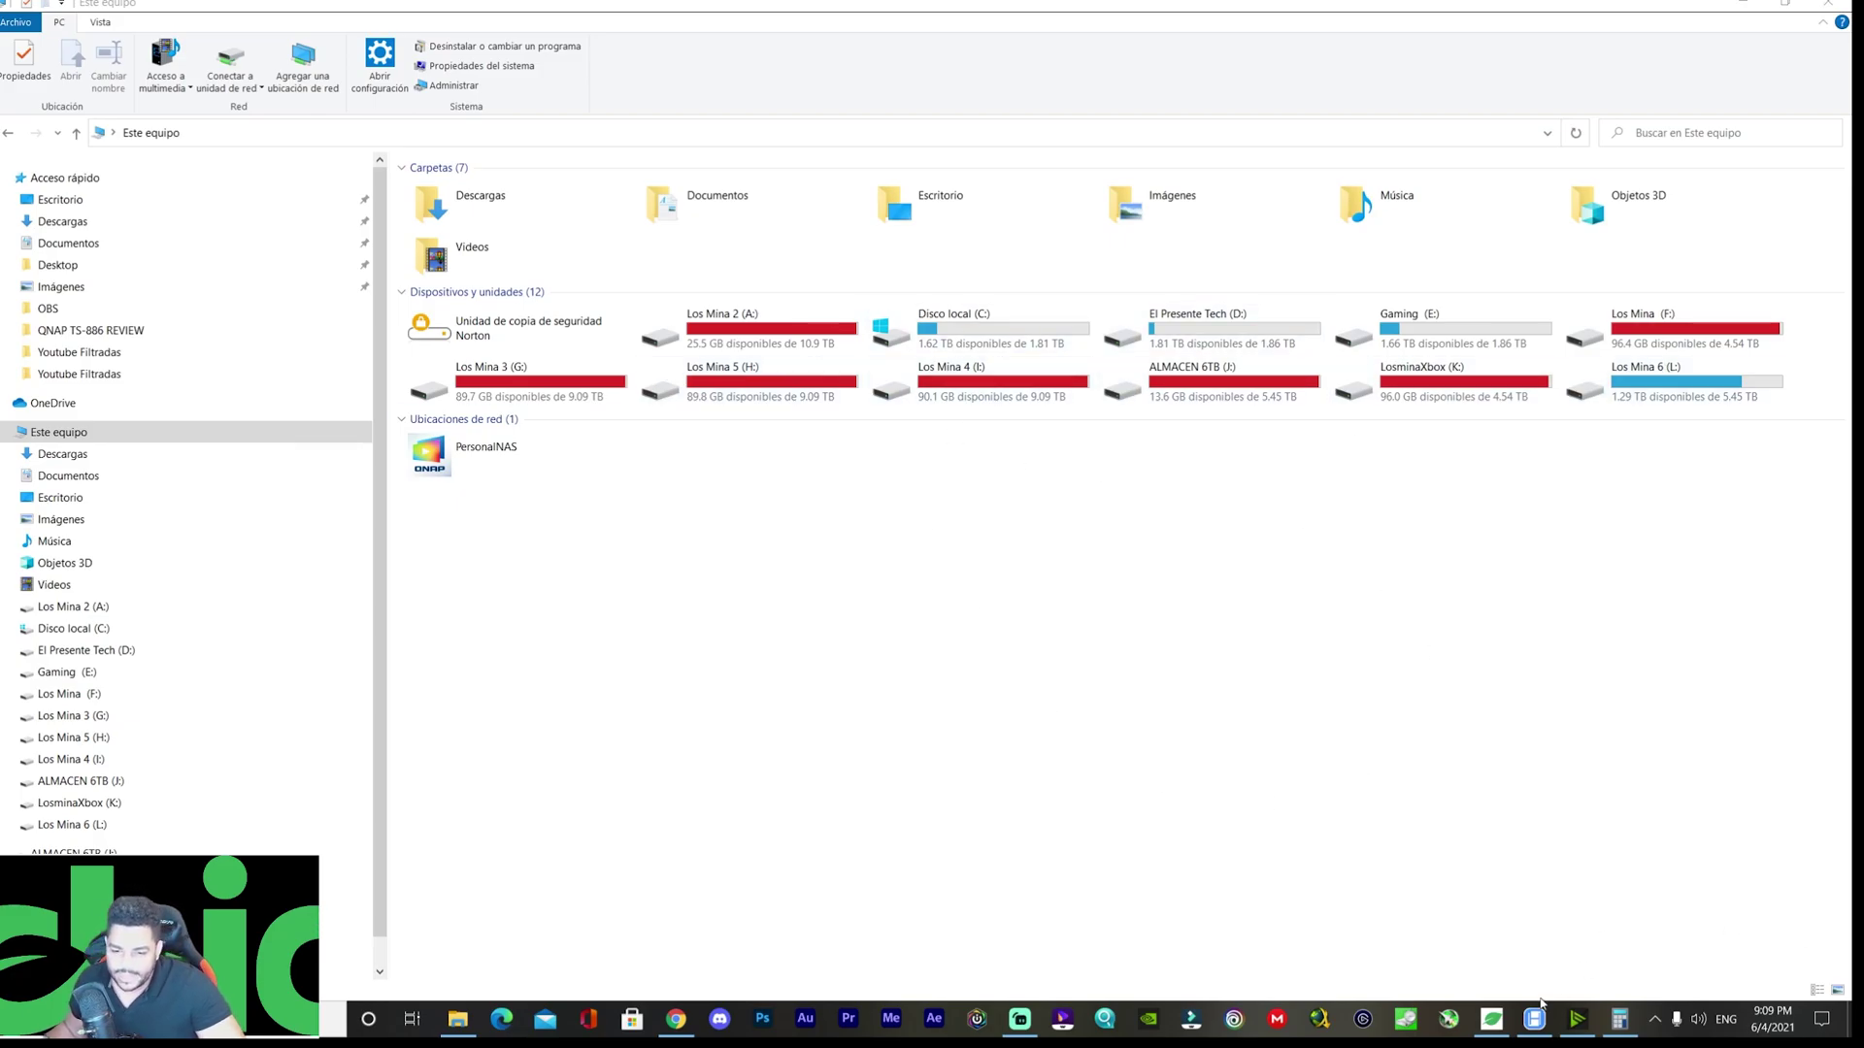
Switch to Chia Blockchain and start adding a new plot.
click(1493, 1018)
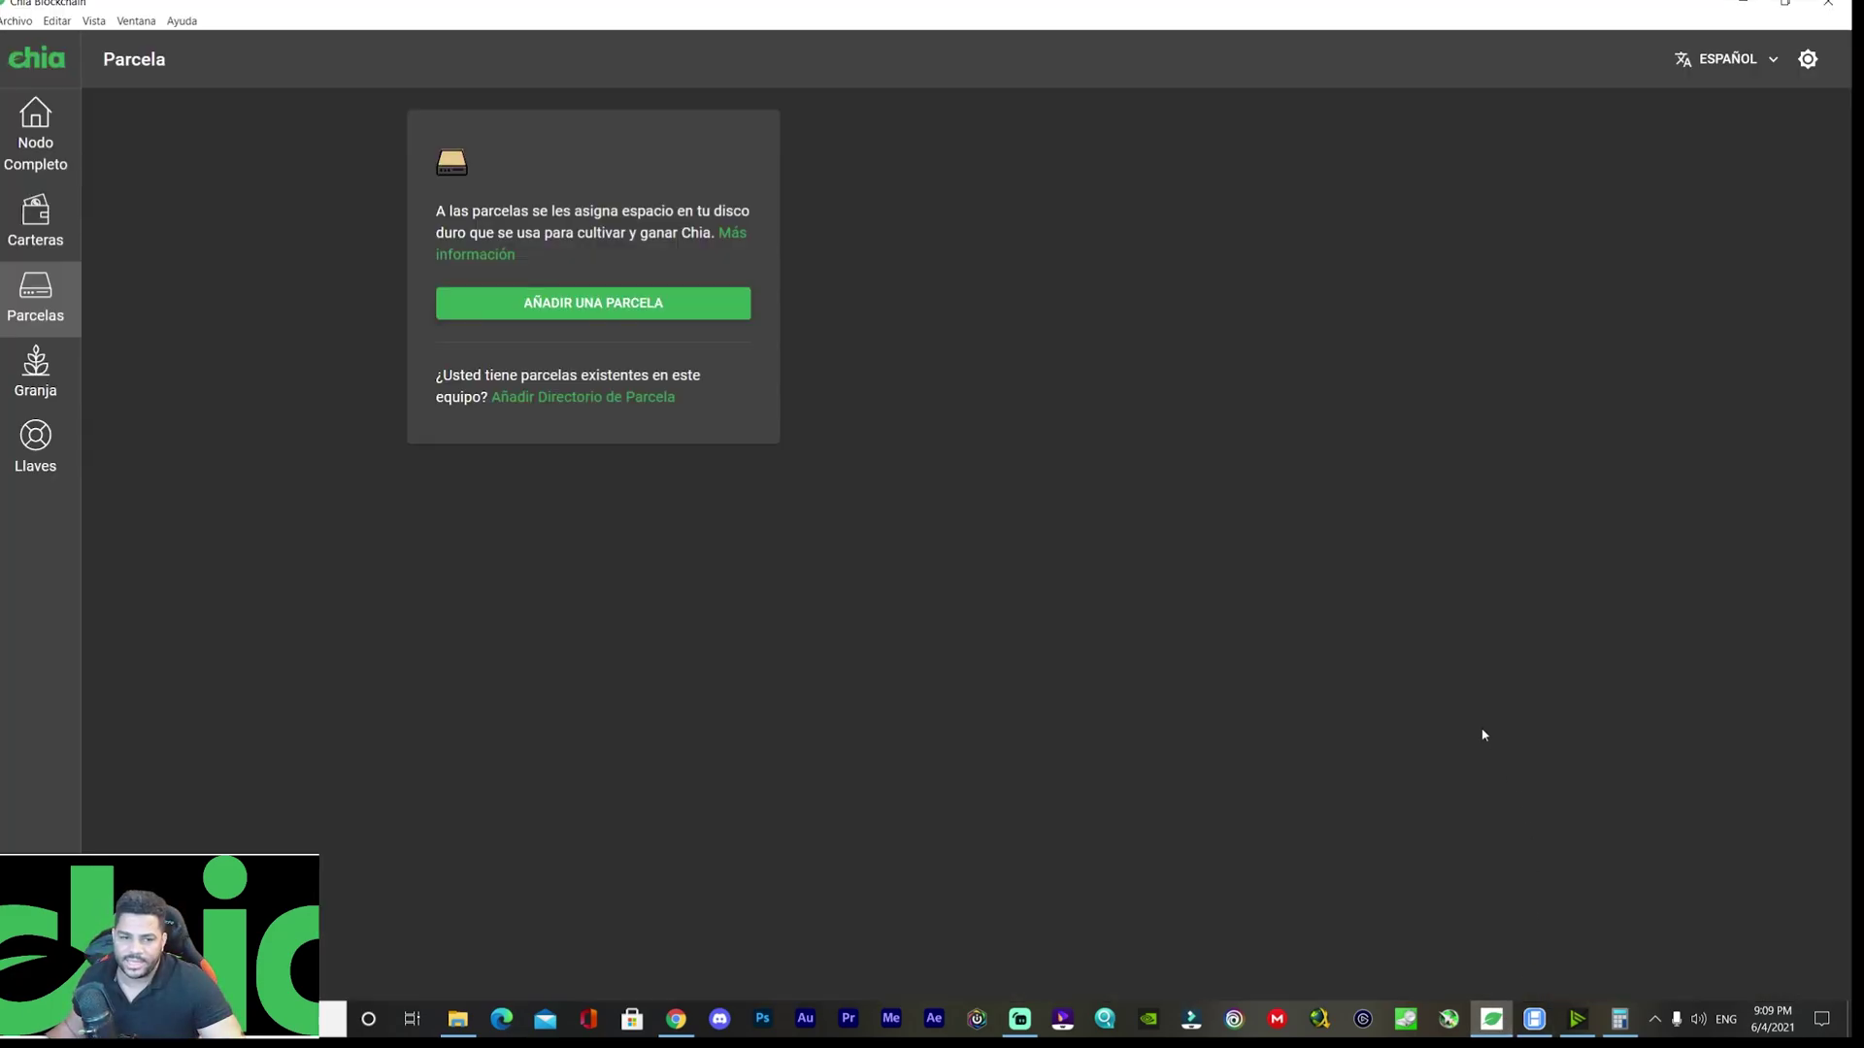
click(596, 309)
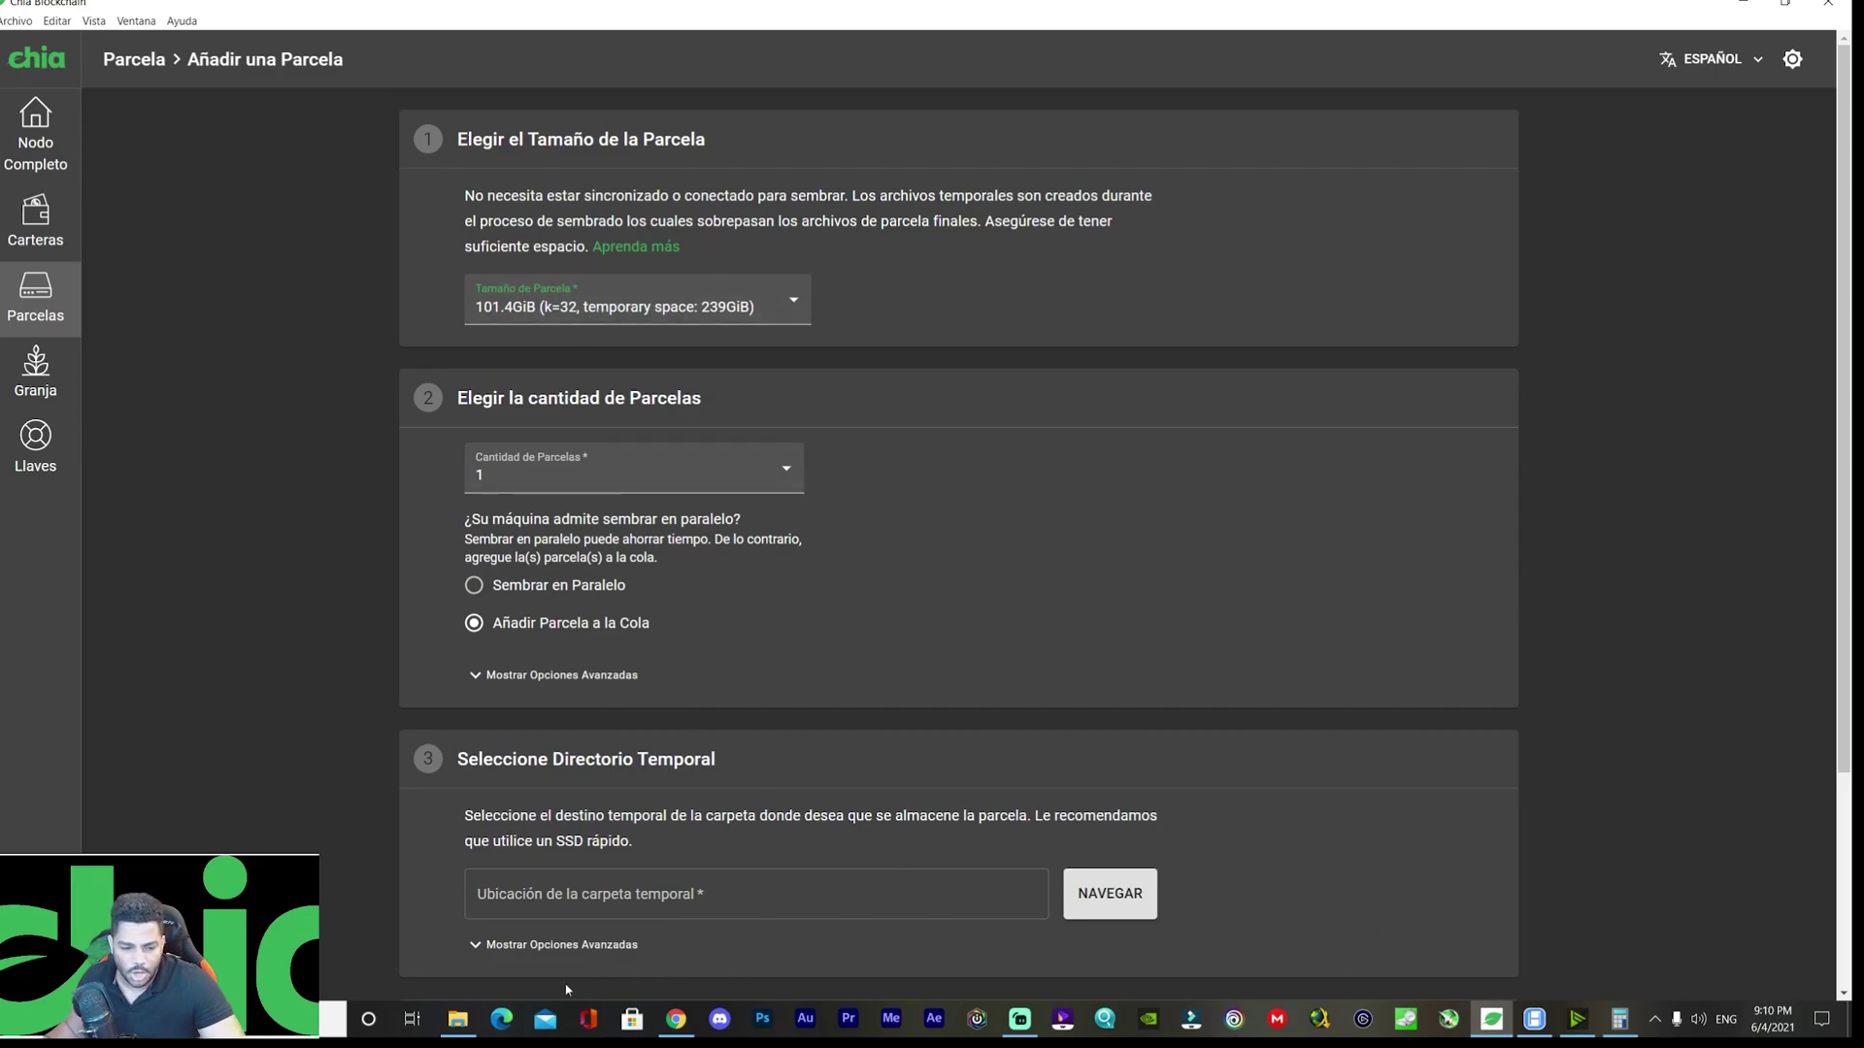
Switch to File Explorer and look at the files stored on the Gaming (E:) drive.
click(457, 1018)
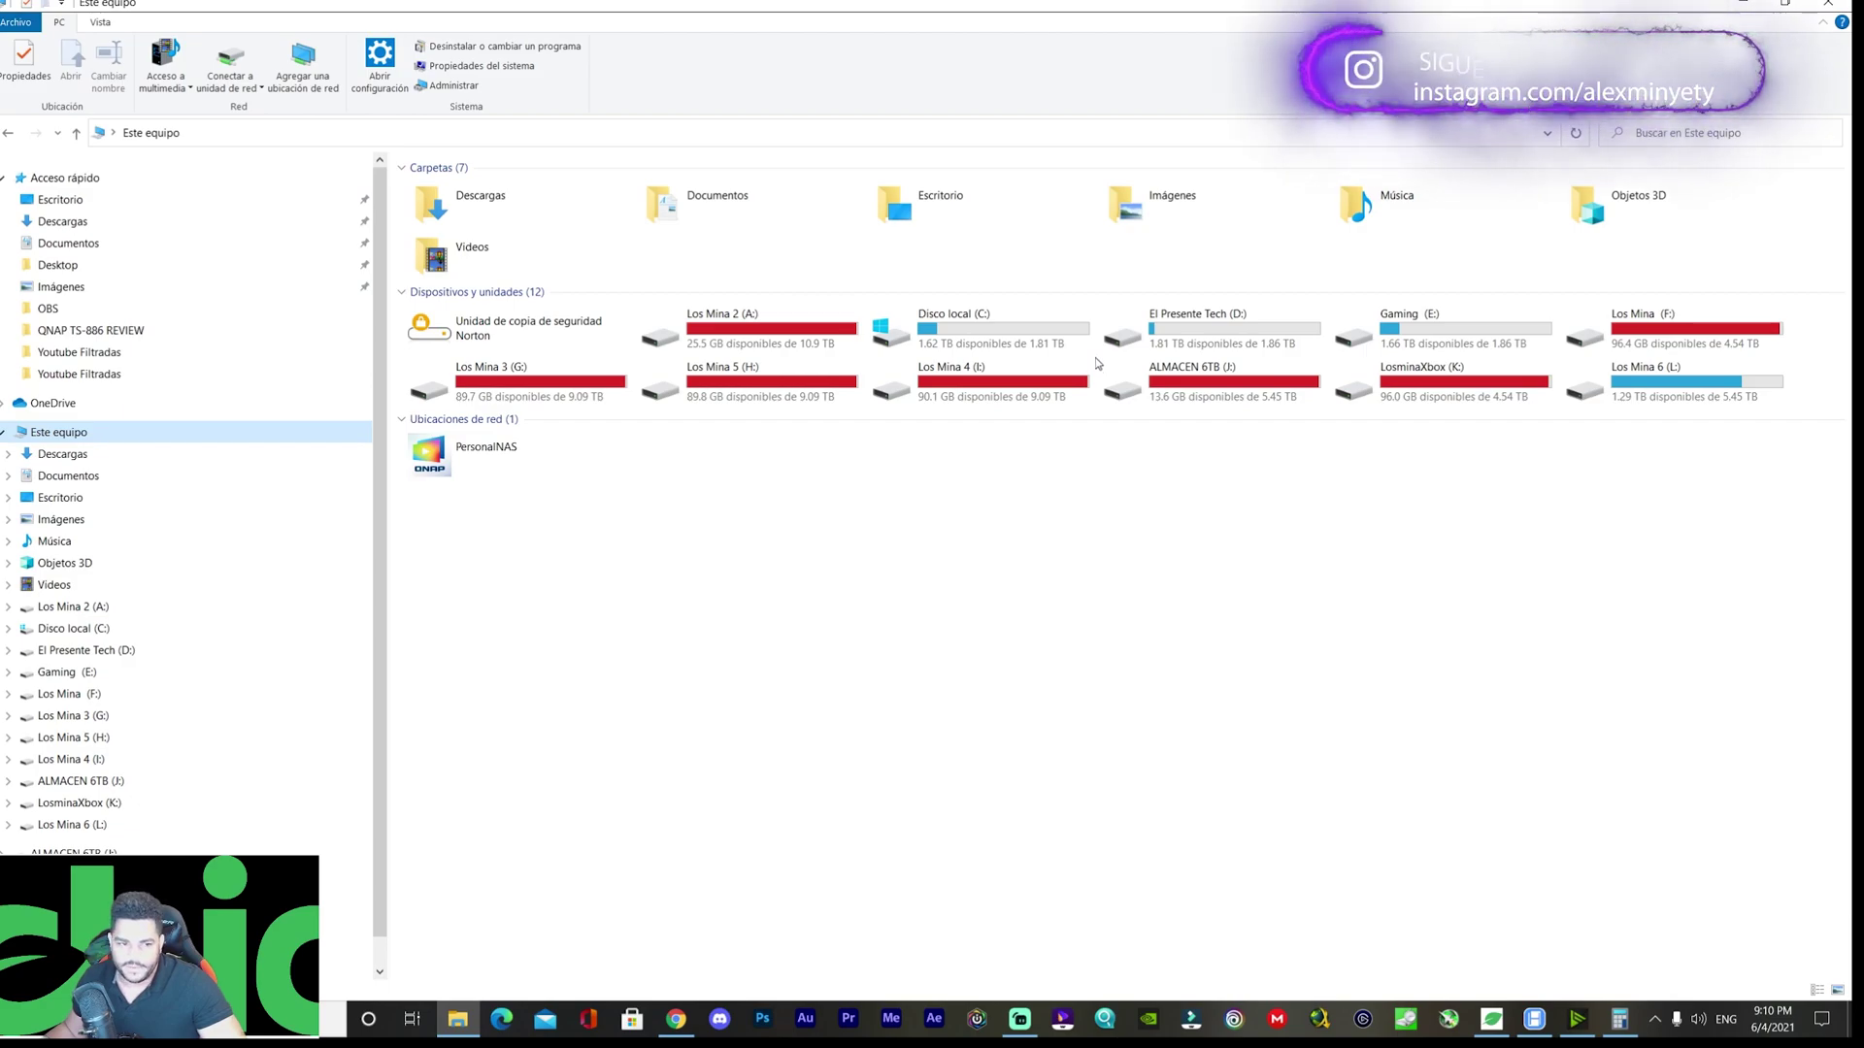
click(1252, 345)
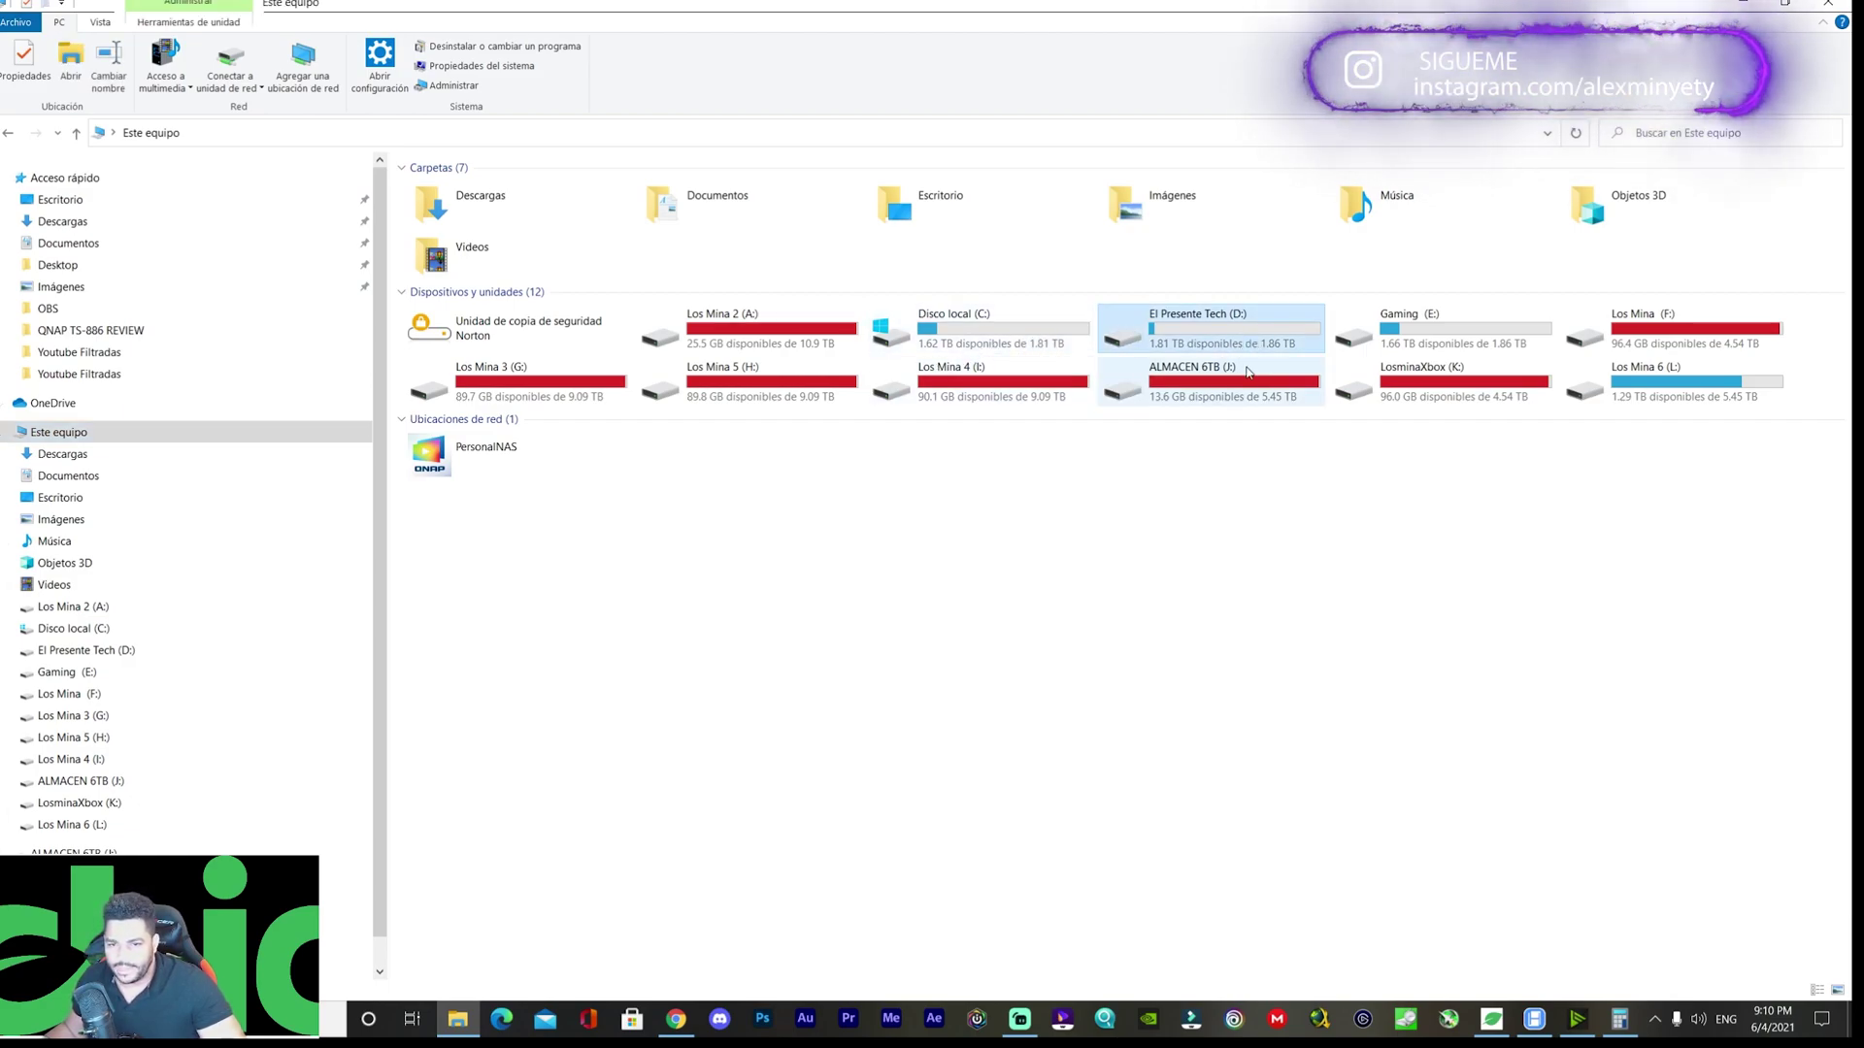
double_click(1425, 341)
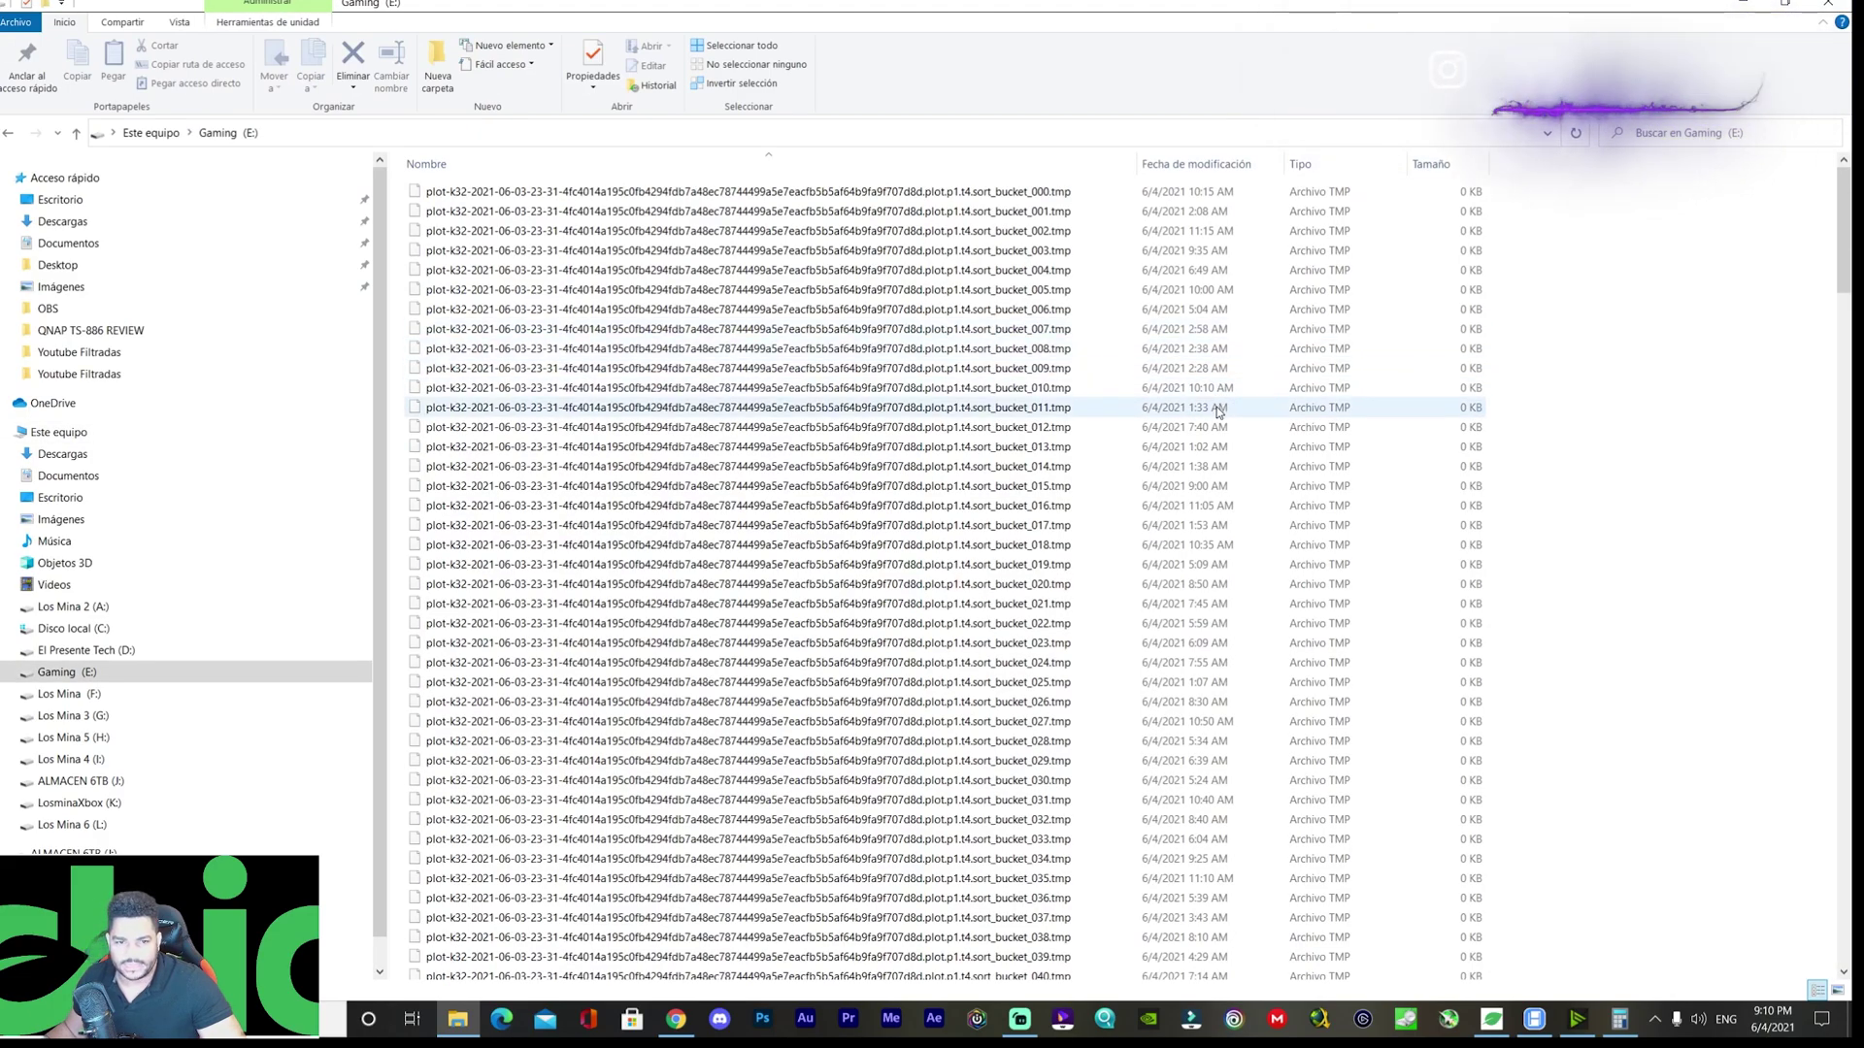
key(alt+Left)
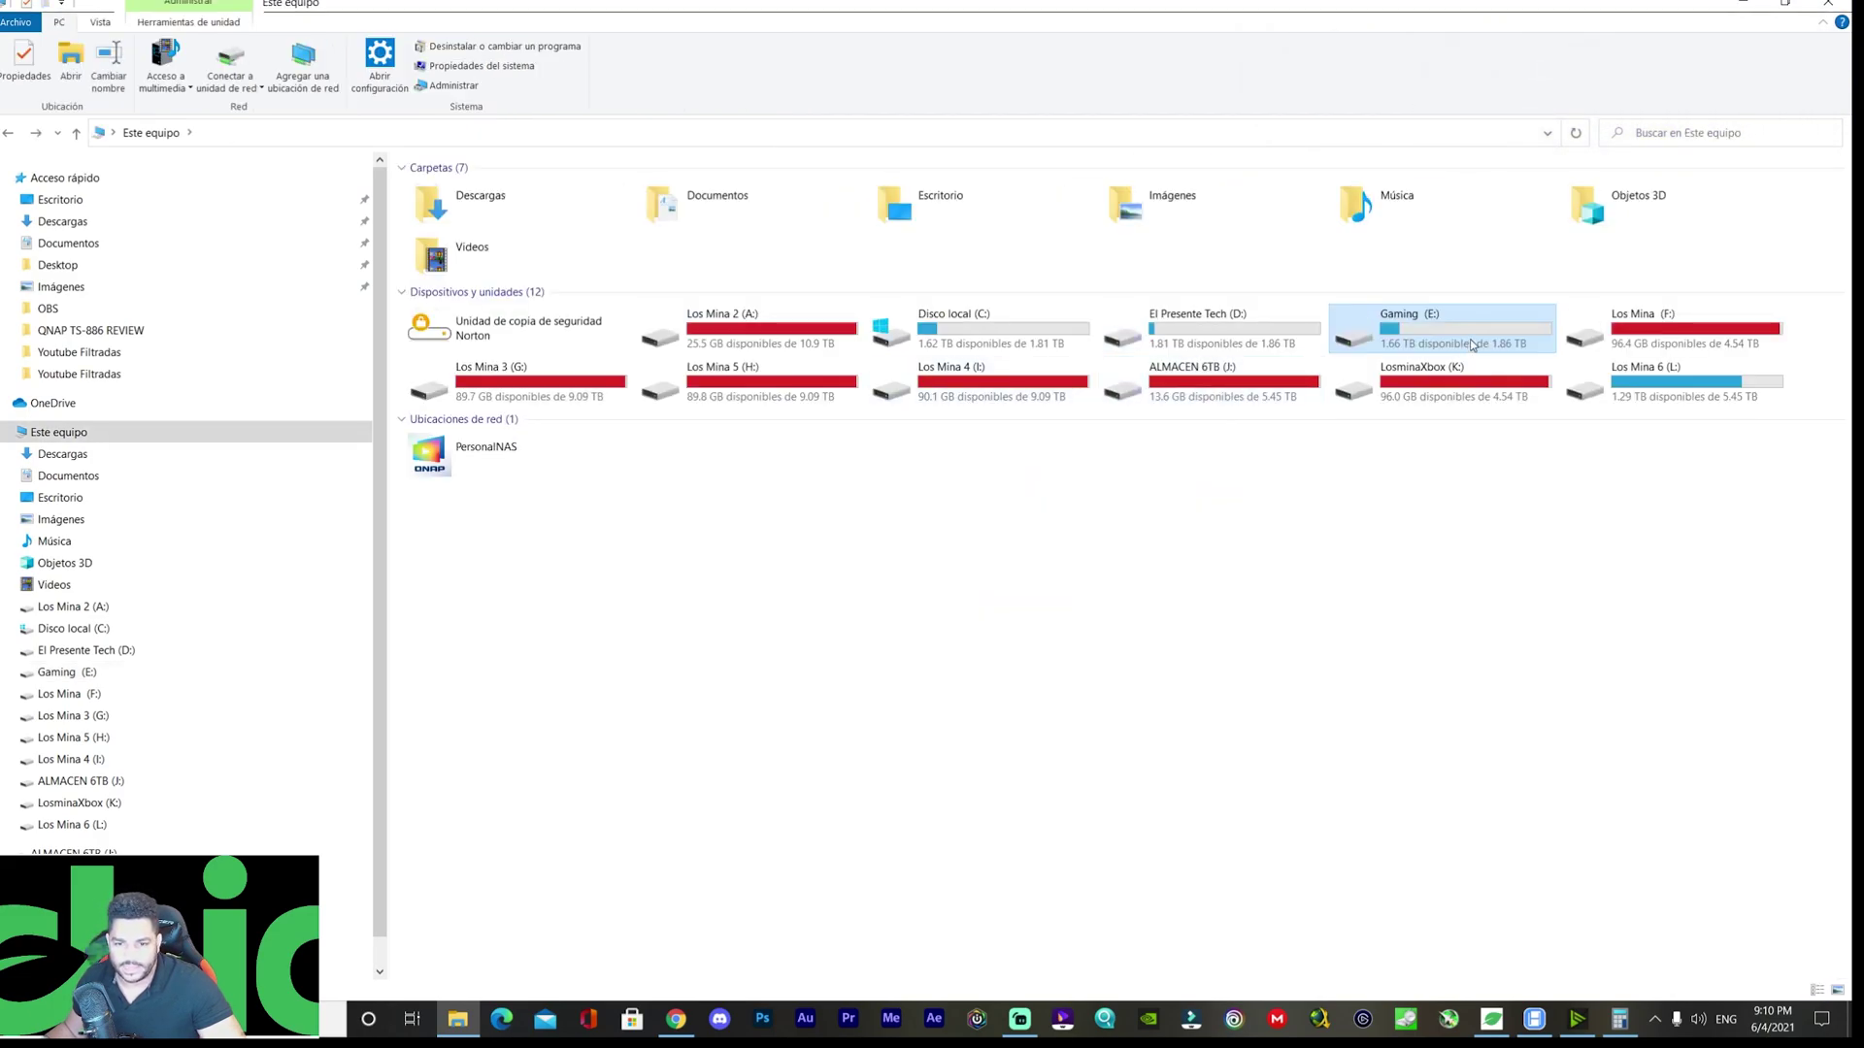
double_click(1471, 340)
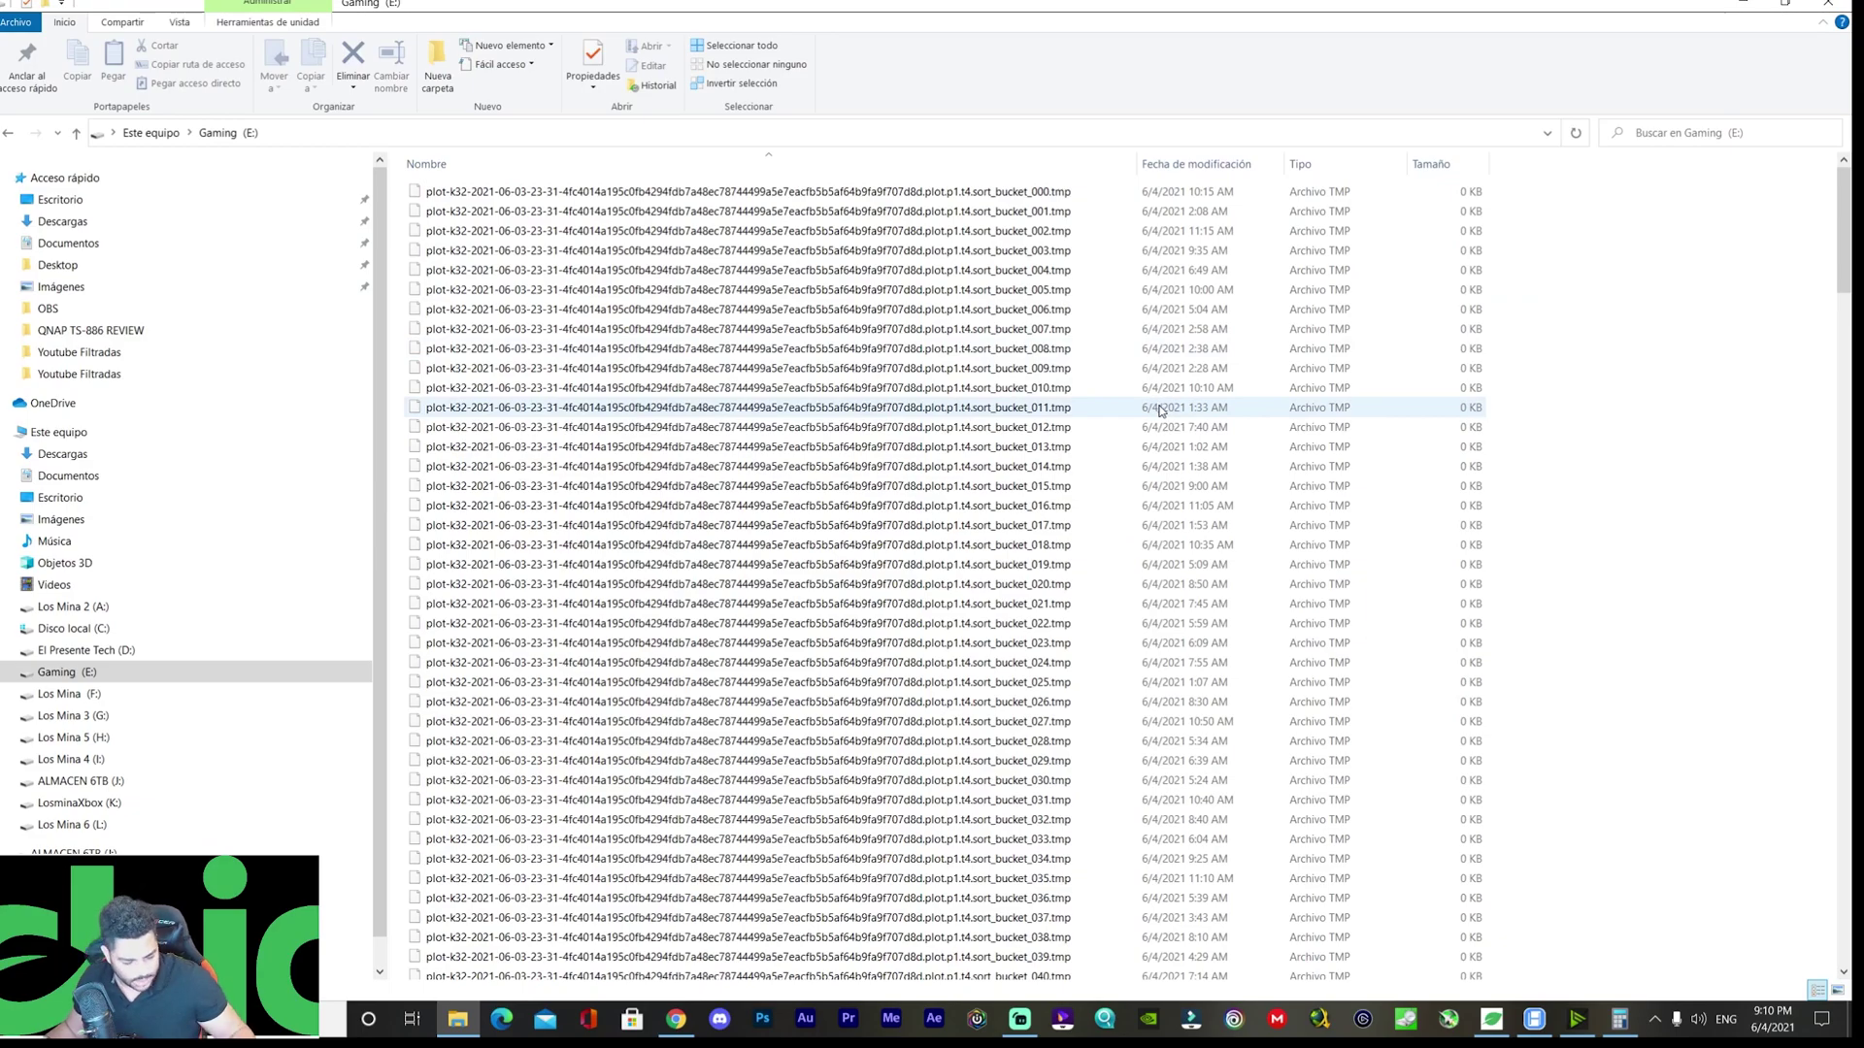
Try to delete all the temporary plot files on the Gaming (E:) drive.
key(ctrl+a)
right_click(541, 397)
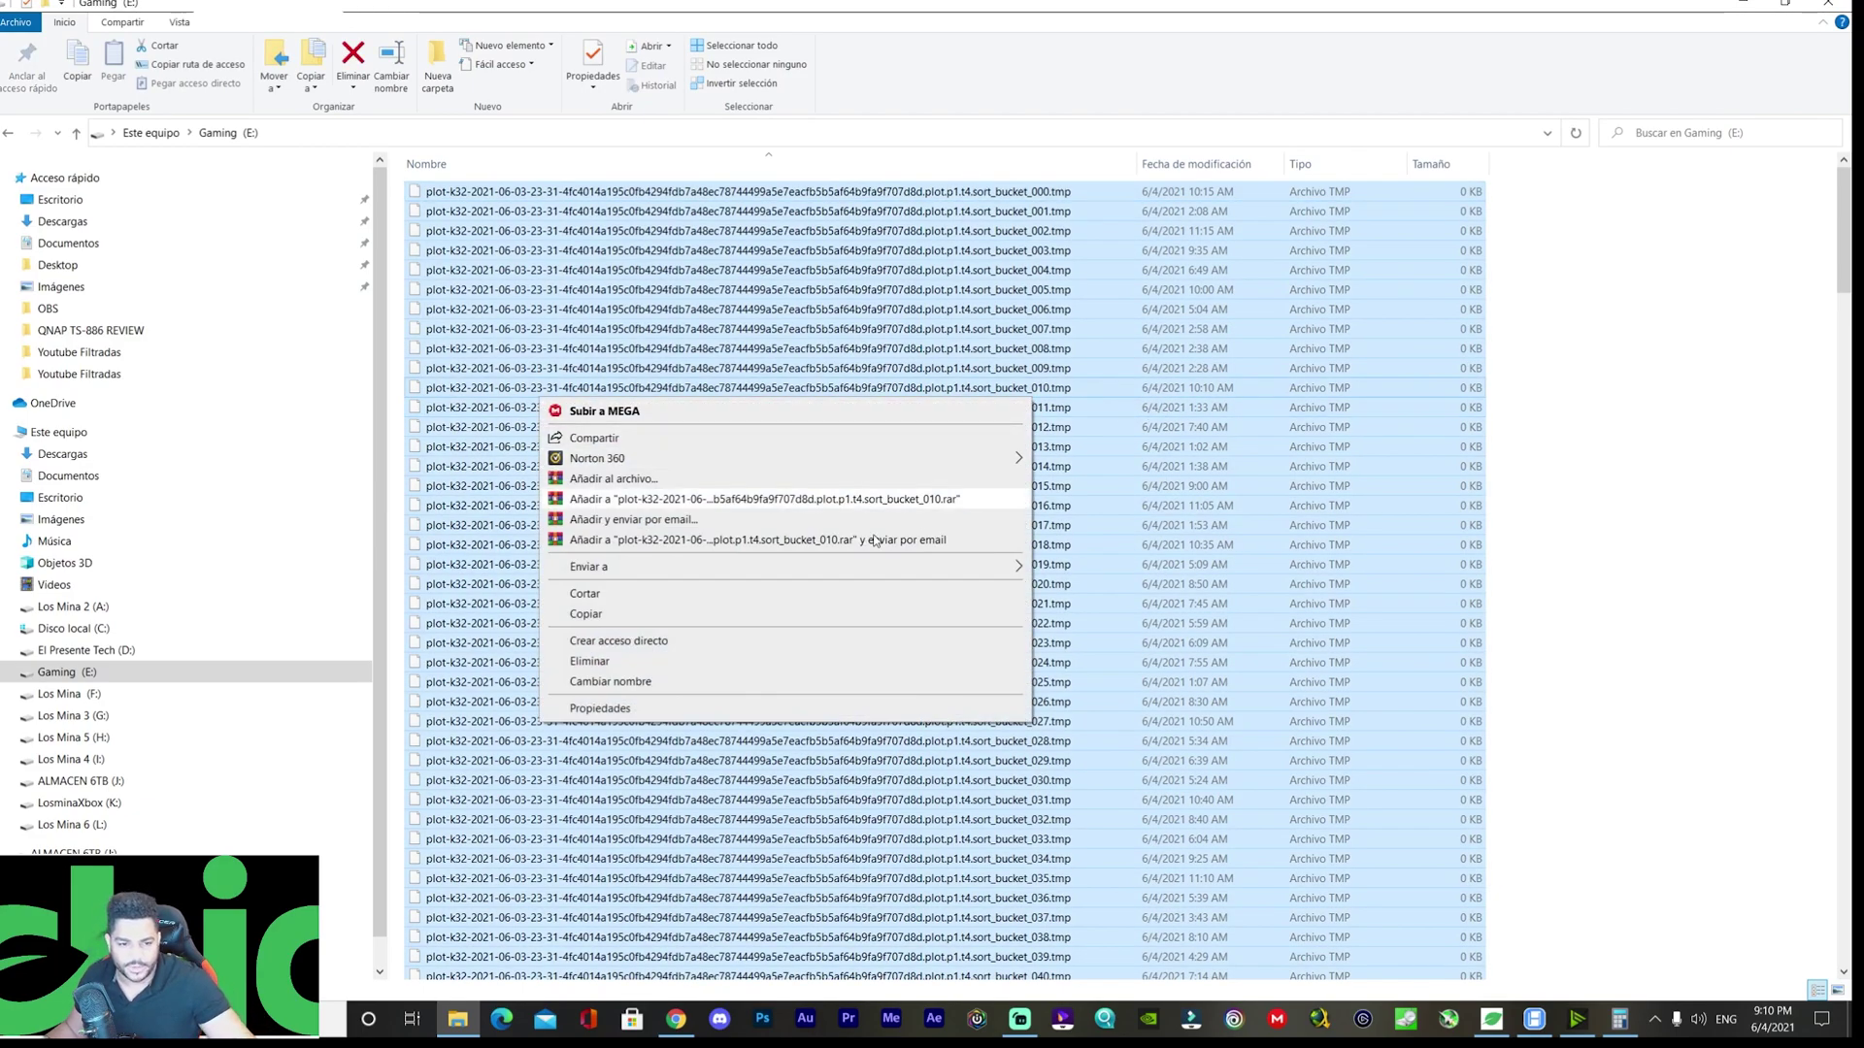
click(702, 664)
key(Return)
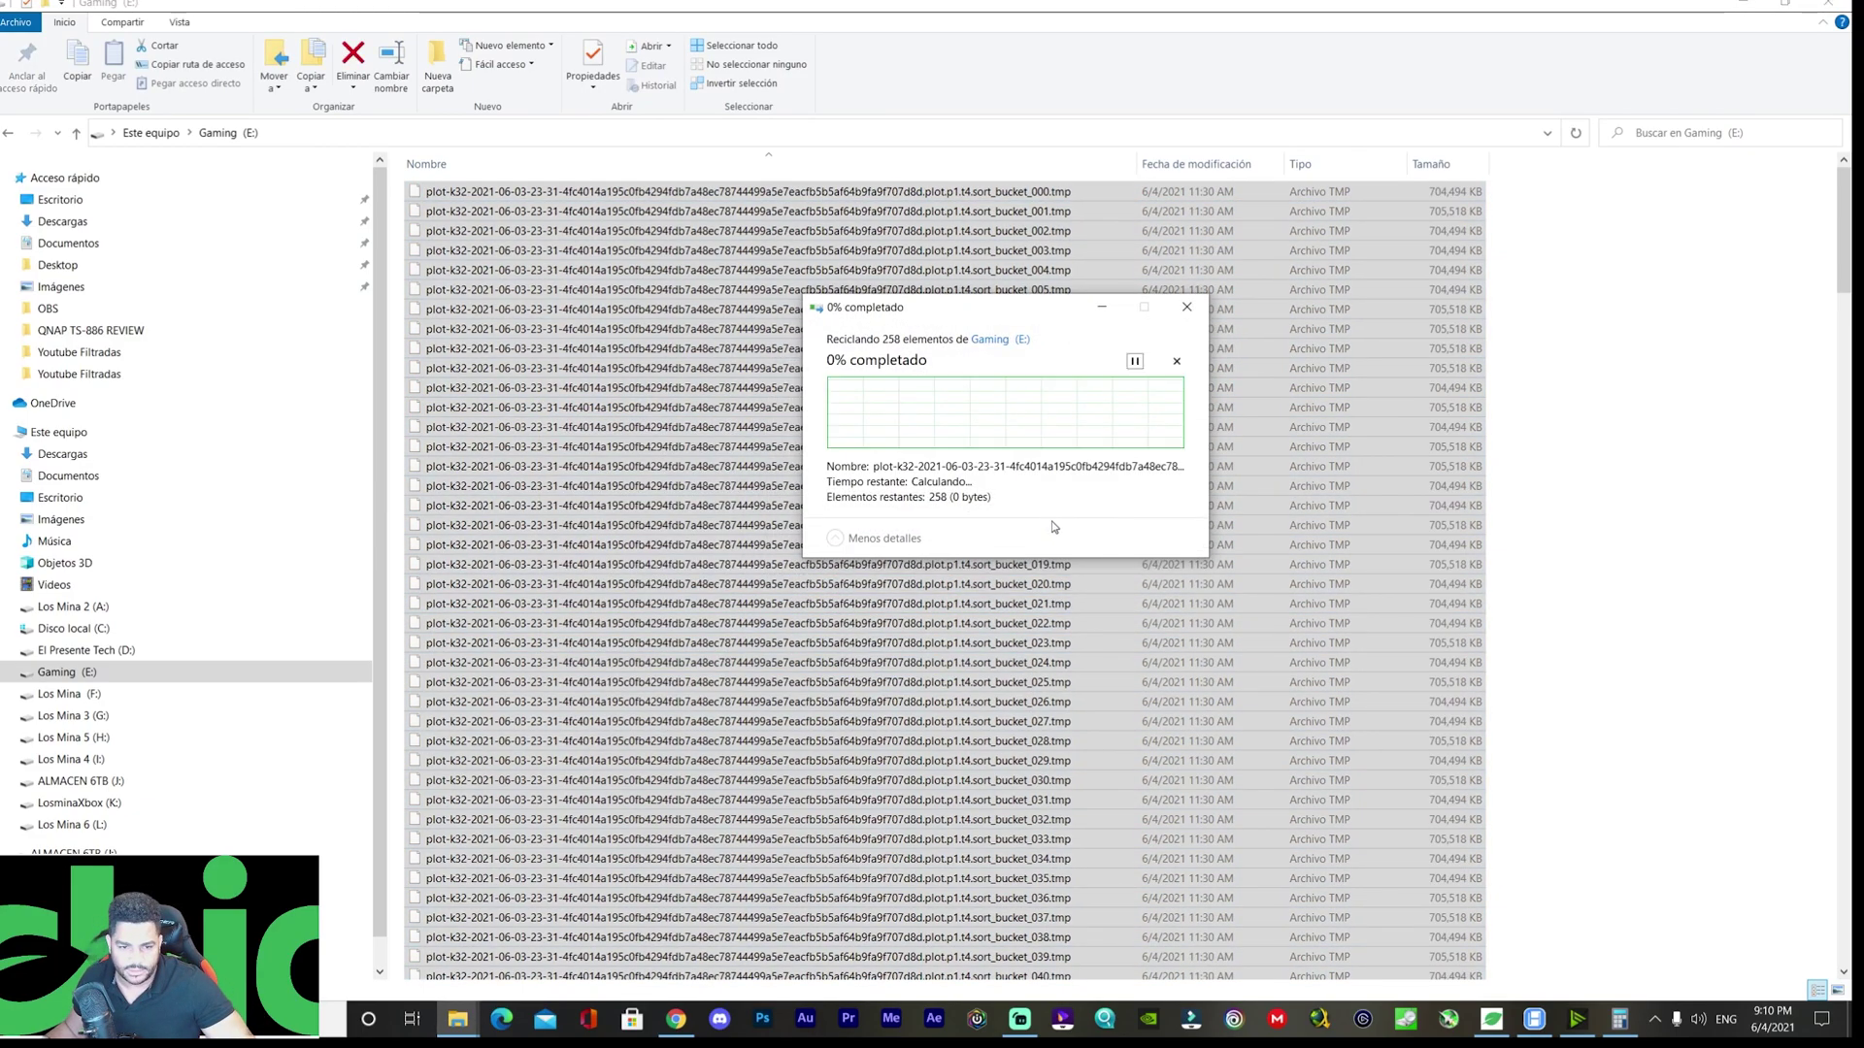
click(1492, 1020)
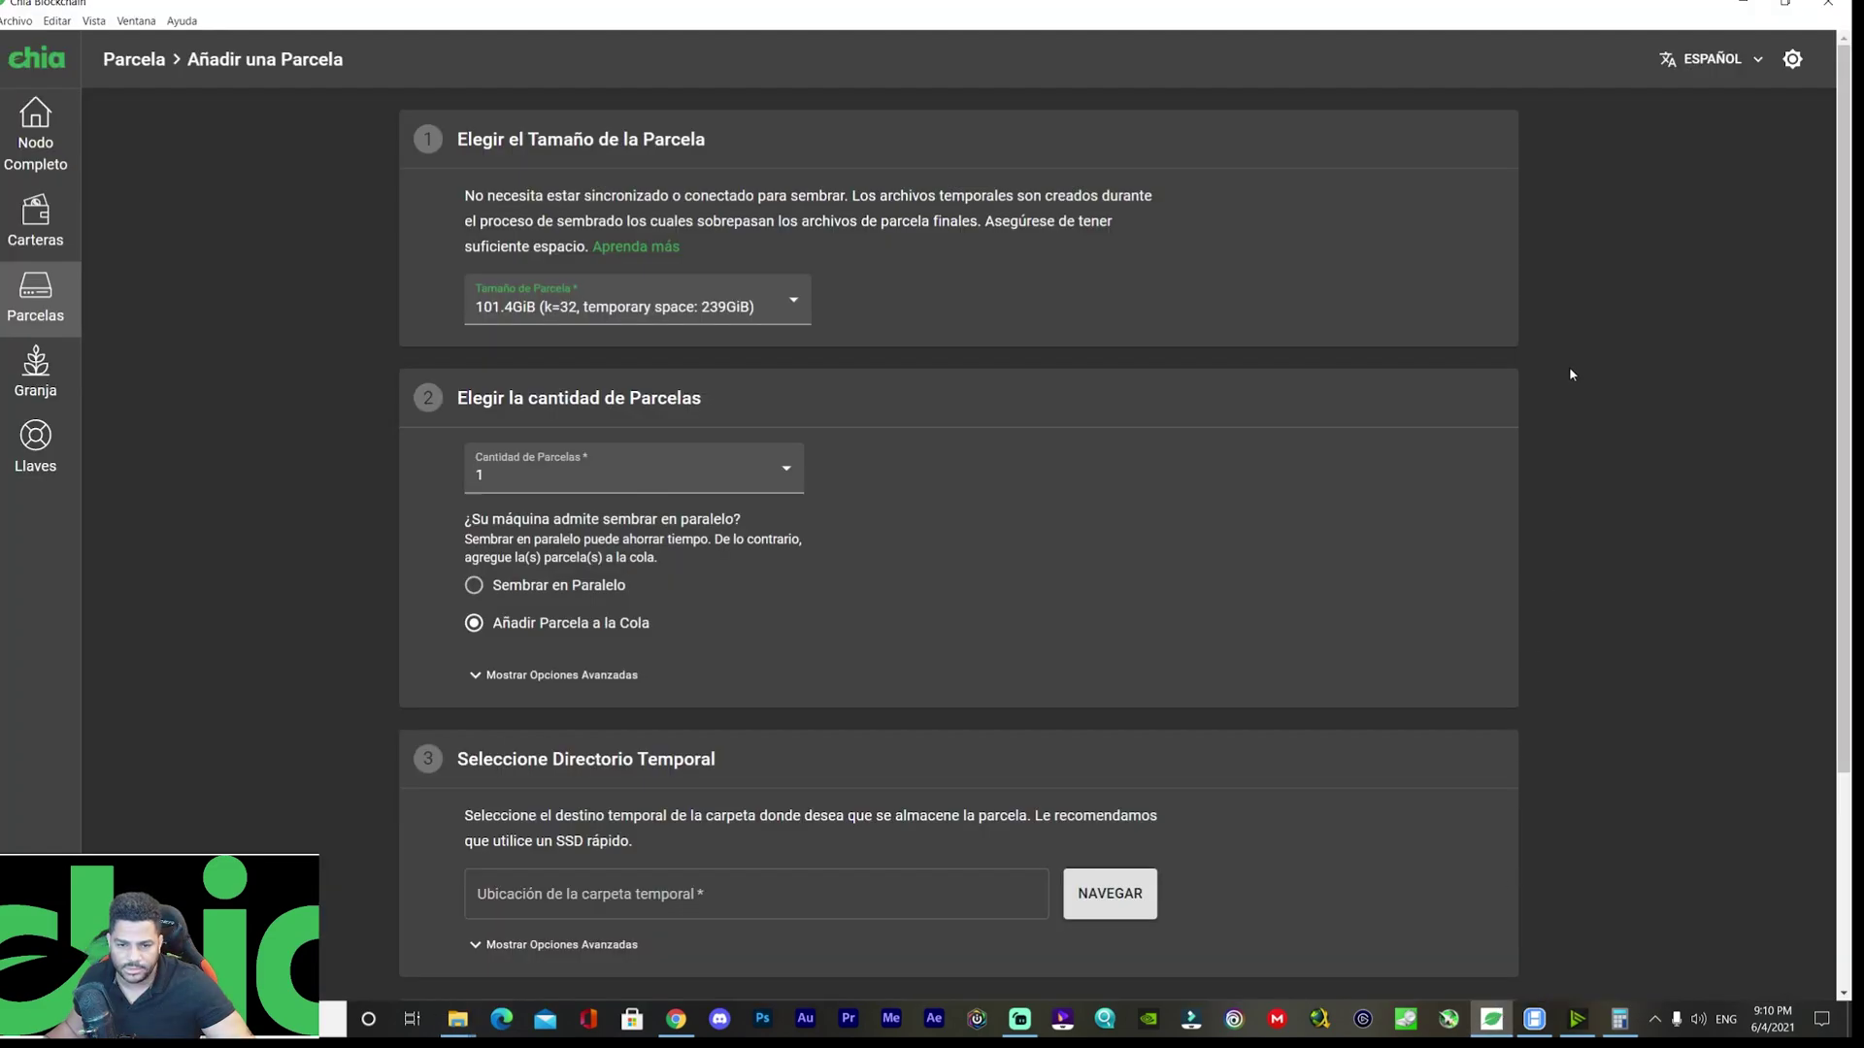
click(1743, 8)
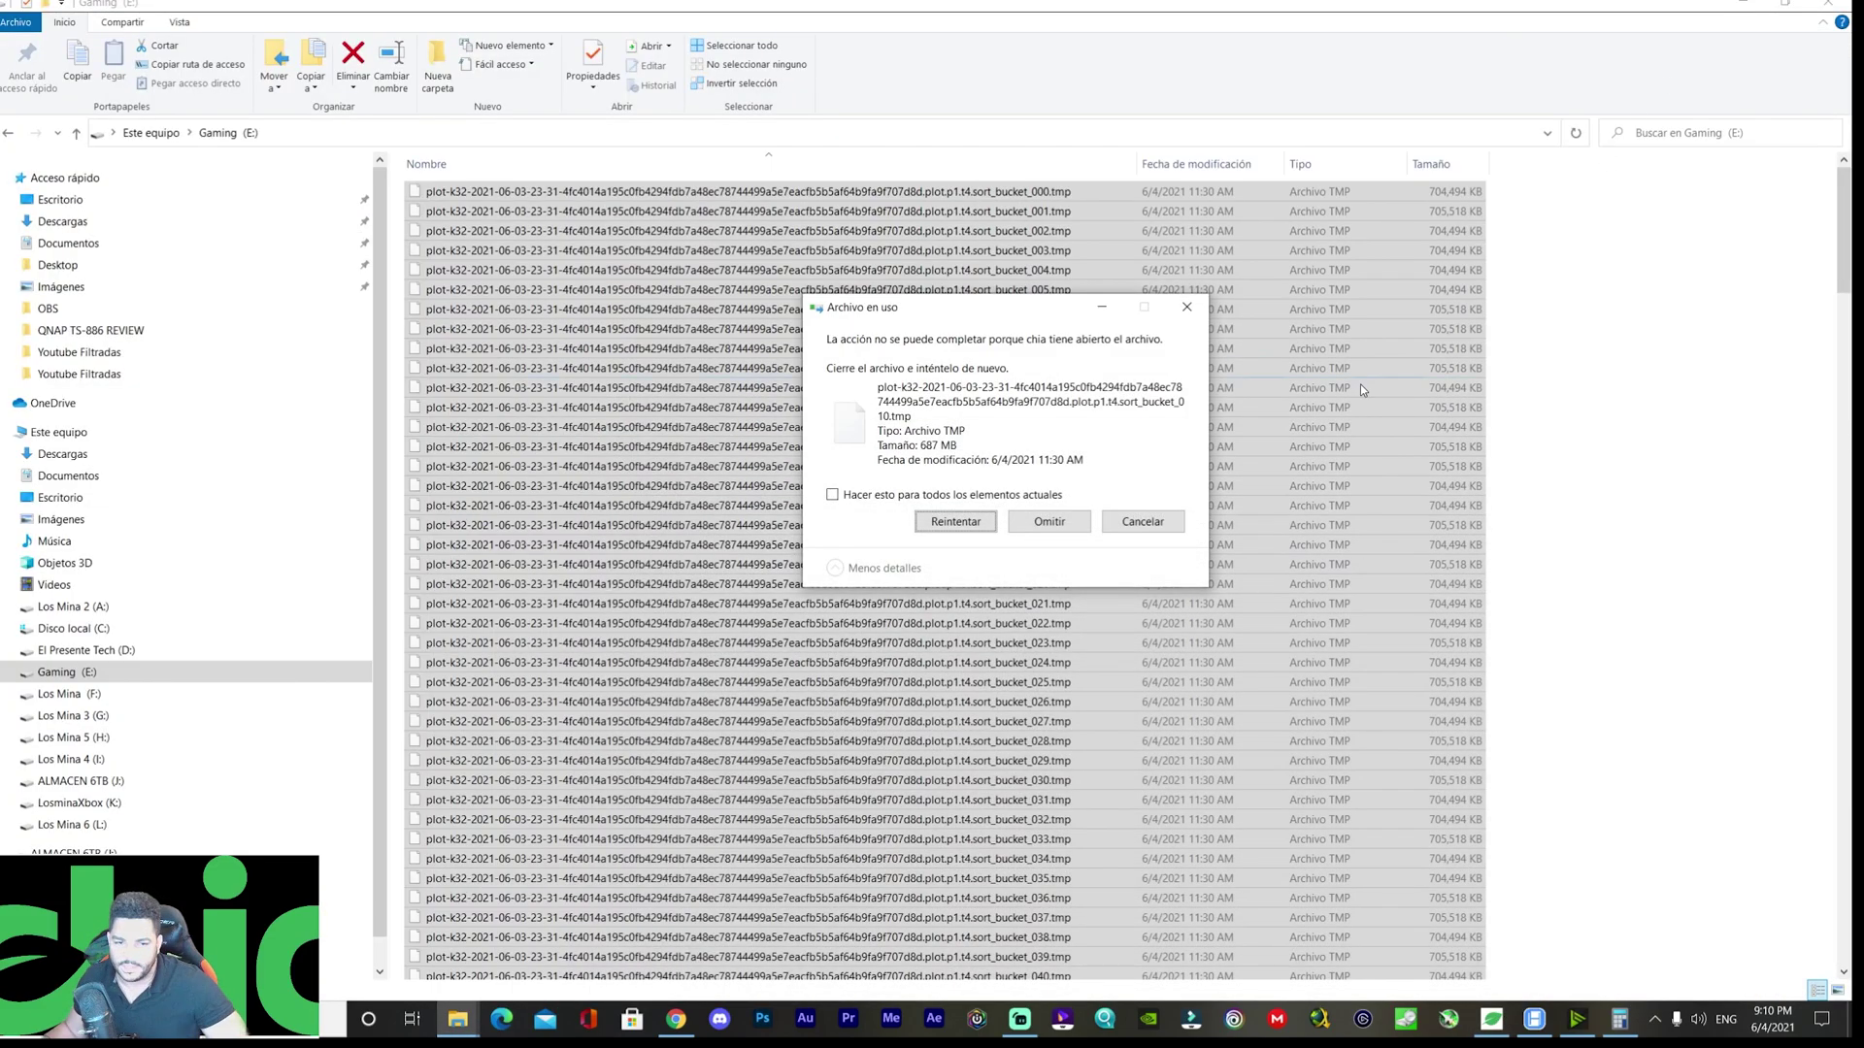
click(1126, 519)
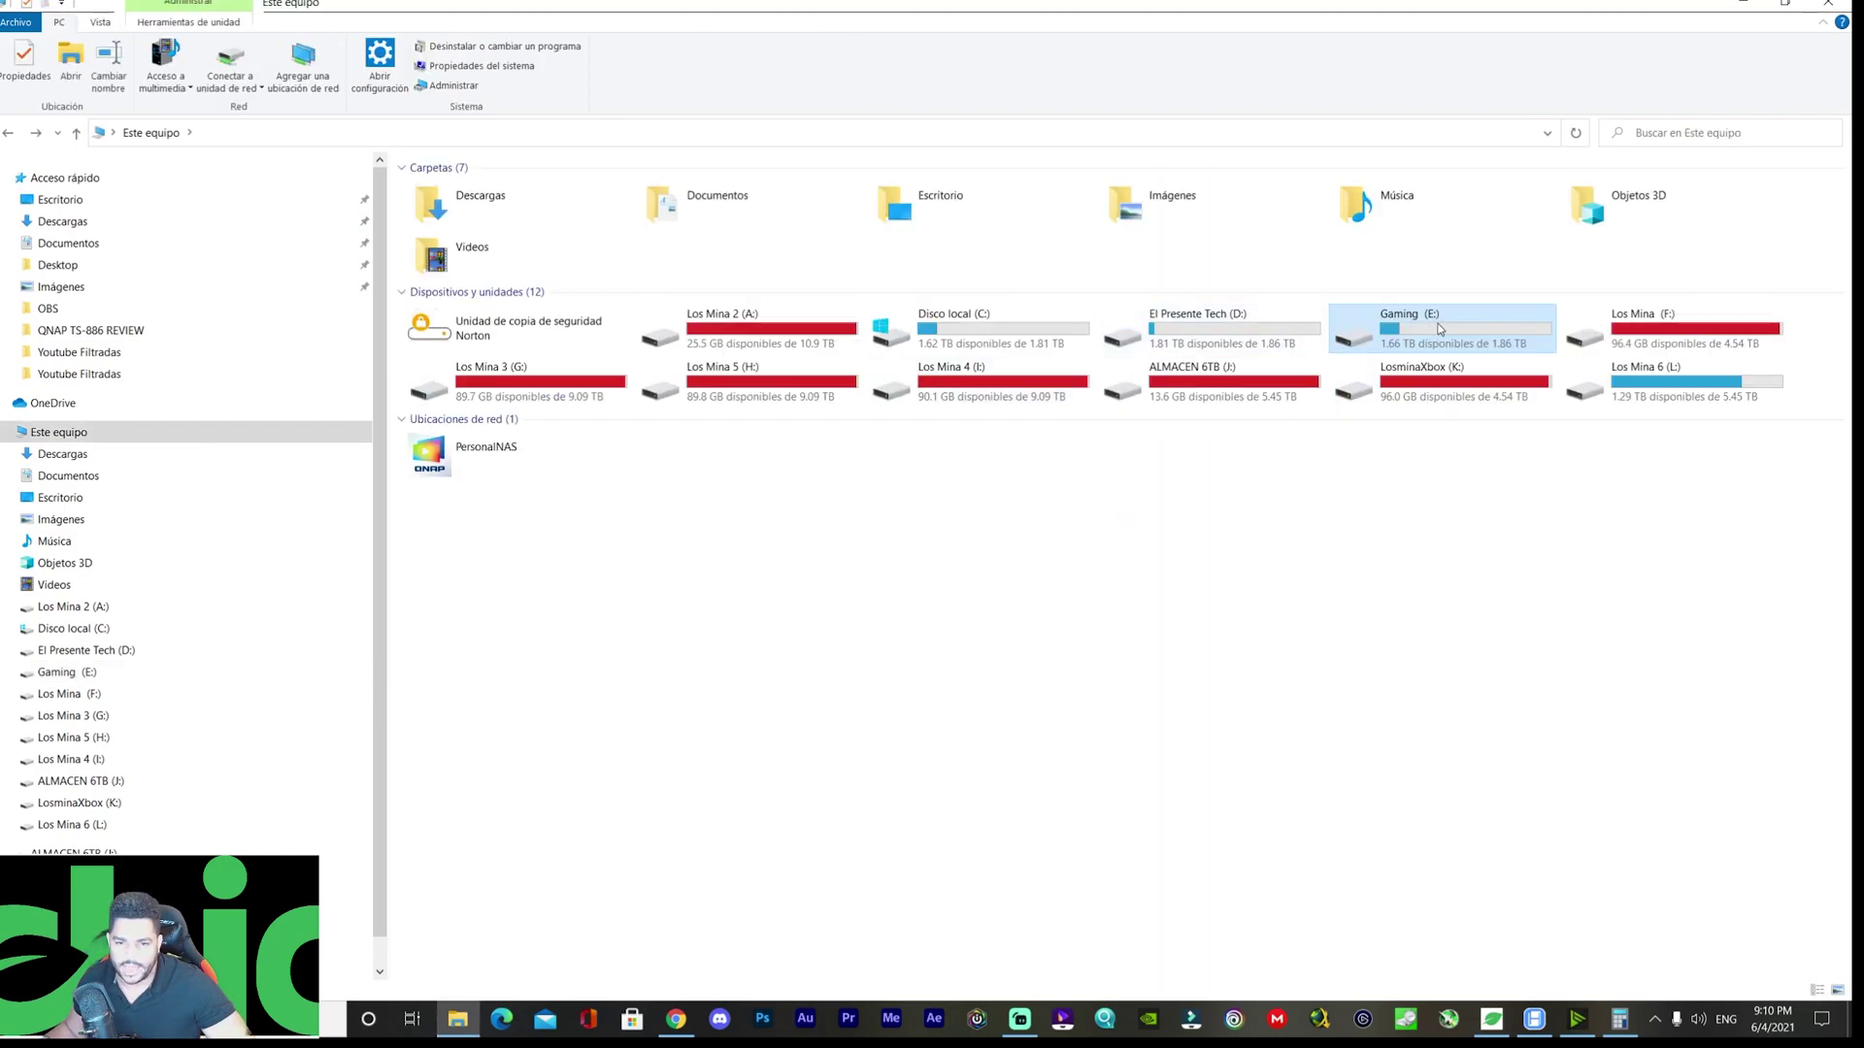
Quick-format the Gaming (E:) drive as NTFS with the volume label Gaming, allowing the format despite the drive being in use.
right_click(1437, 324)
click(1231, 637)
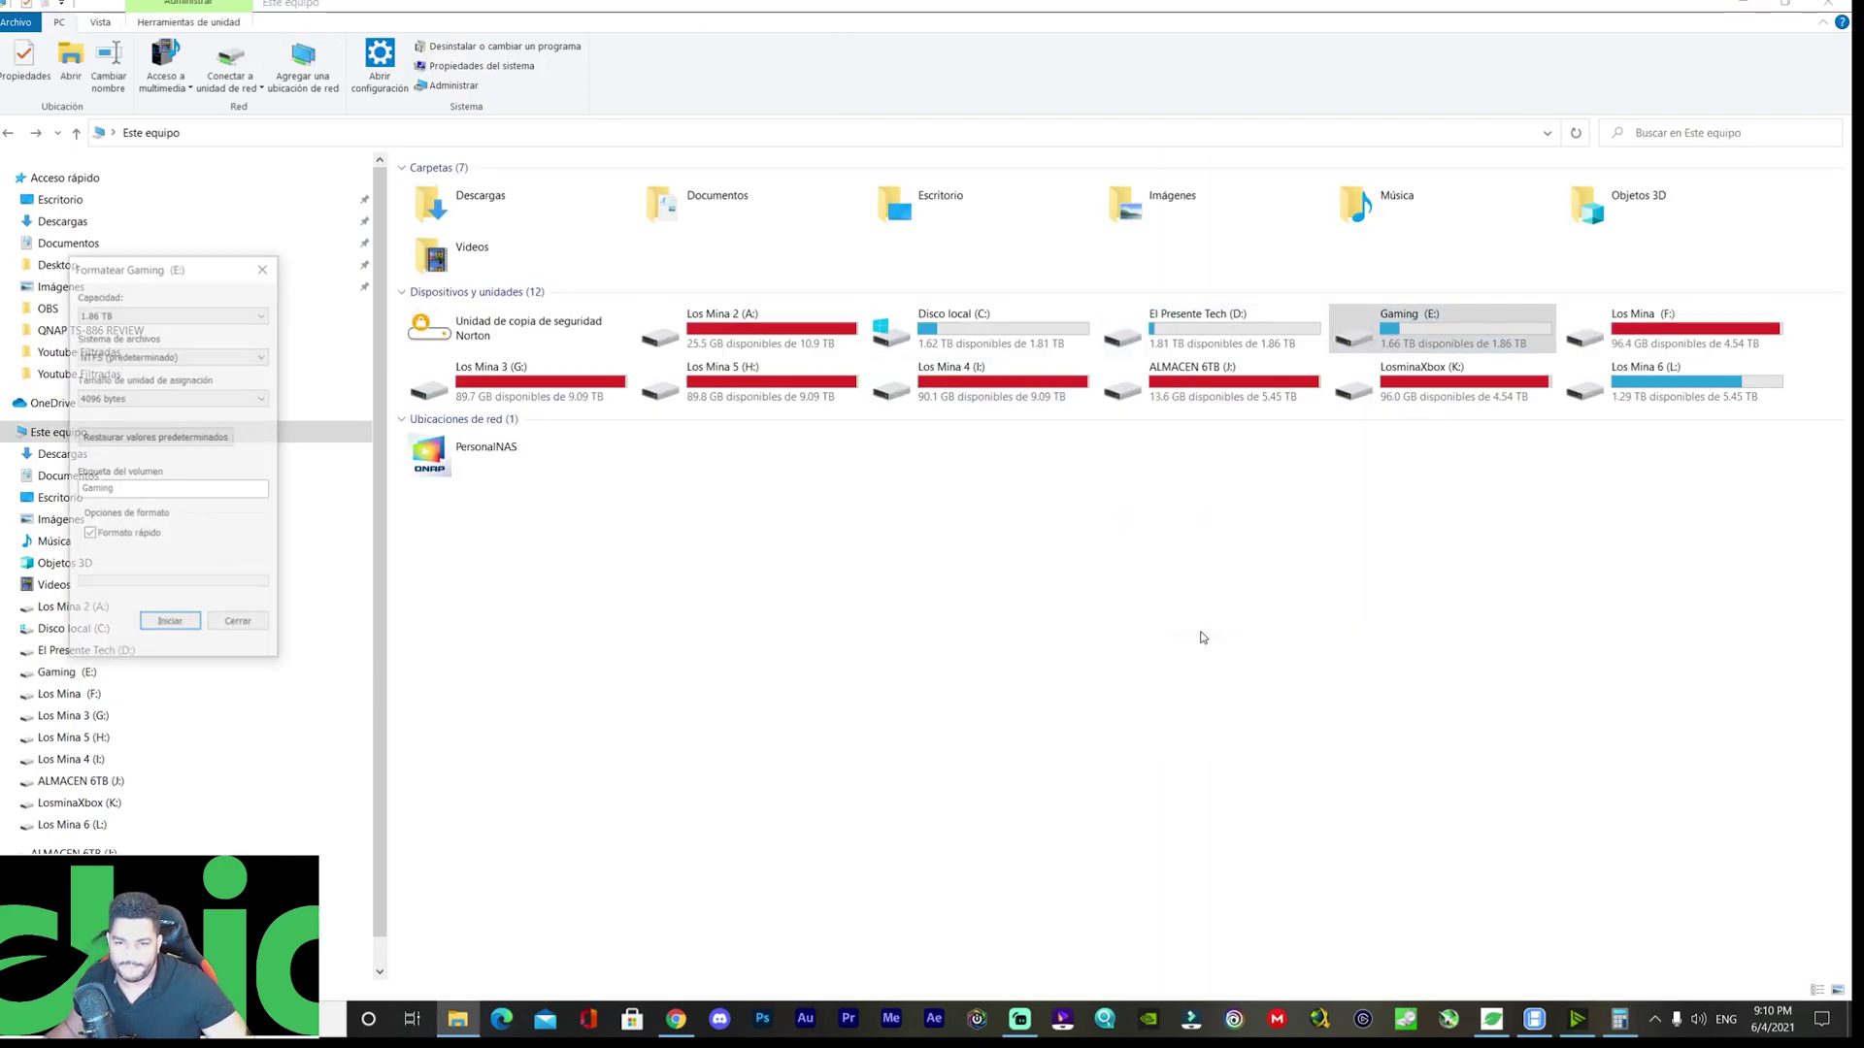
click(171, 624)
click(1010, 509)
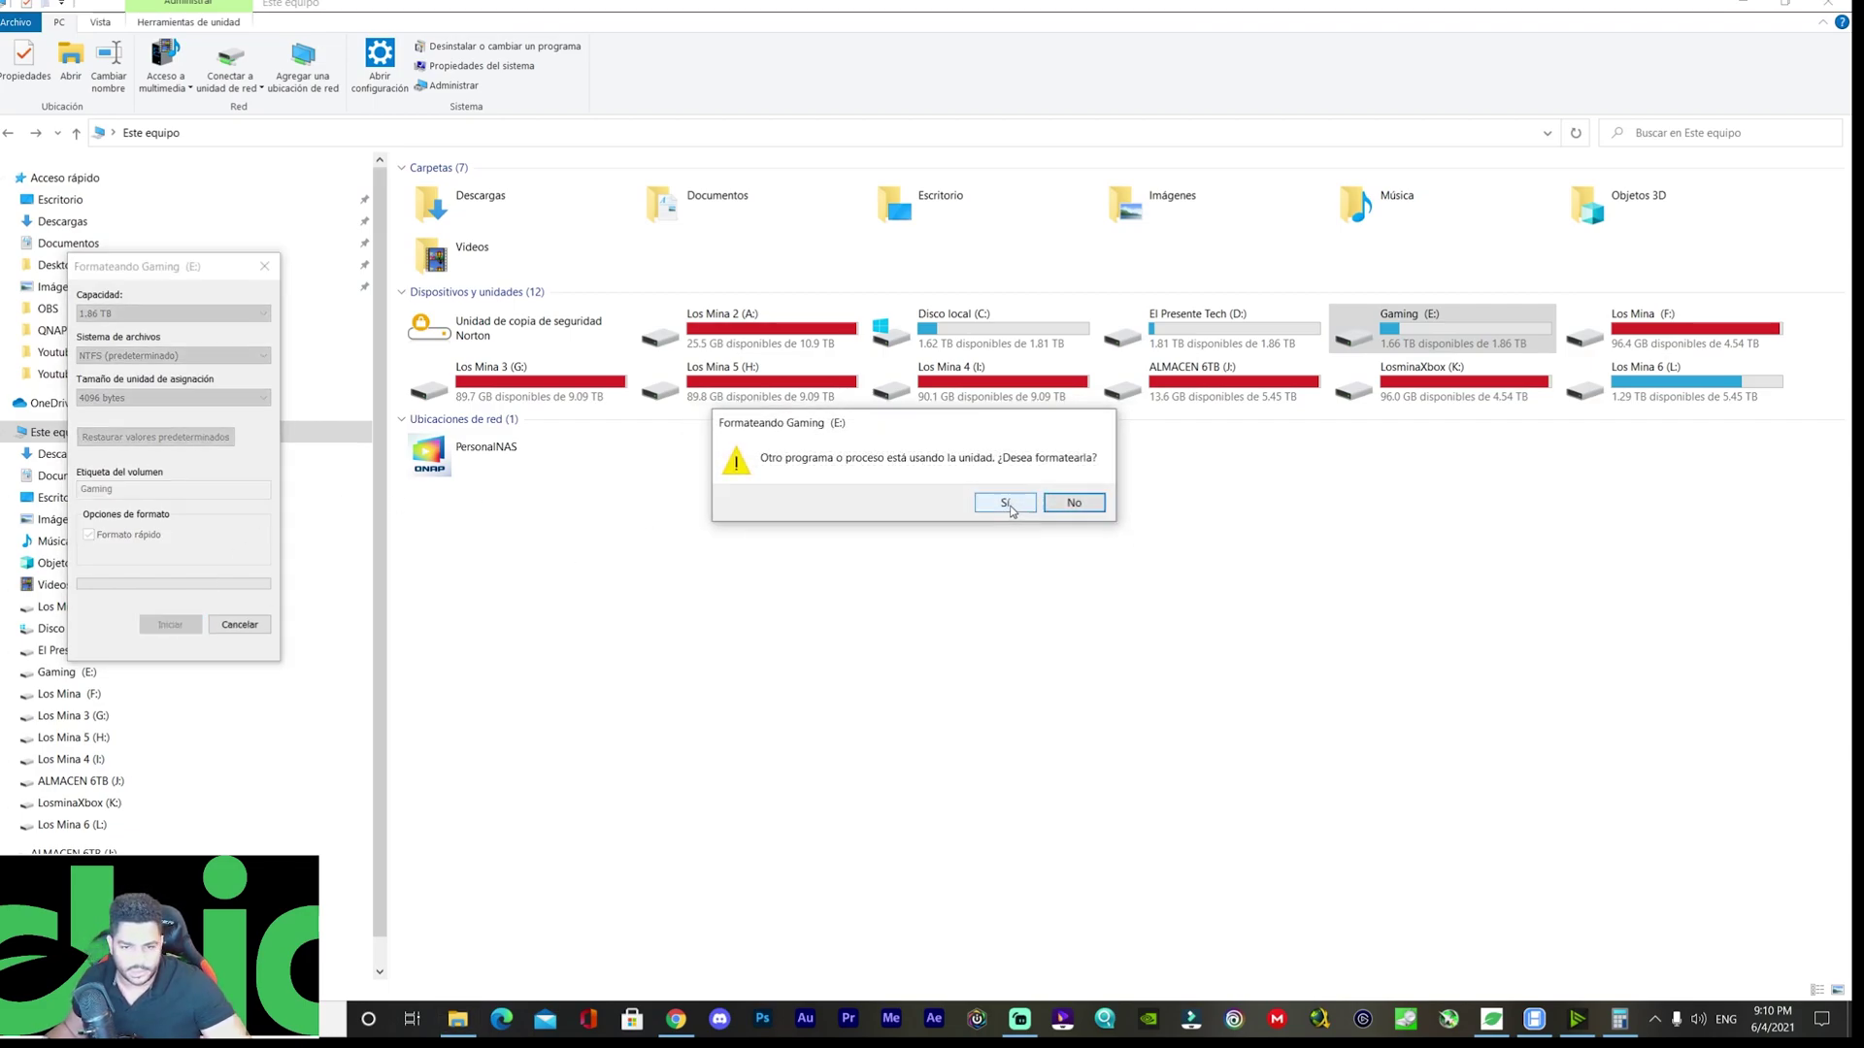
click(993, 505)
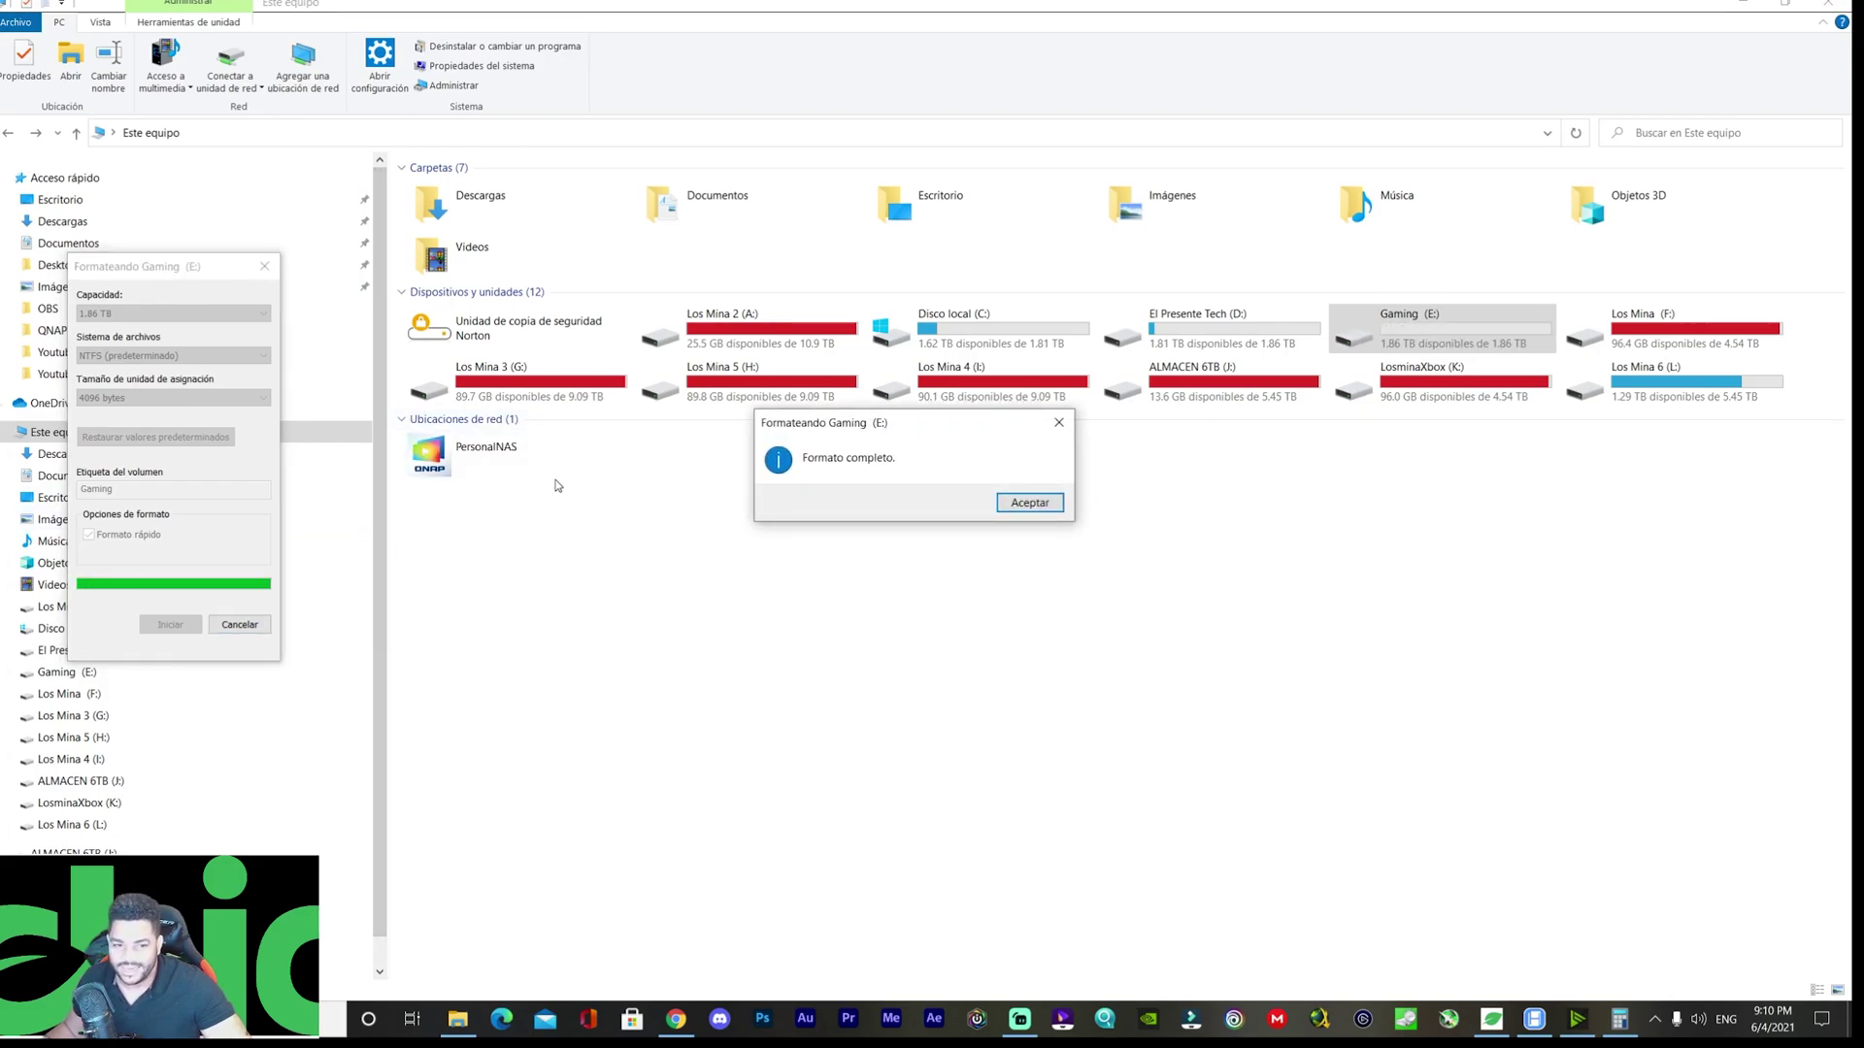
click(1029, 503)
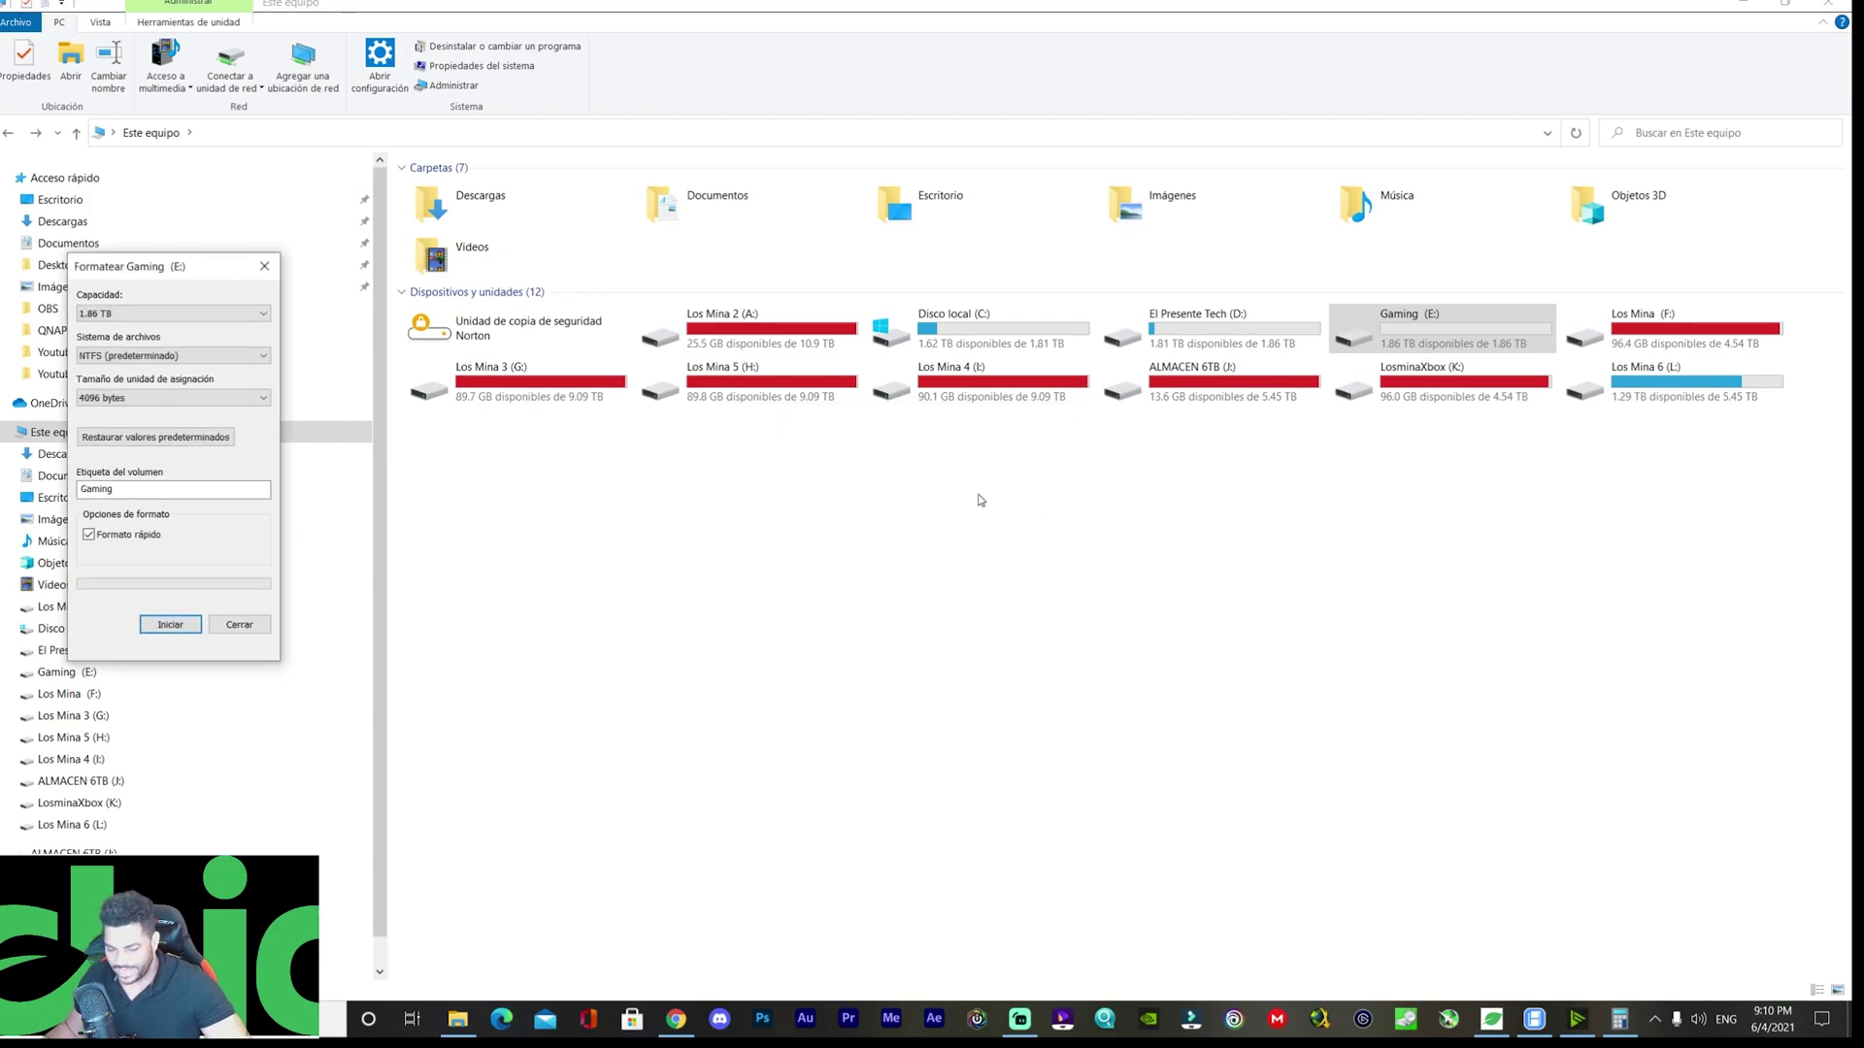
click(235, 631)
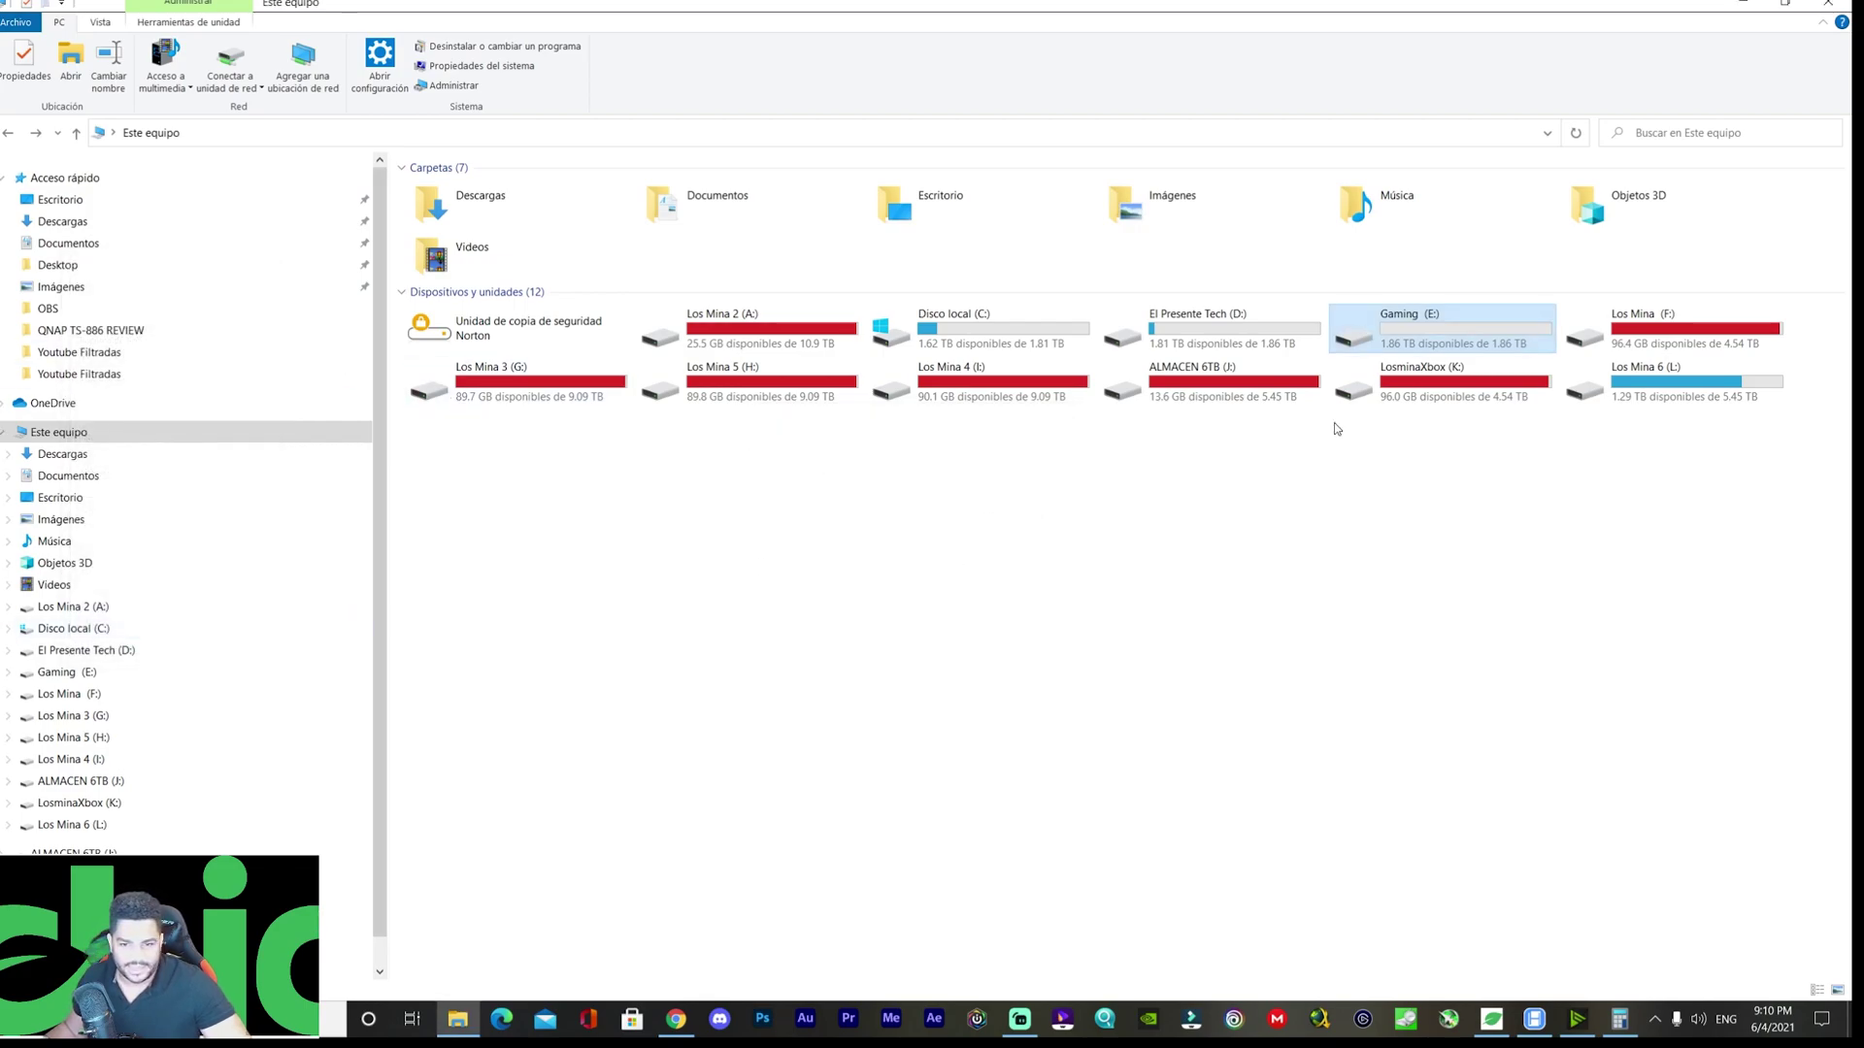
Inspect the Chia Temporal folder on the El Presente Tech (D:) drive and return to the list of drives.
click(1212, 337)
double_click(1213, 337)
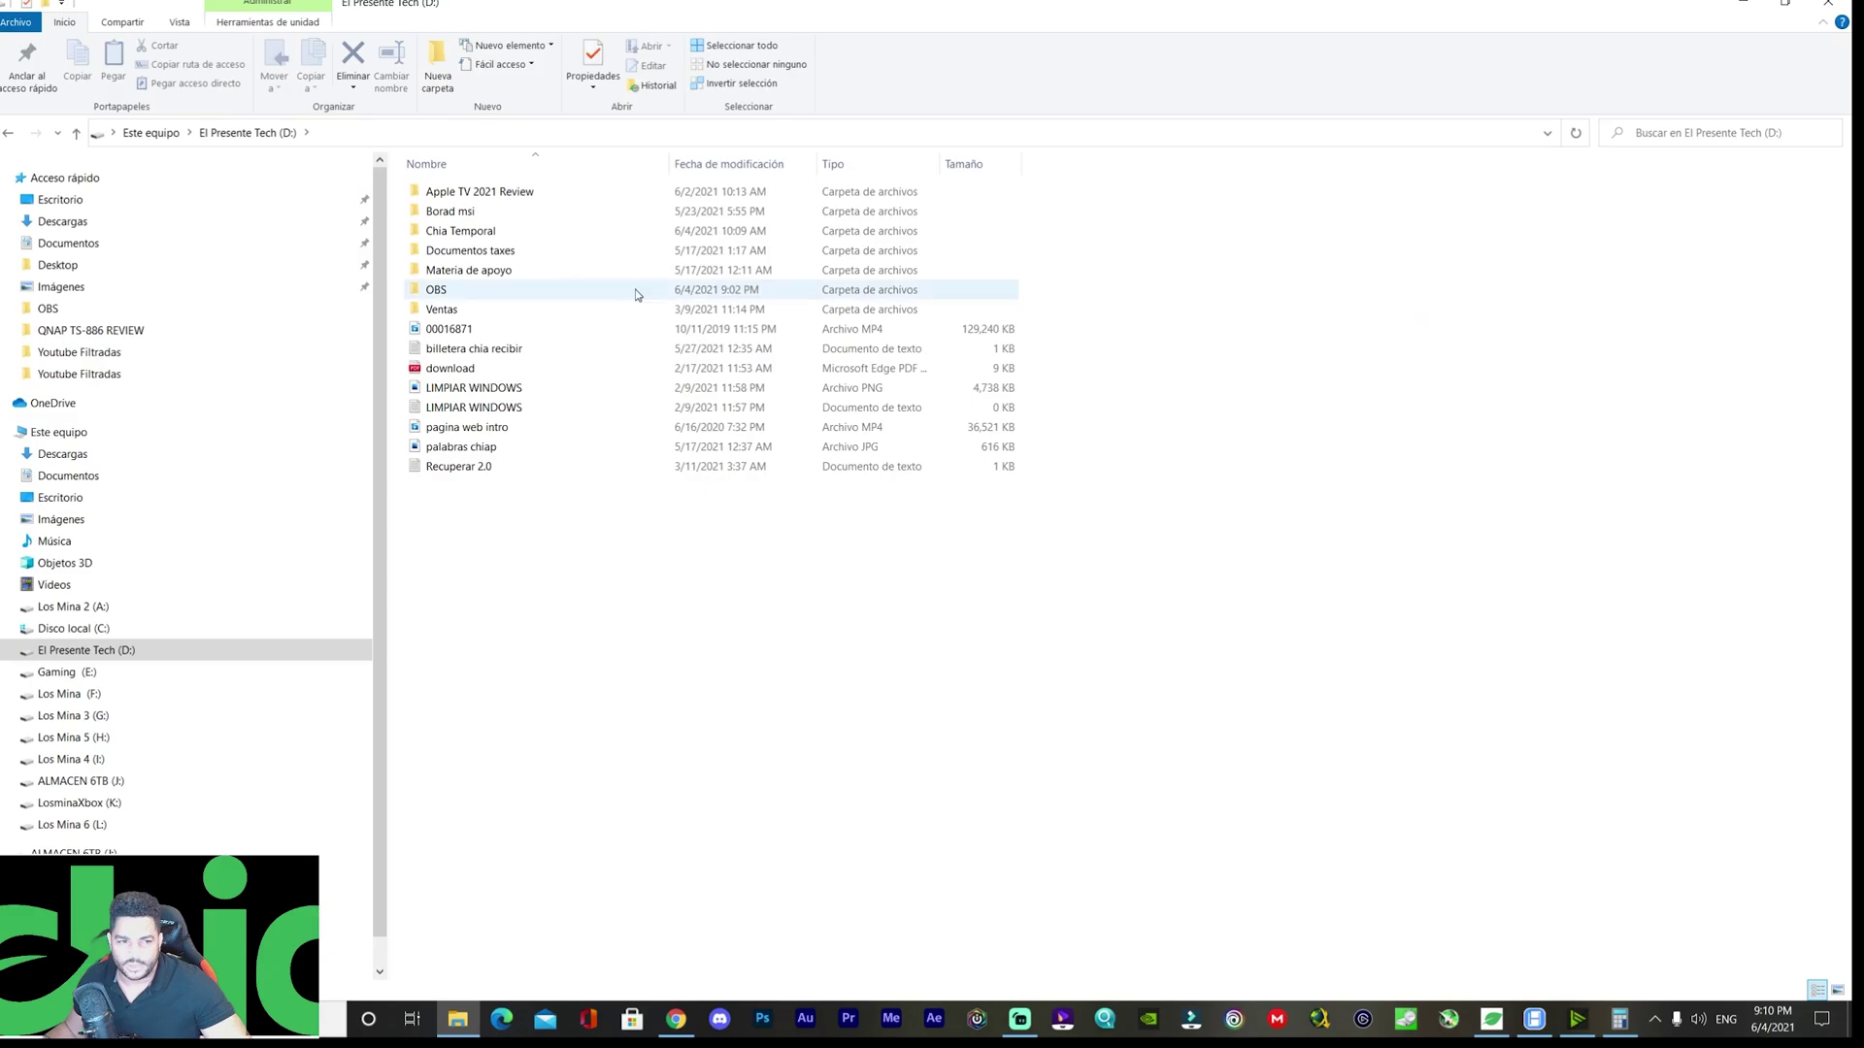
double_click(454, 233)
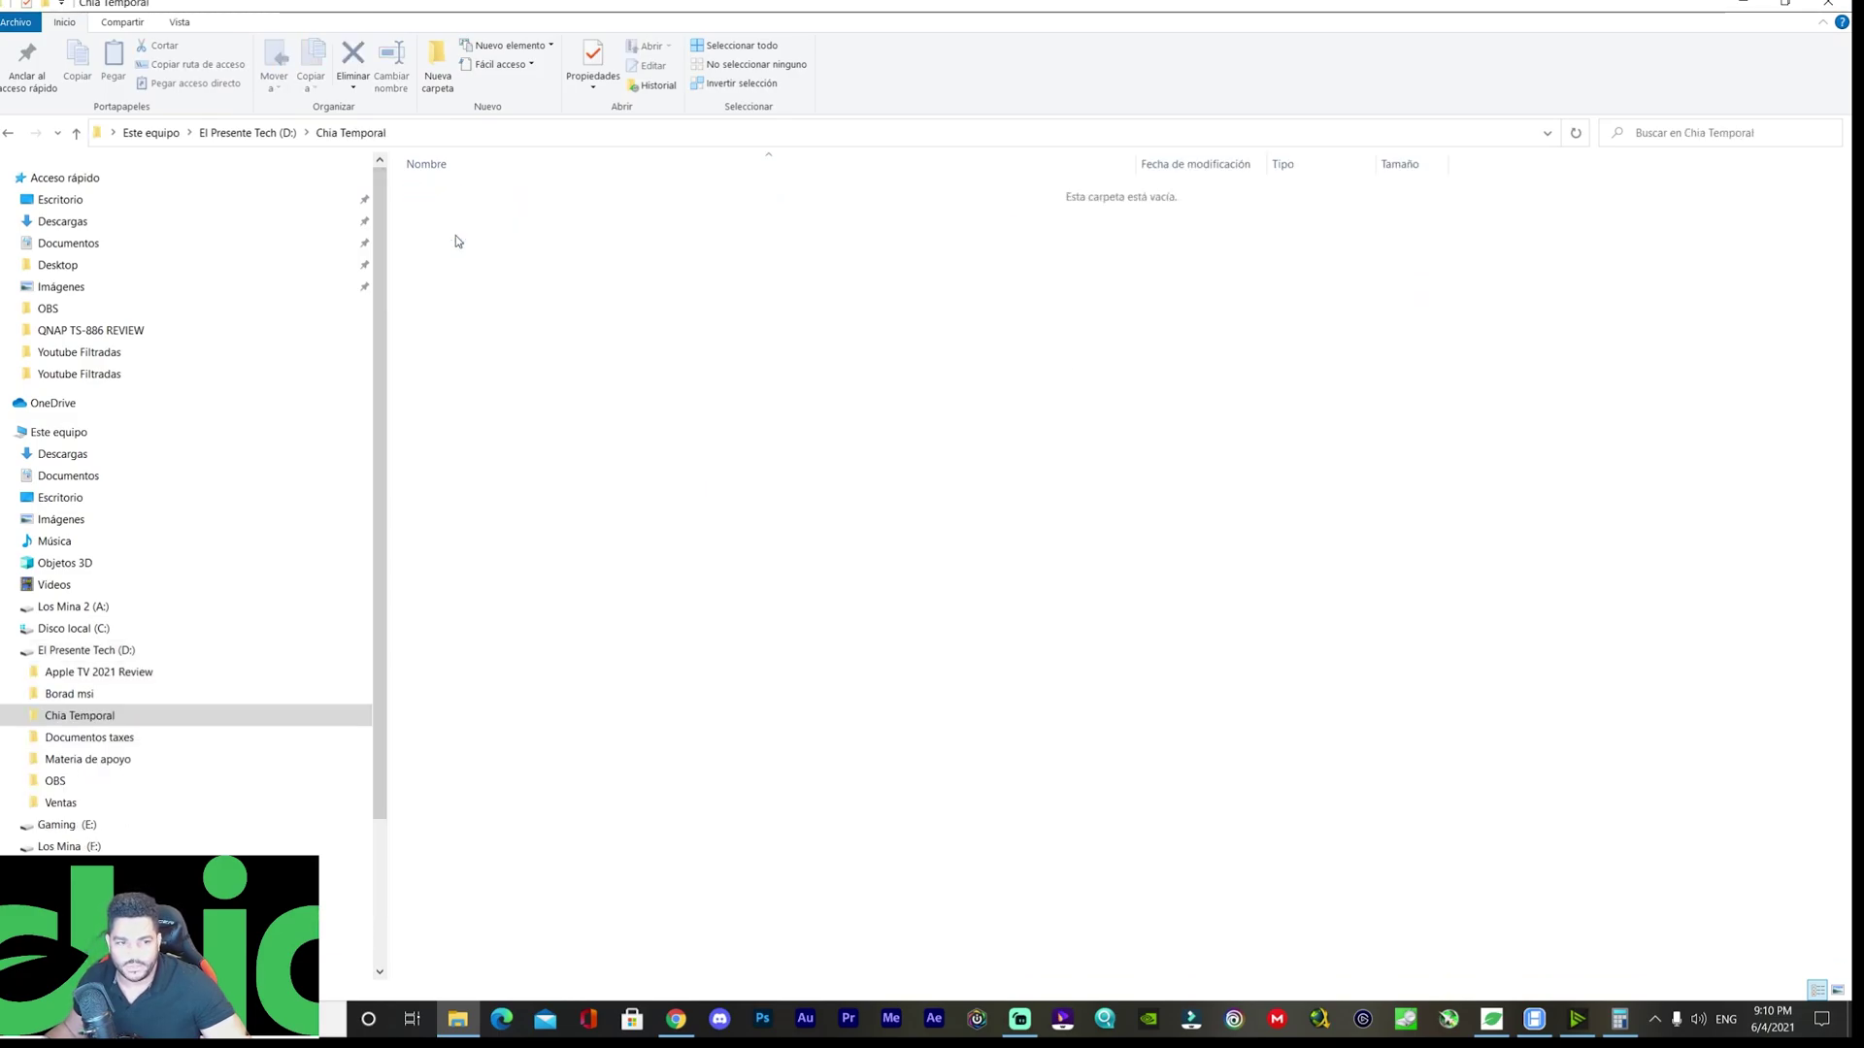
key(alt+Left)
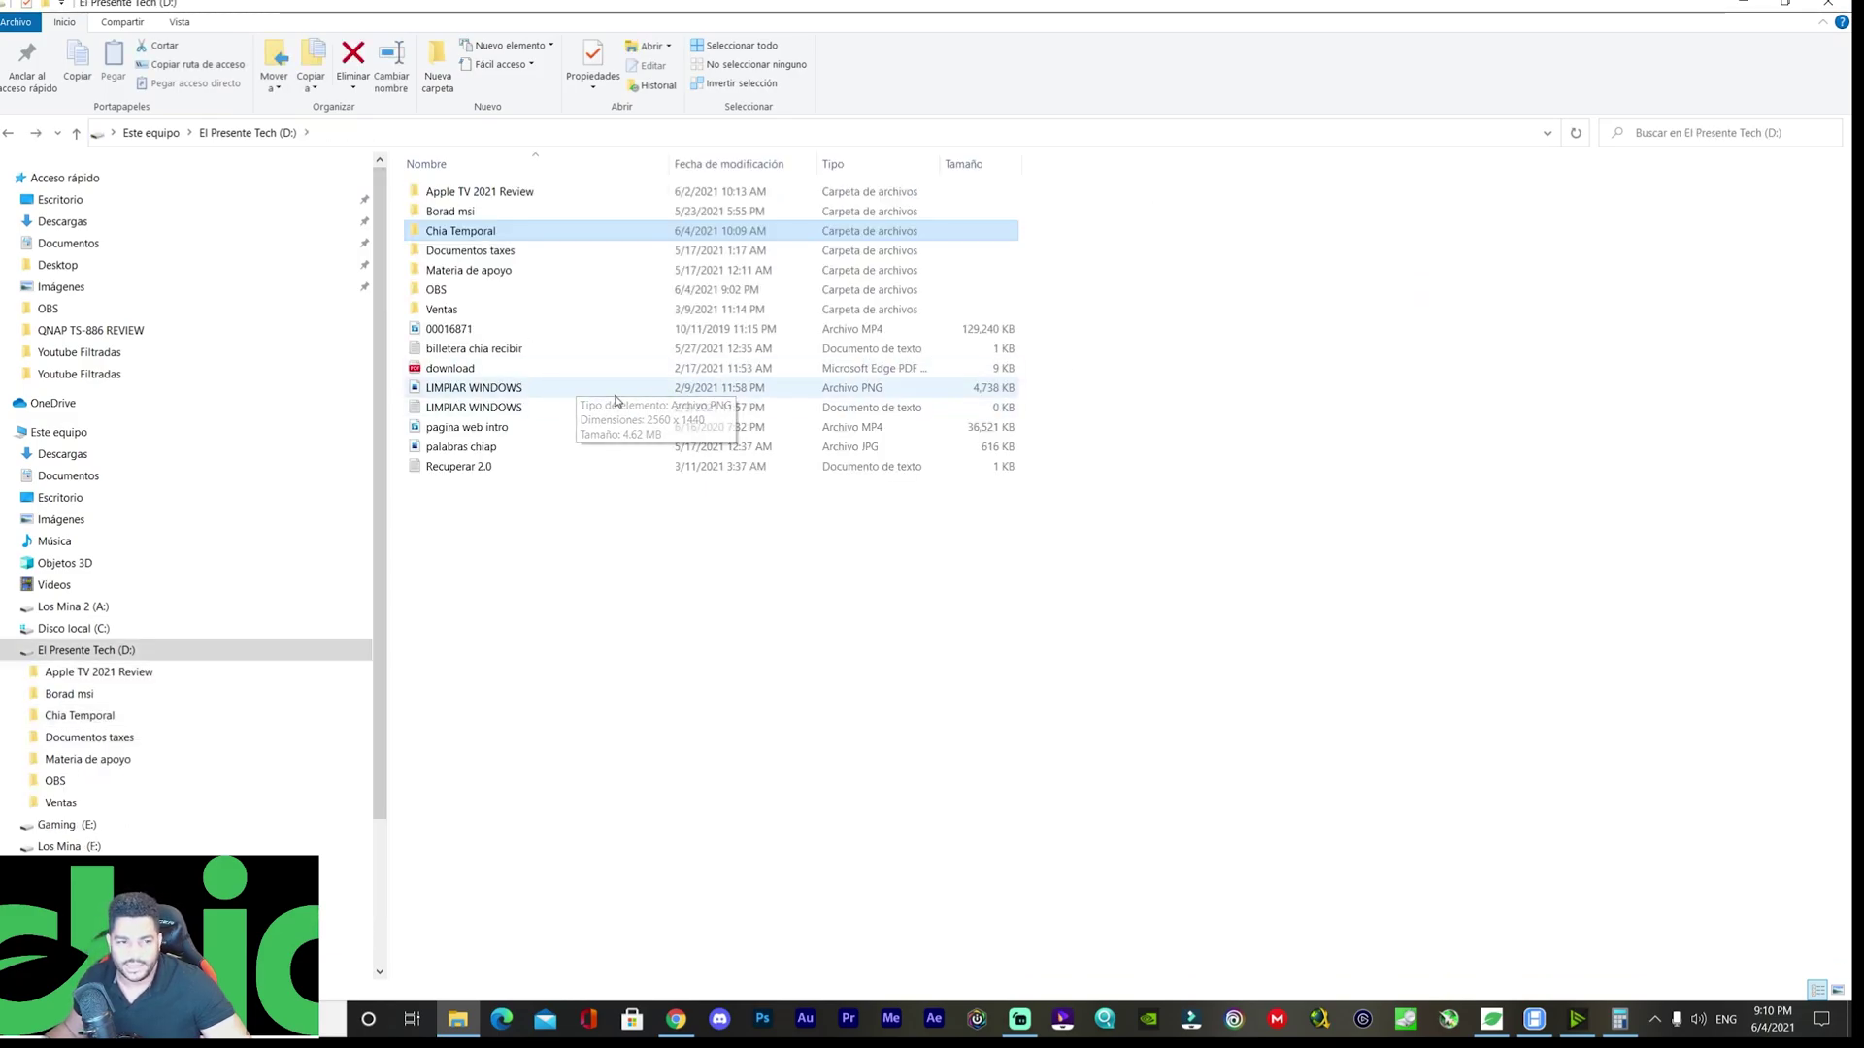
key(alt+Left)
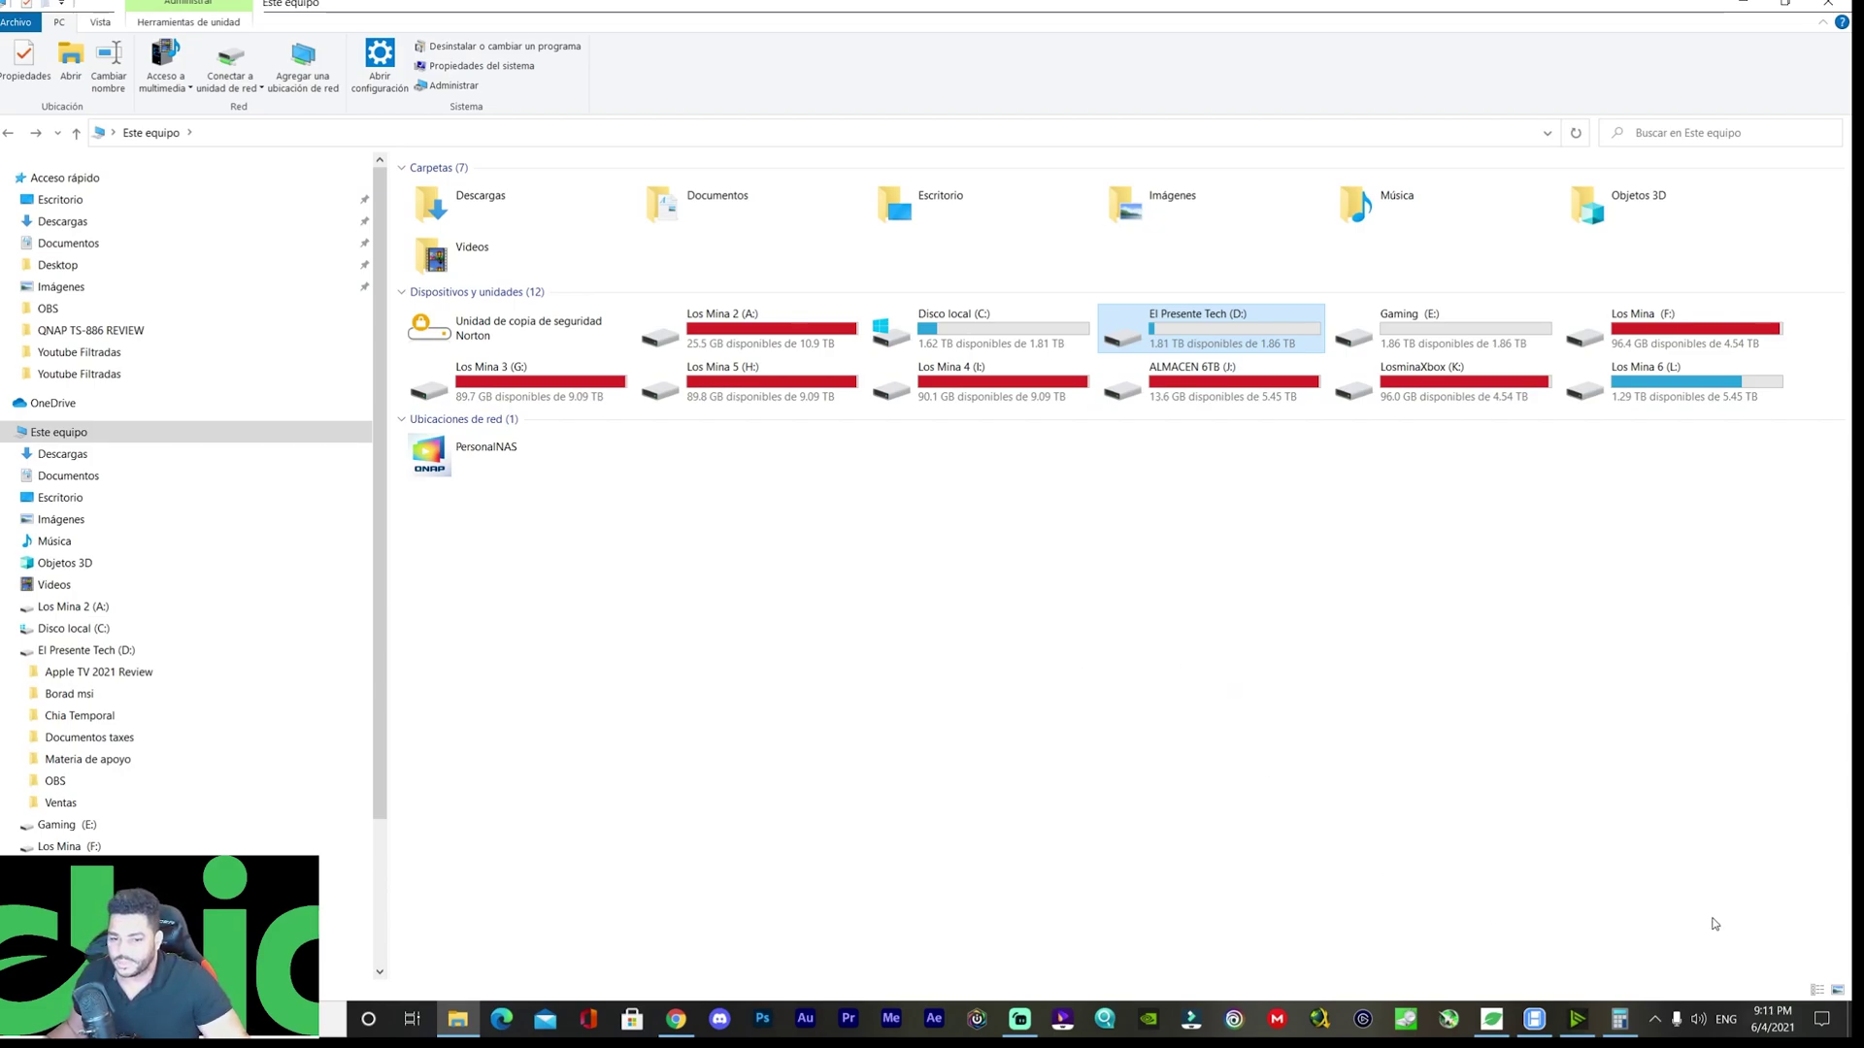
Switch to Chia Blockchain and set the number of plots to 7.
click(1491, 1019)
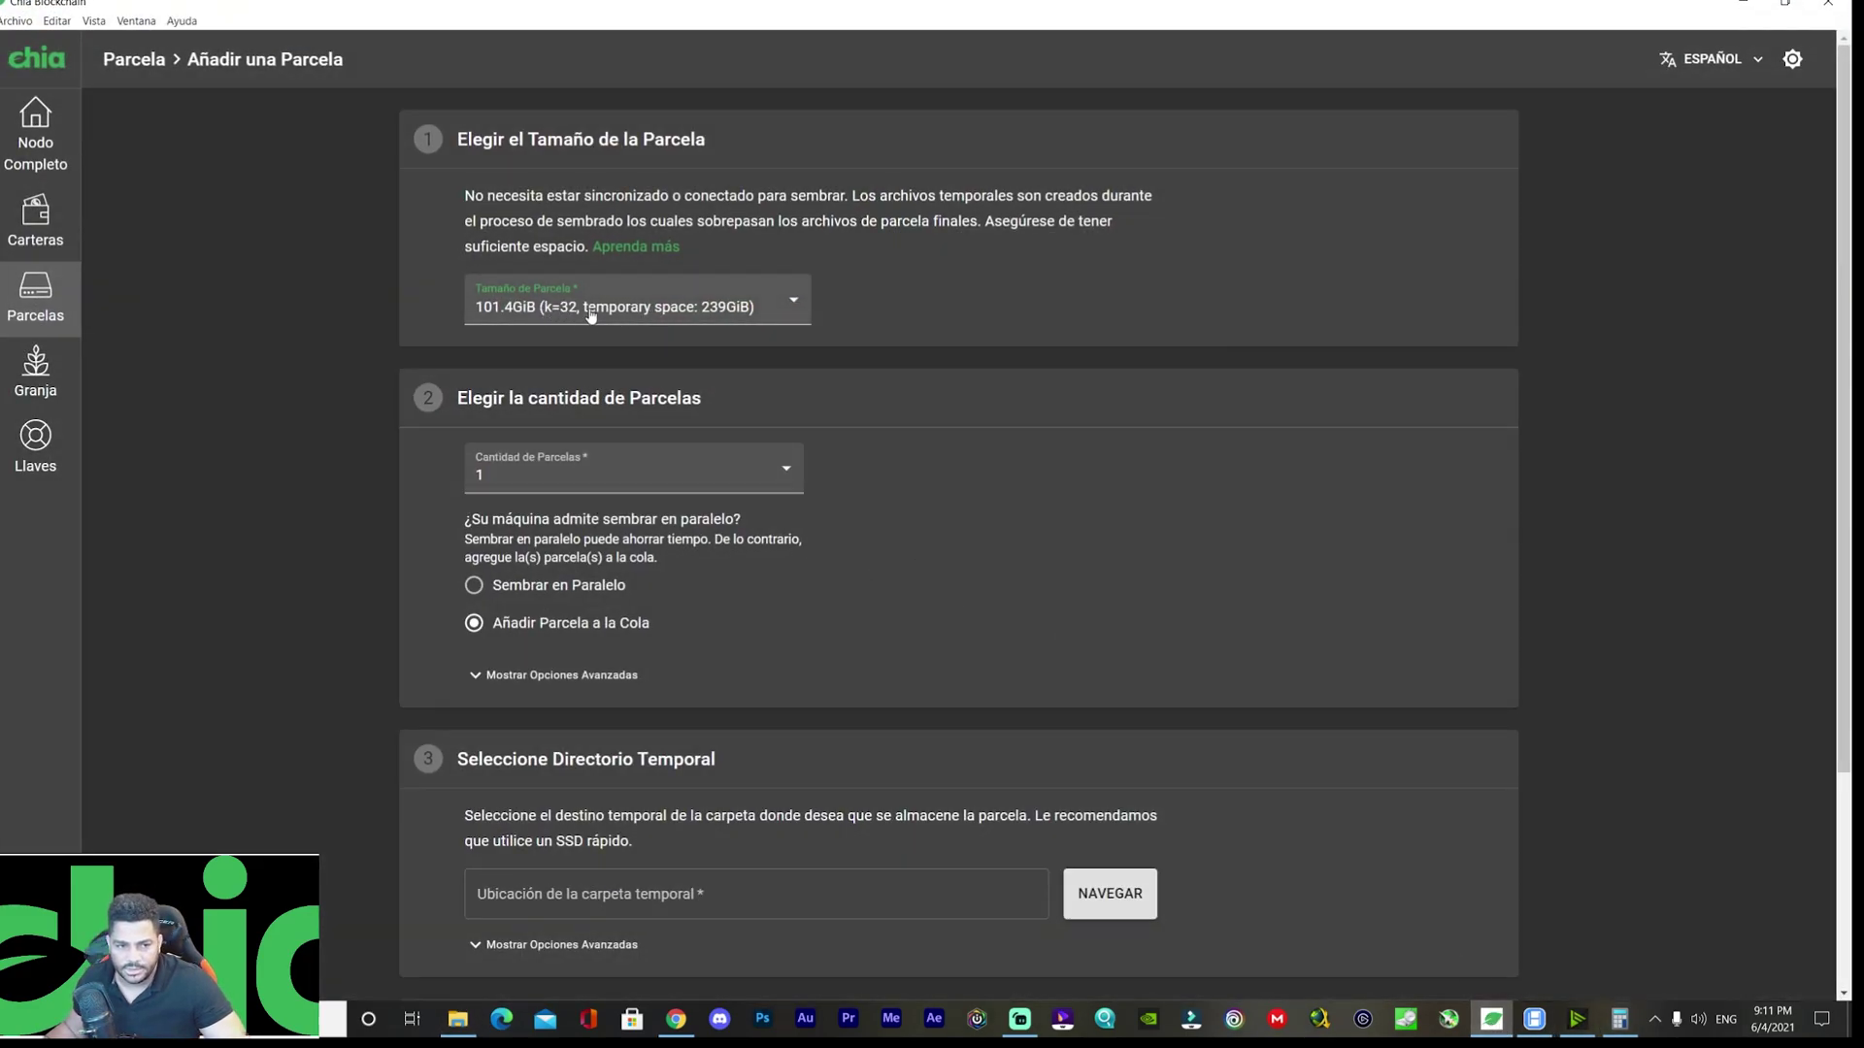
click(557, 477)
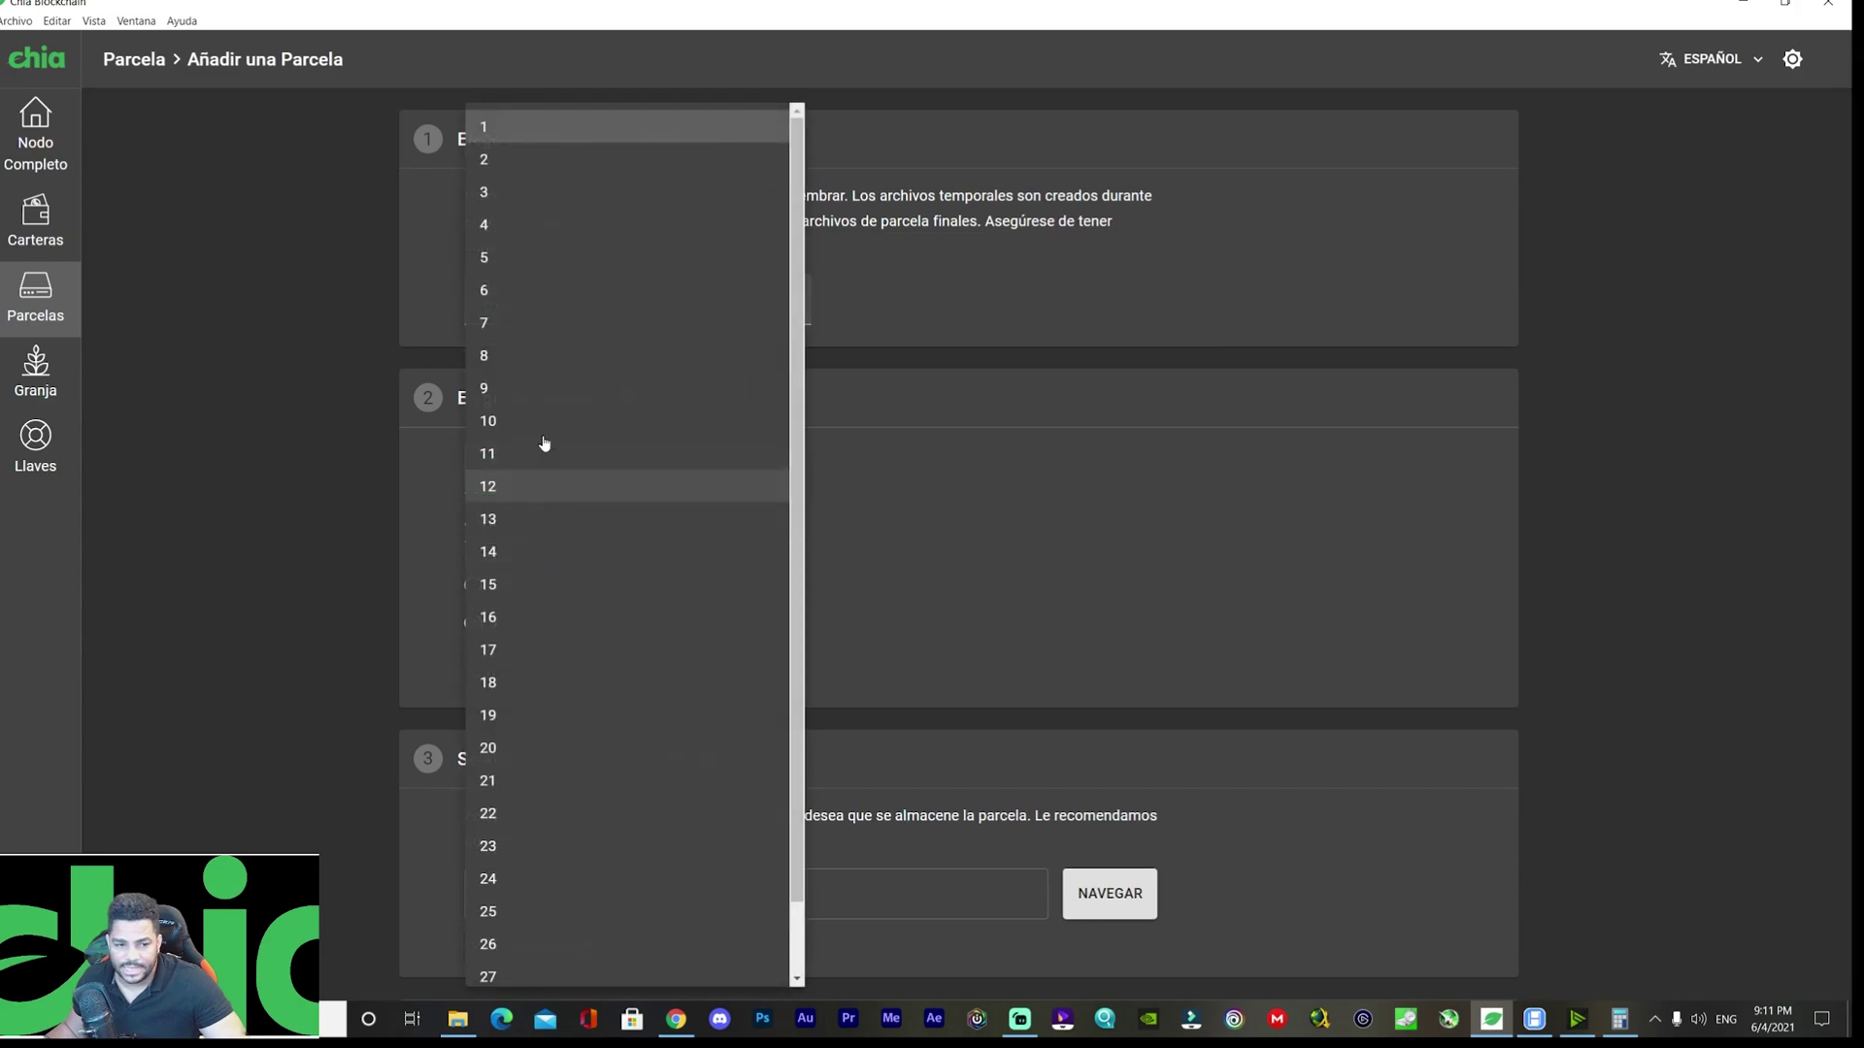
click(492, 328)
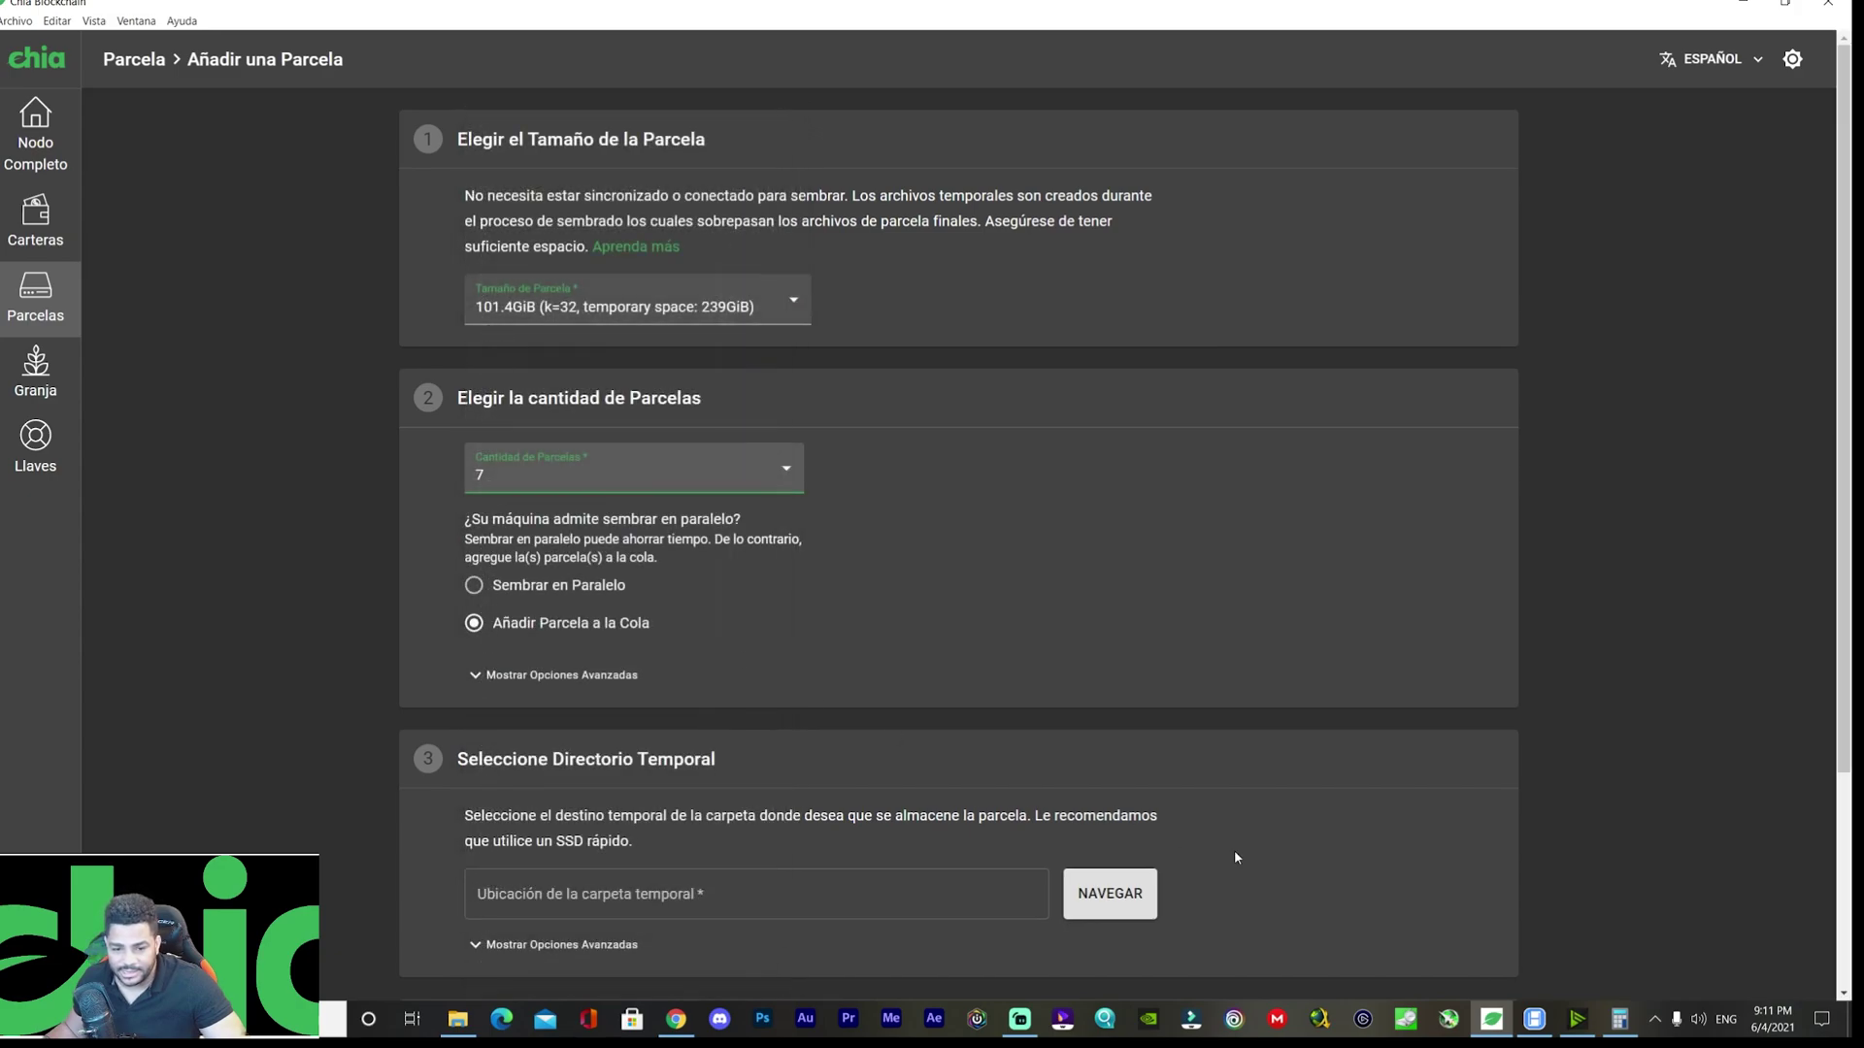
Check the available space and contents of the Gaming (E:) drive in File Explorer.
click(1619, 1019)
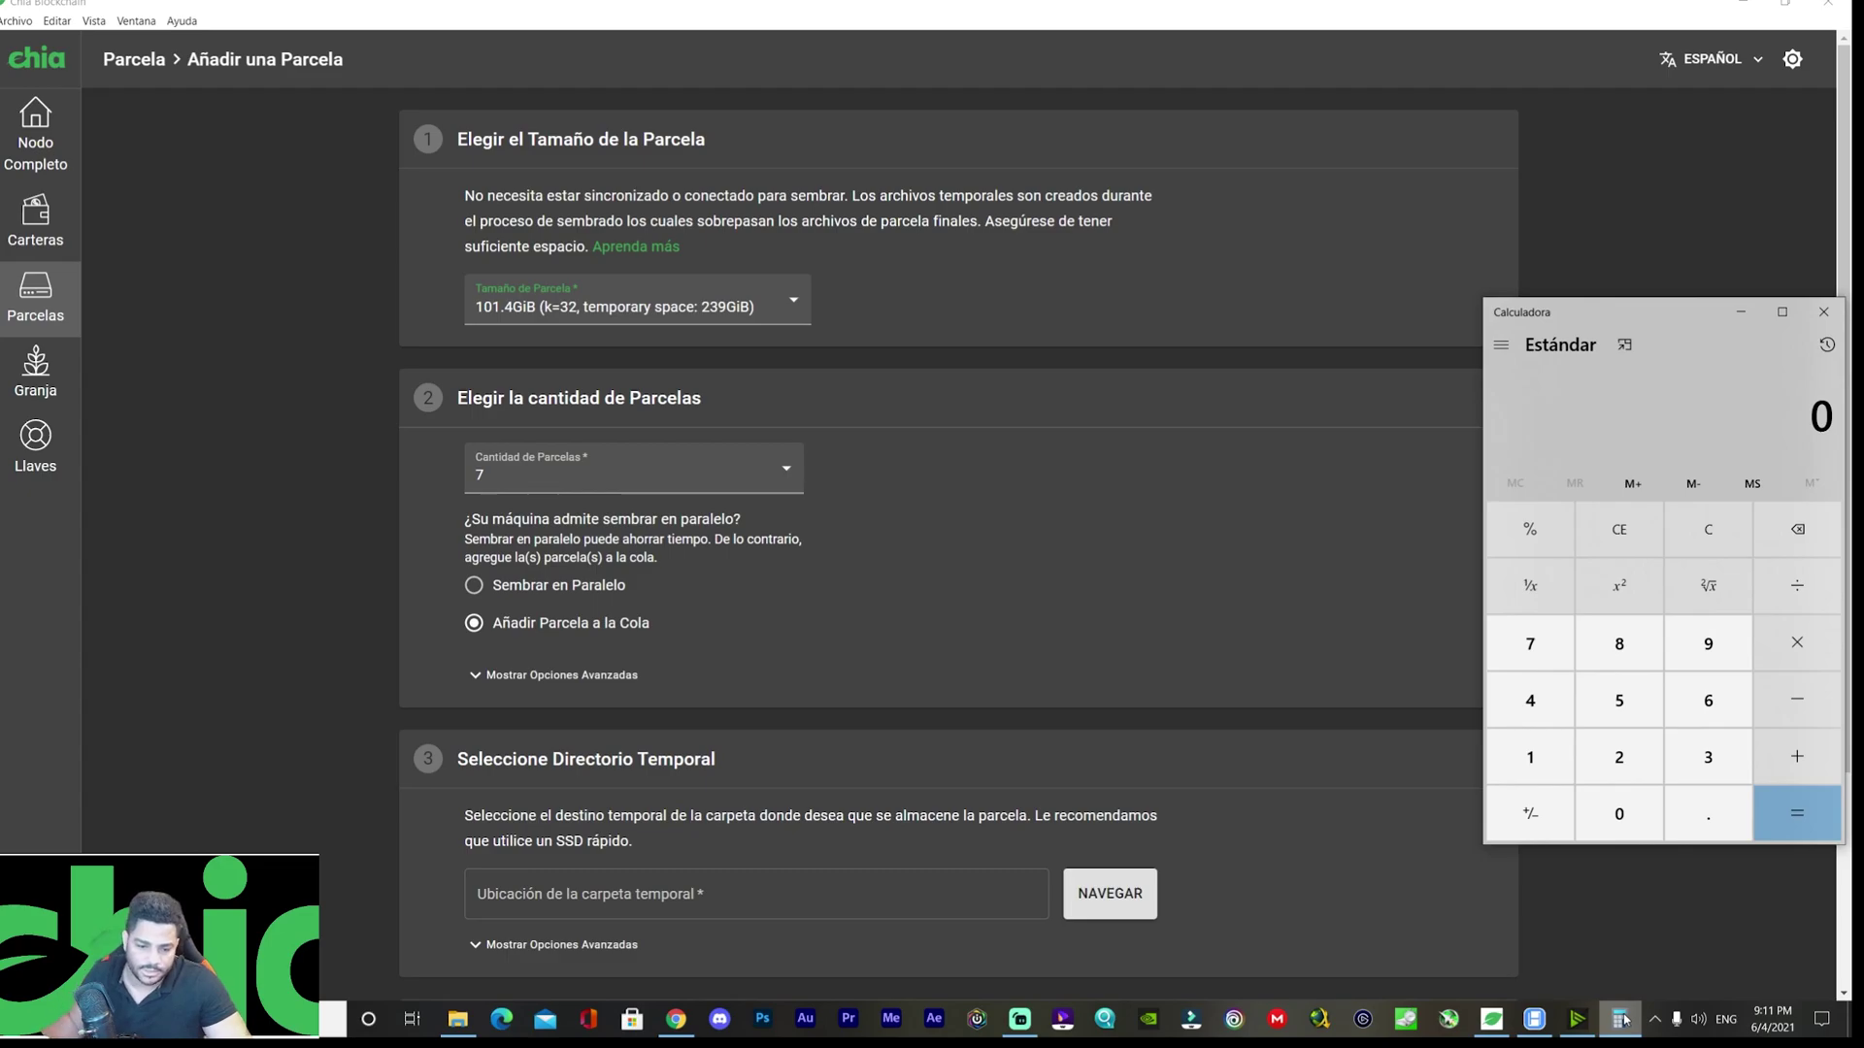
click(458, 1018)
click(1453, 345)
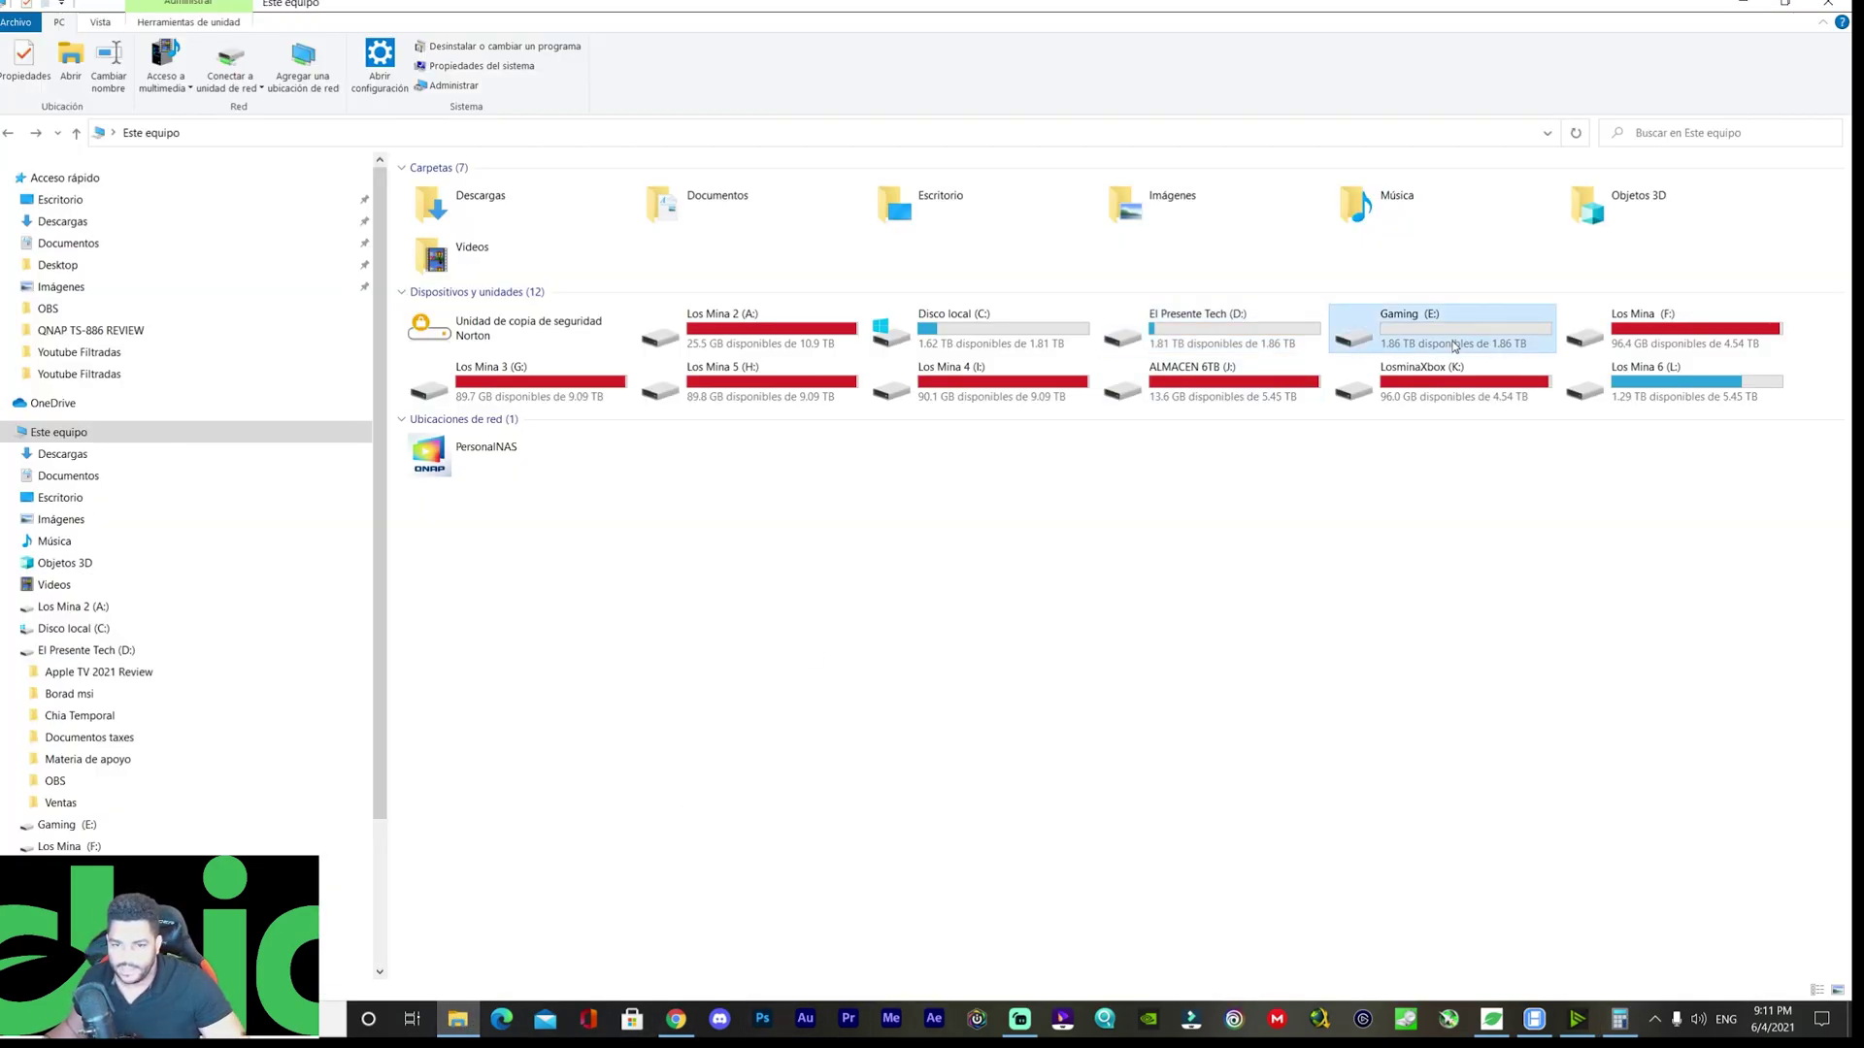
double_click(1452, 343)
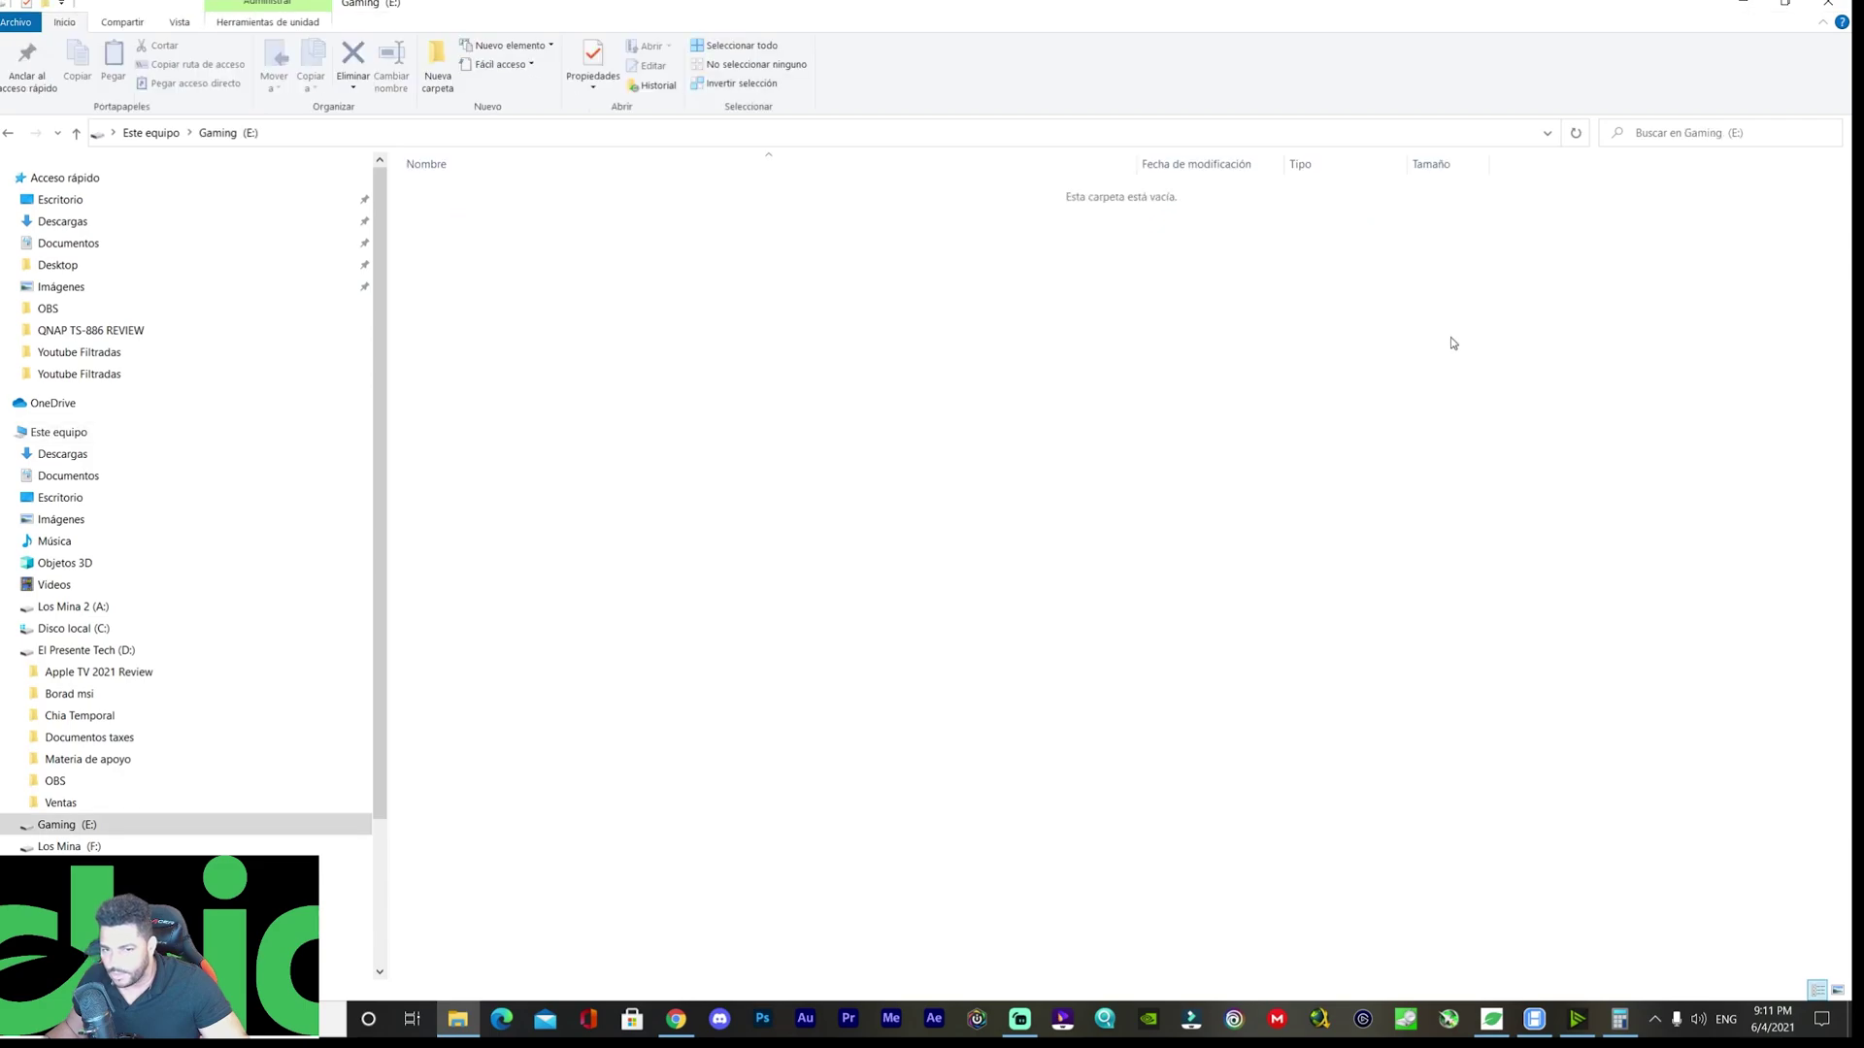
key(alt+Left)
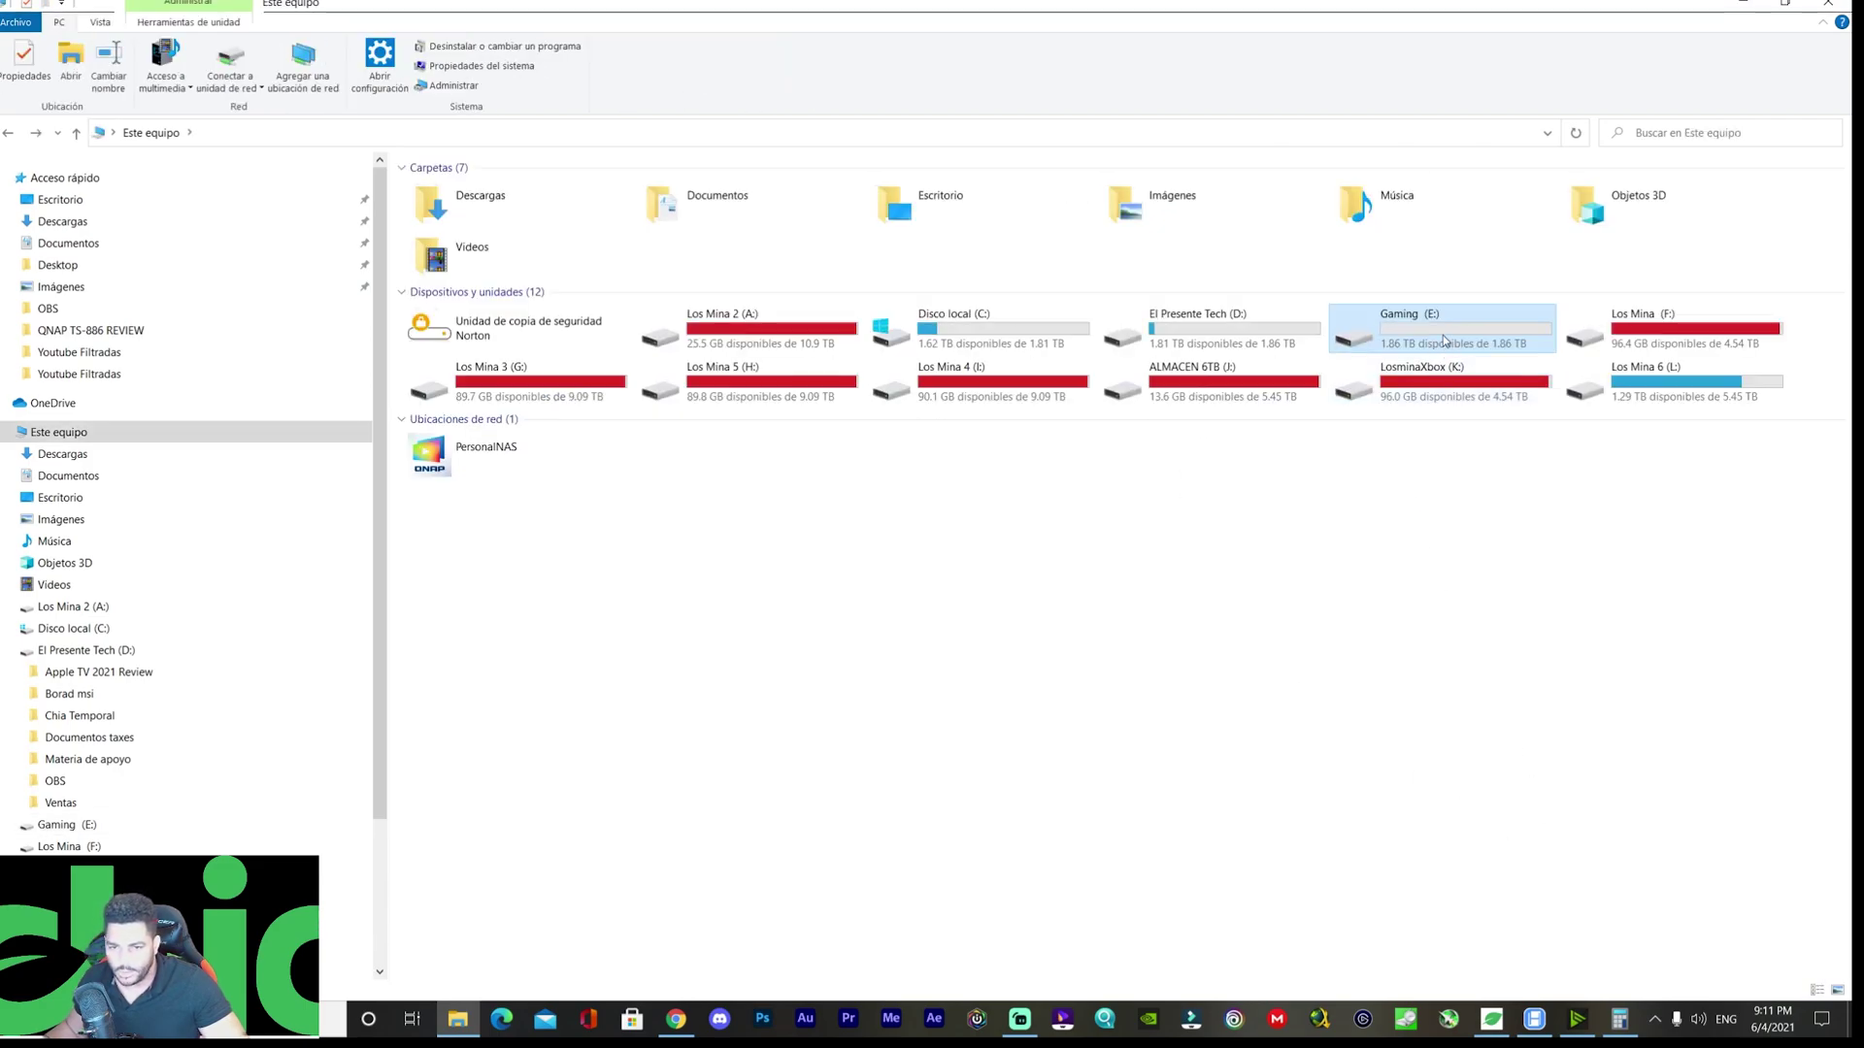
Divide 1800 by 239 in Calculator, checking the k=32 temporary space requirement in Chia Blockchain.
click(1620, 1018)
key(Escape)
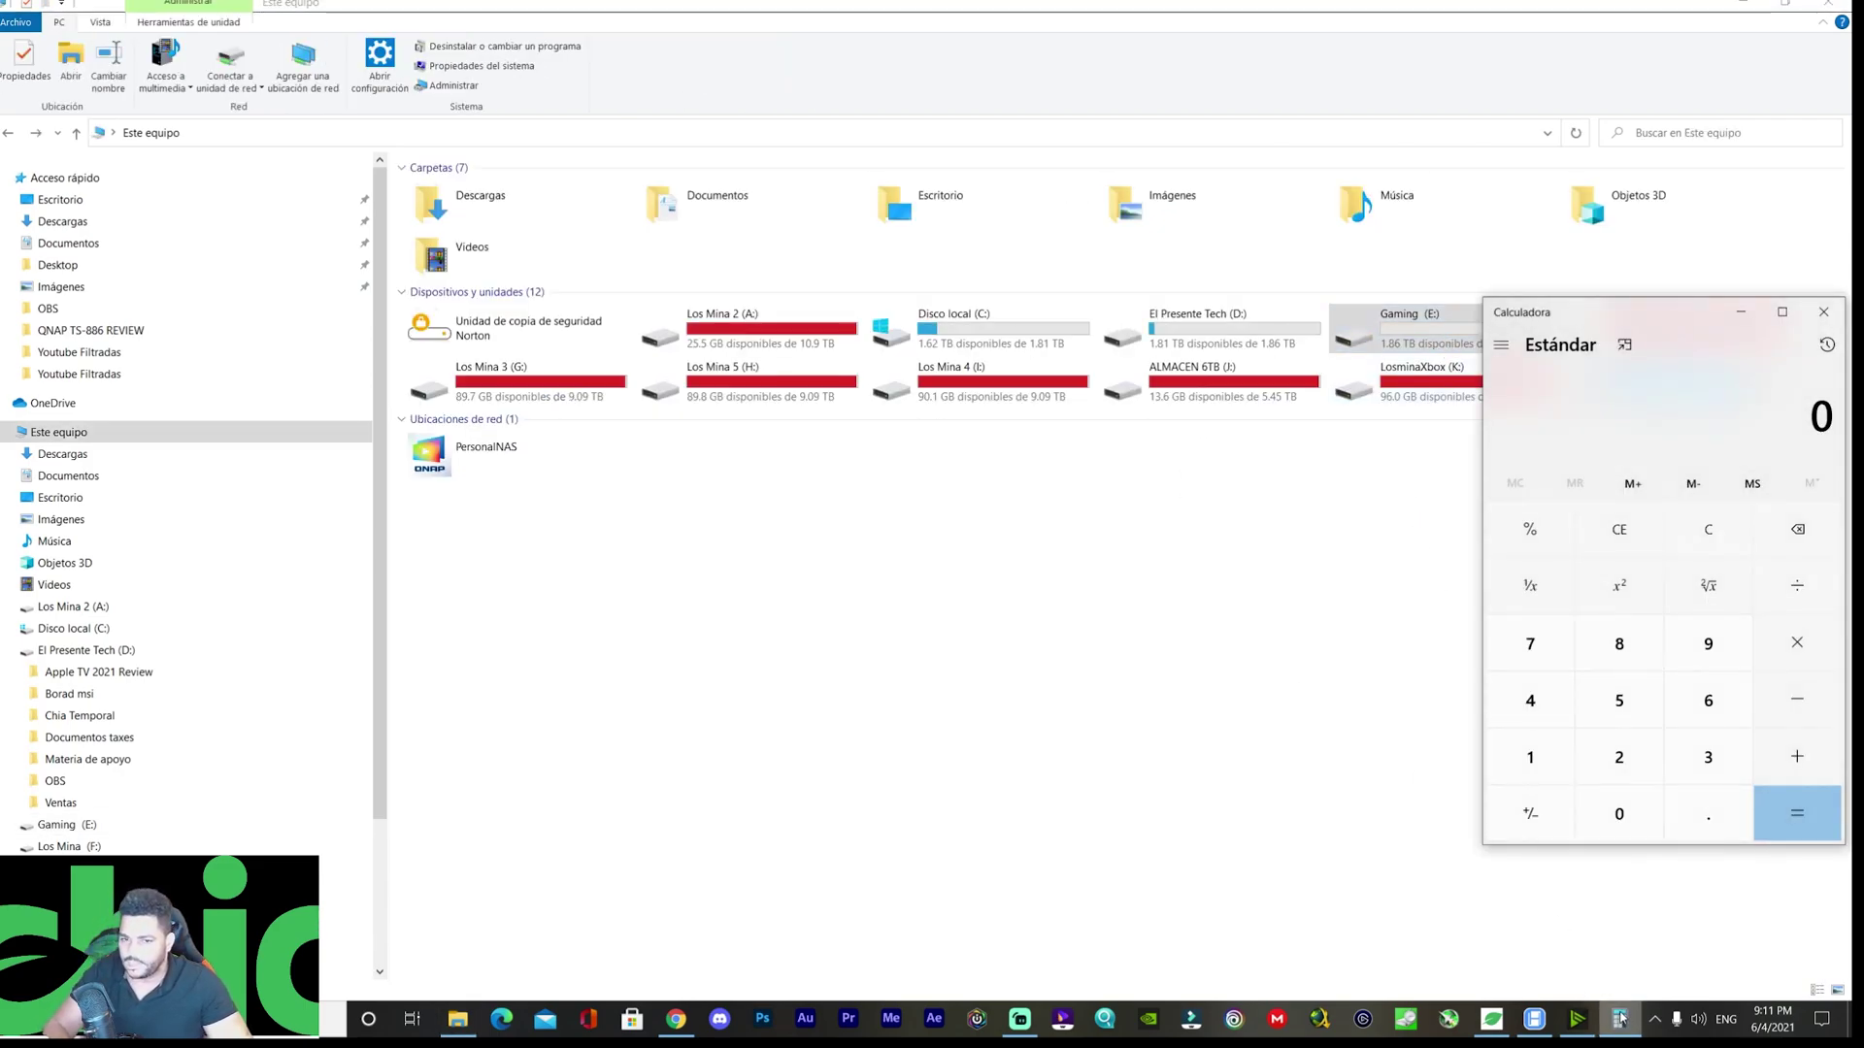
text(1,800)
key(slash)
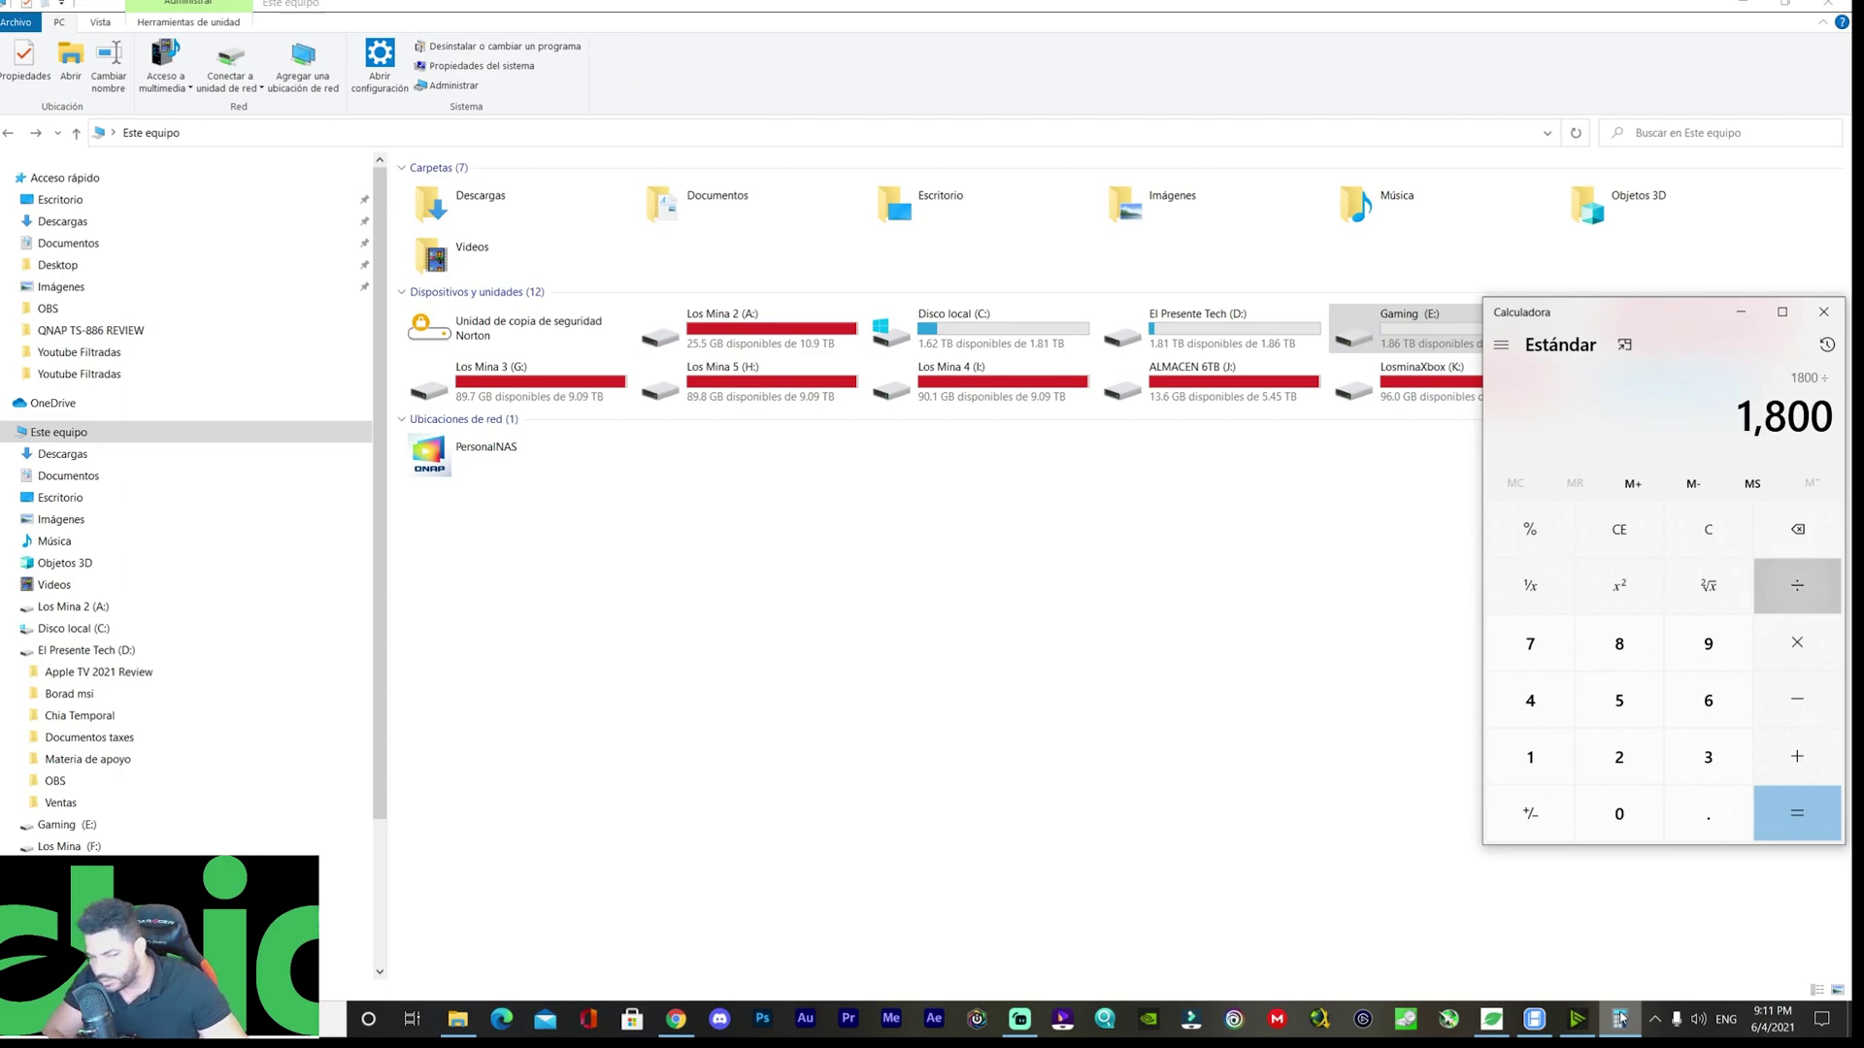
text(239)
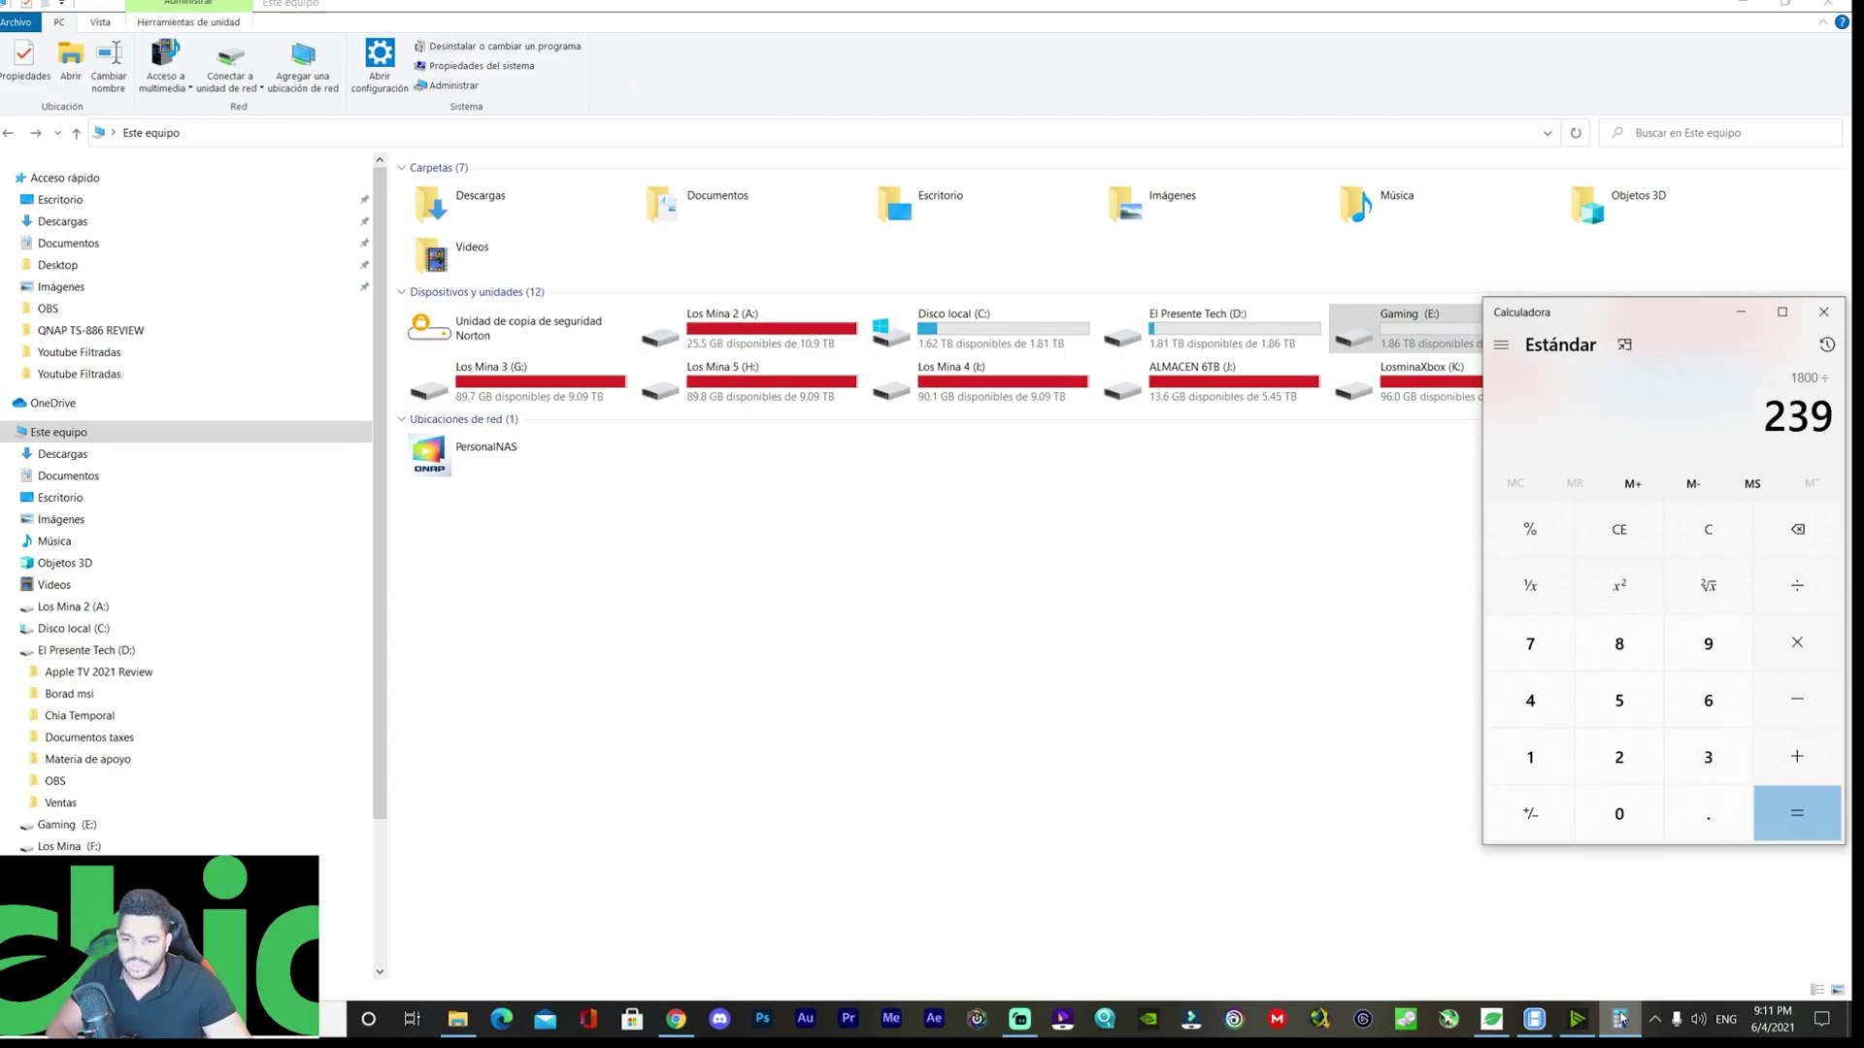
click(1491, 1027)
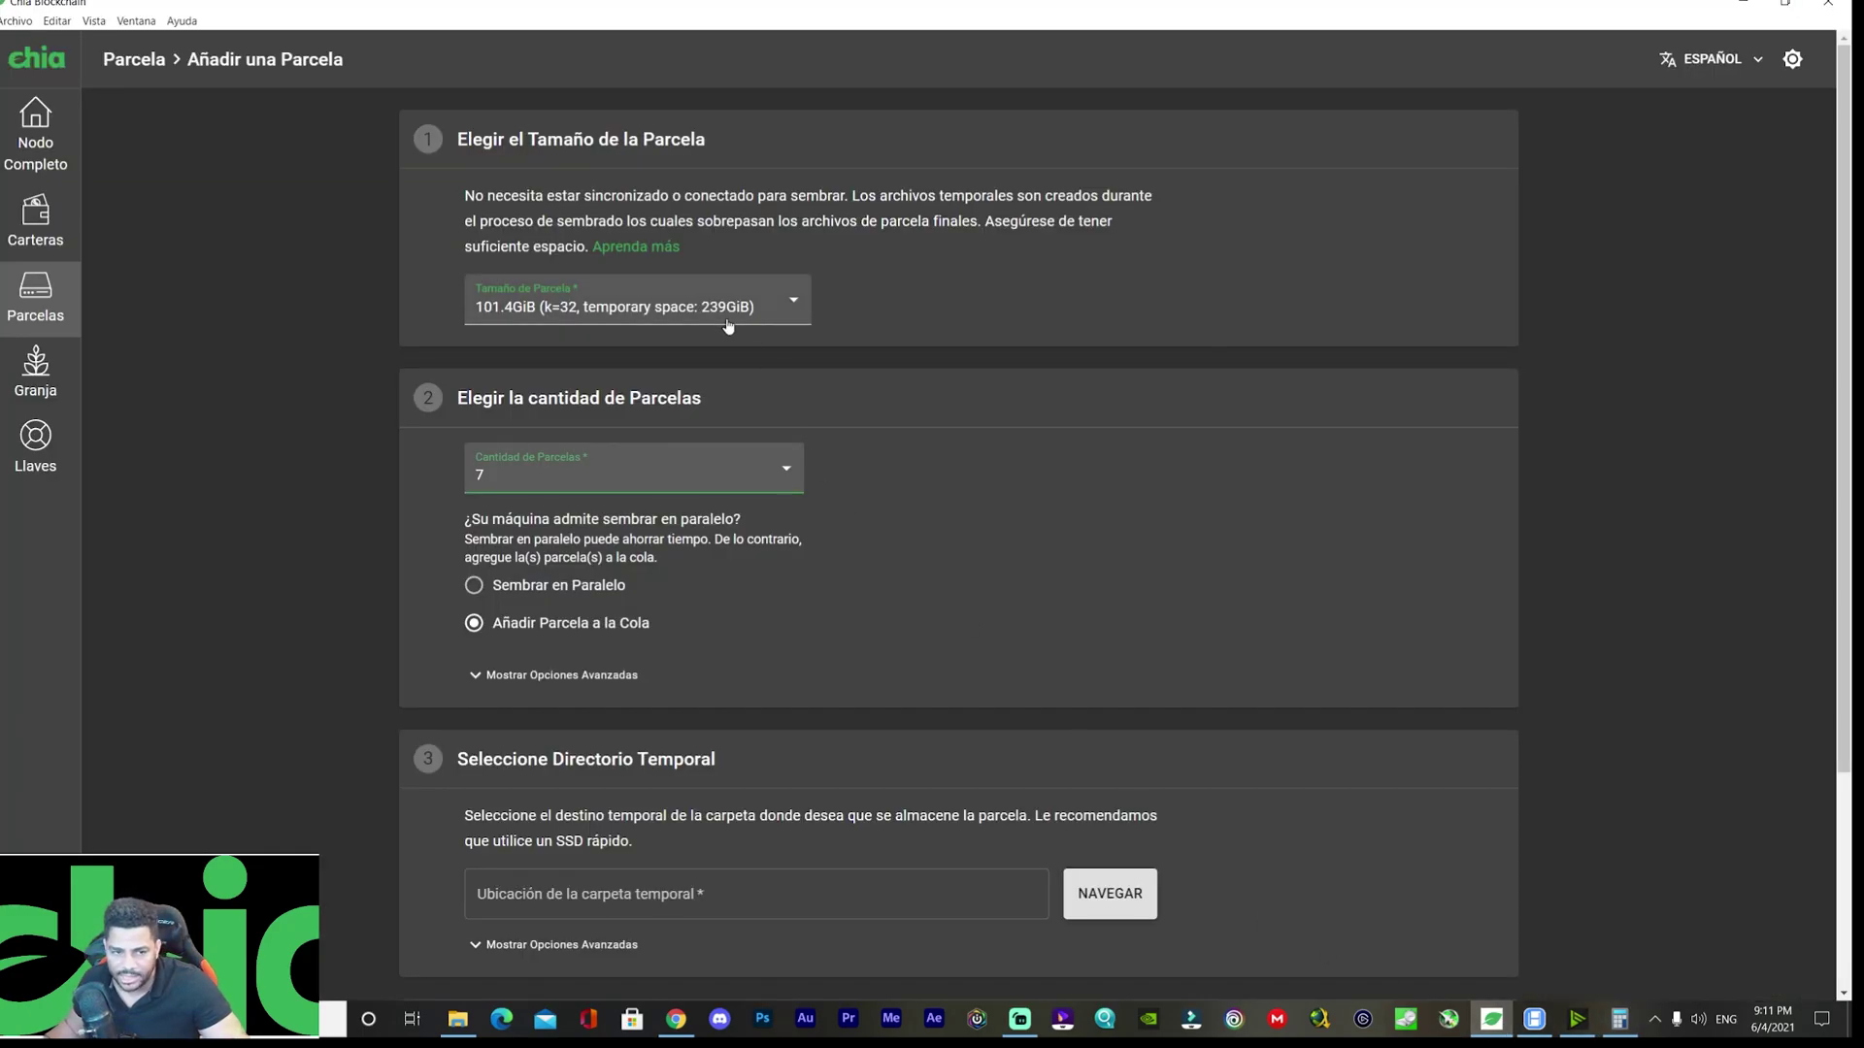
click(1740, 6)
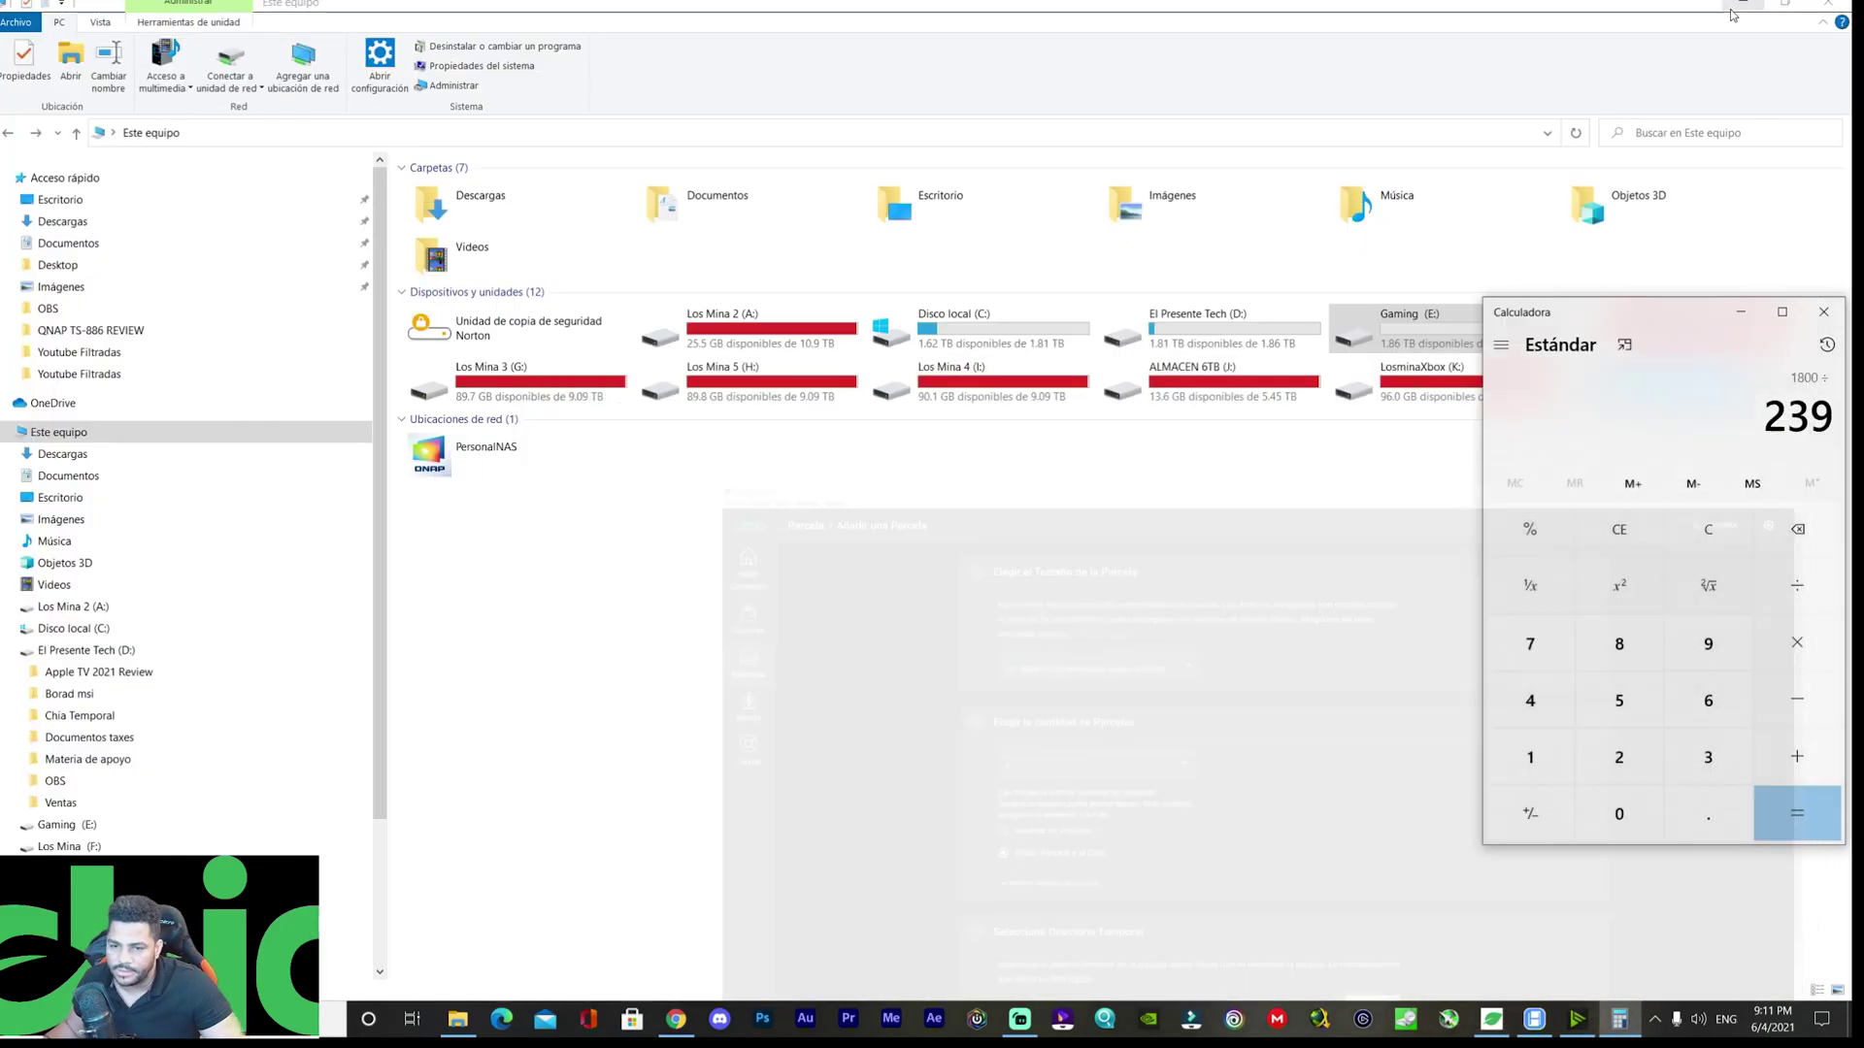
key(Return)
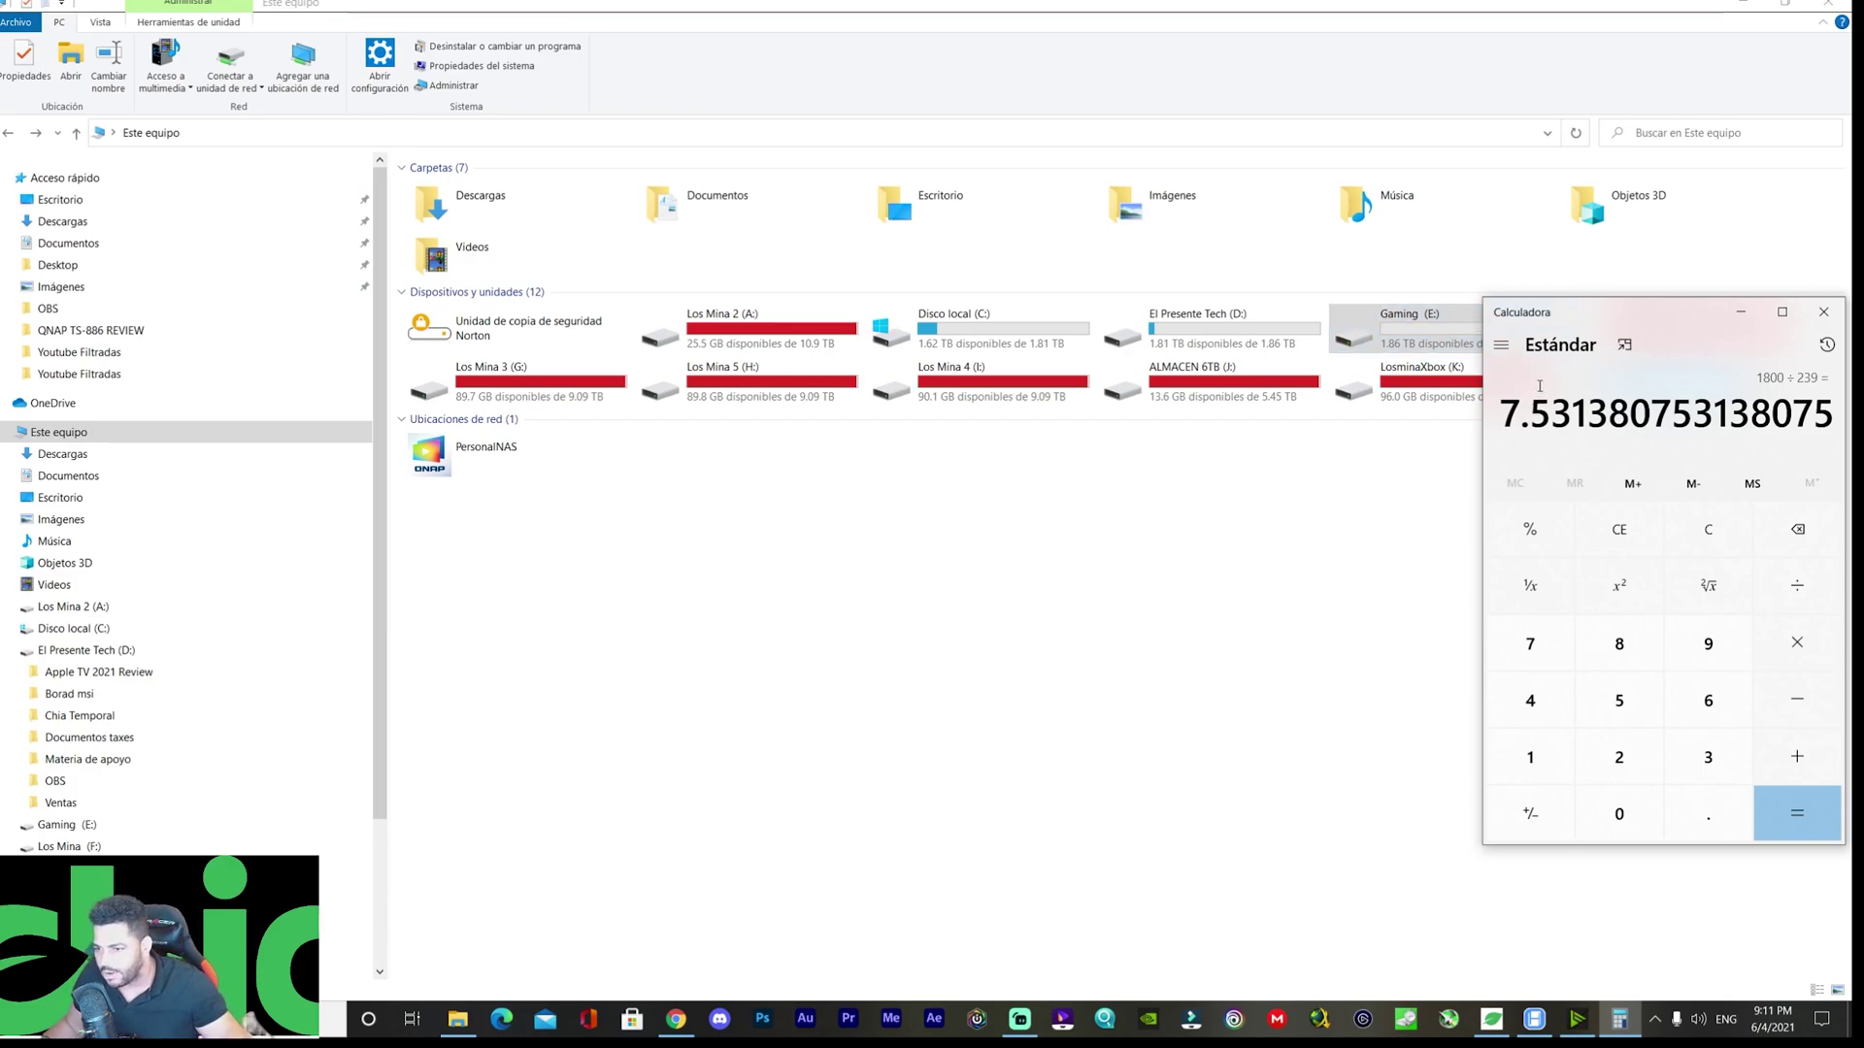
click(1740, 312)
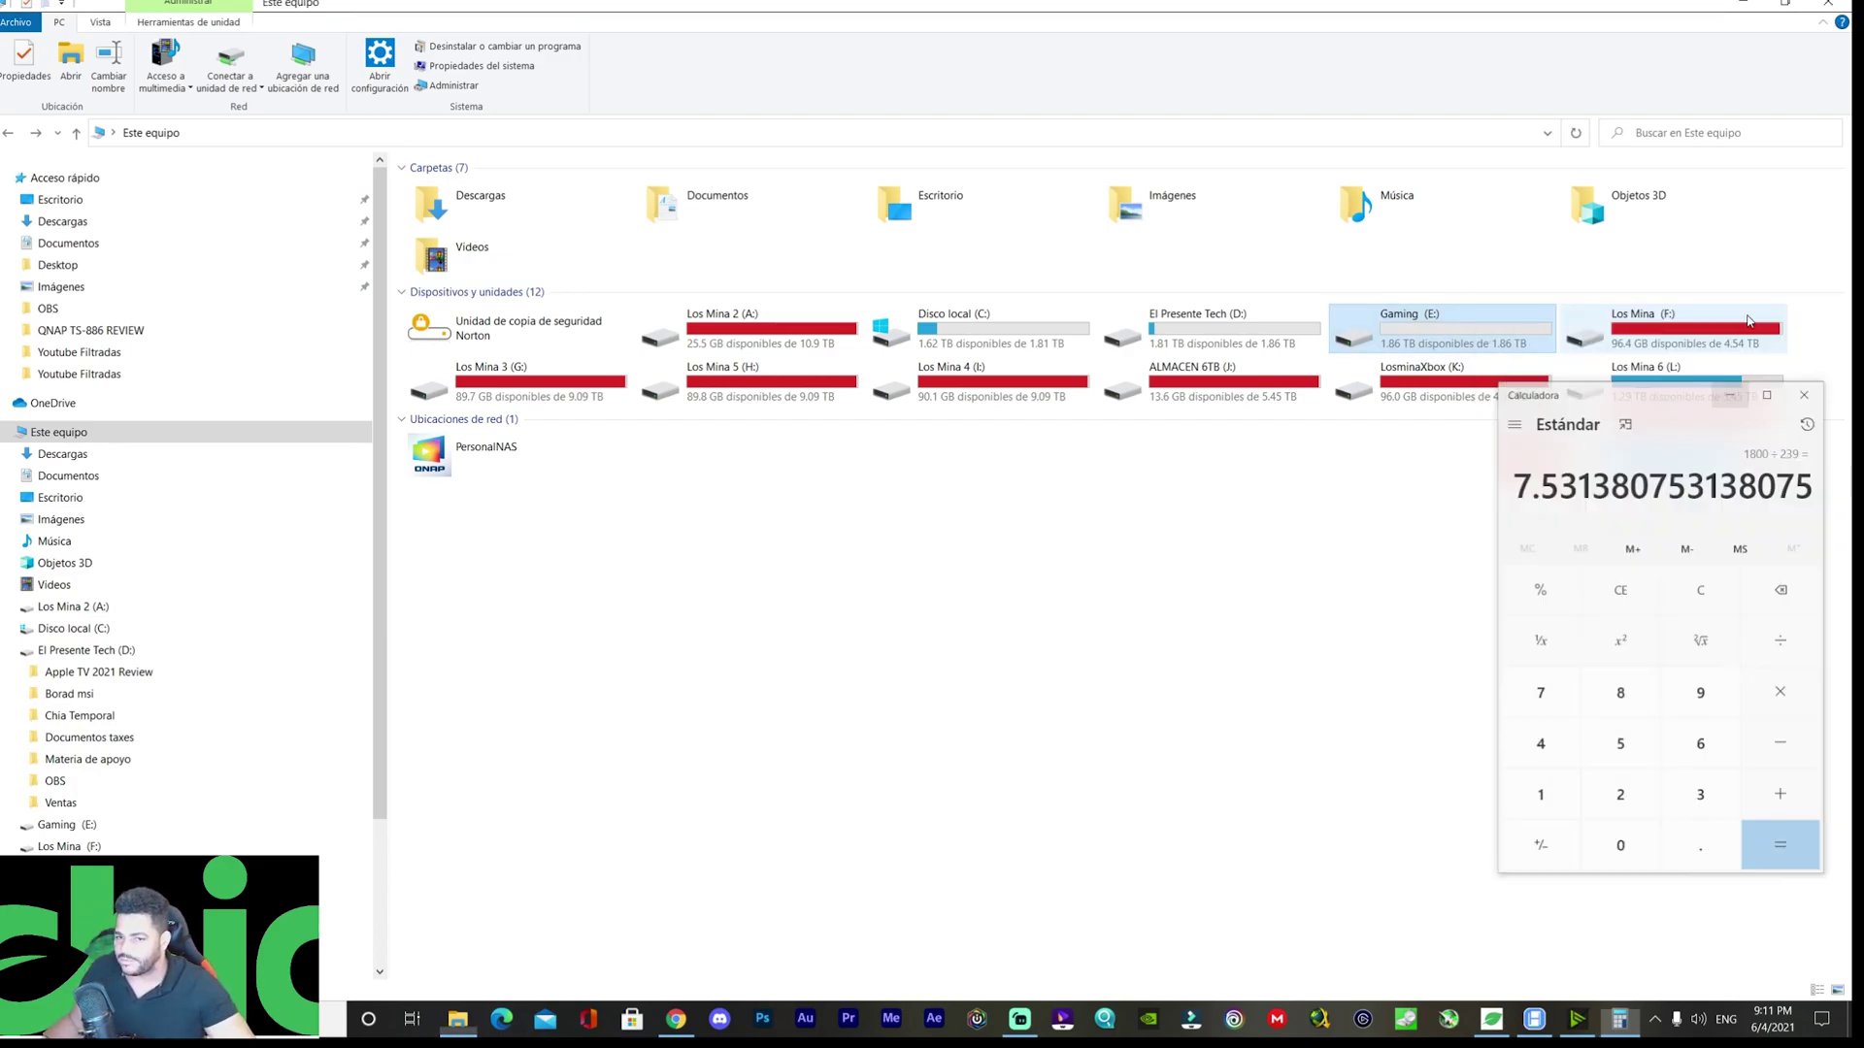
Switch to Chia Blockchain and set the 7 plots to be plotted in parallel.
click(1491, 1019)
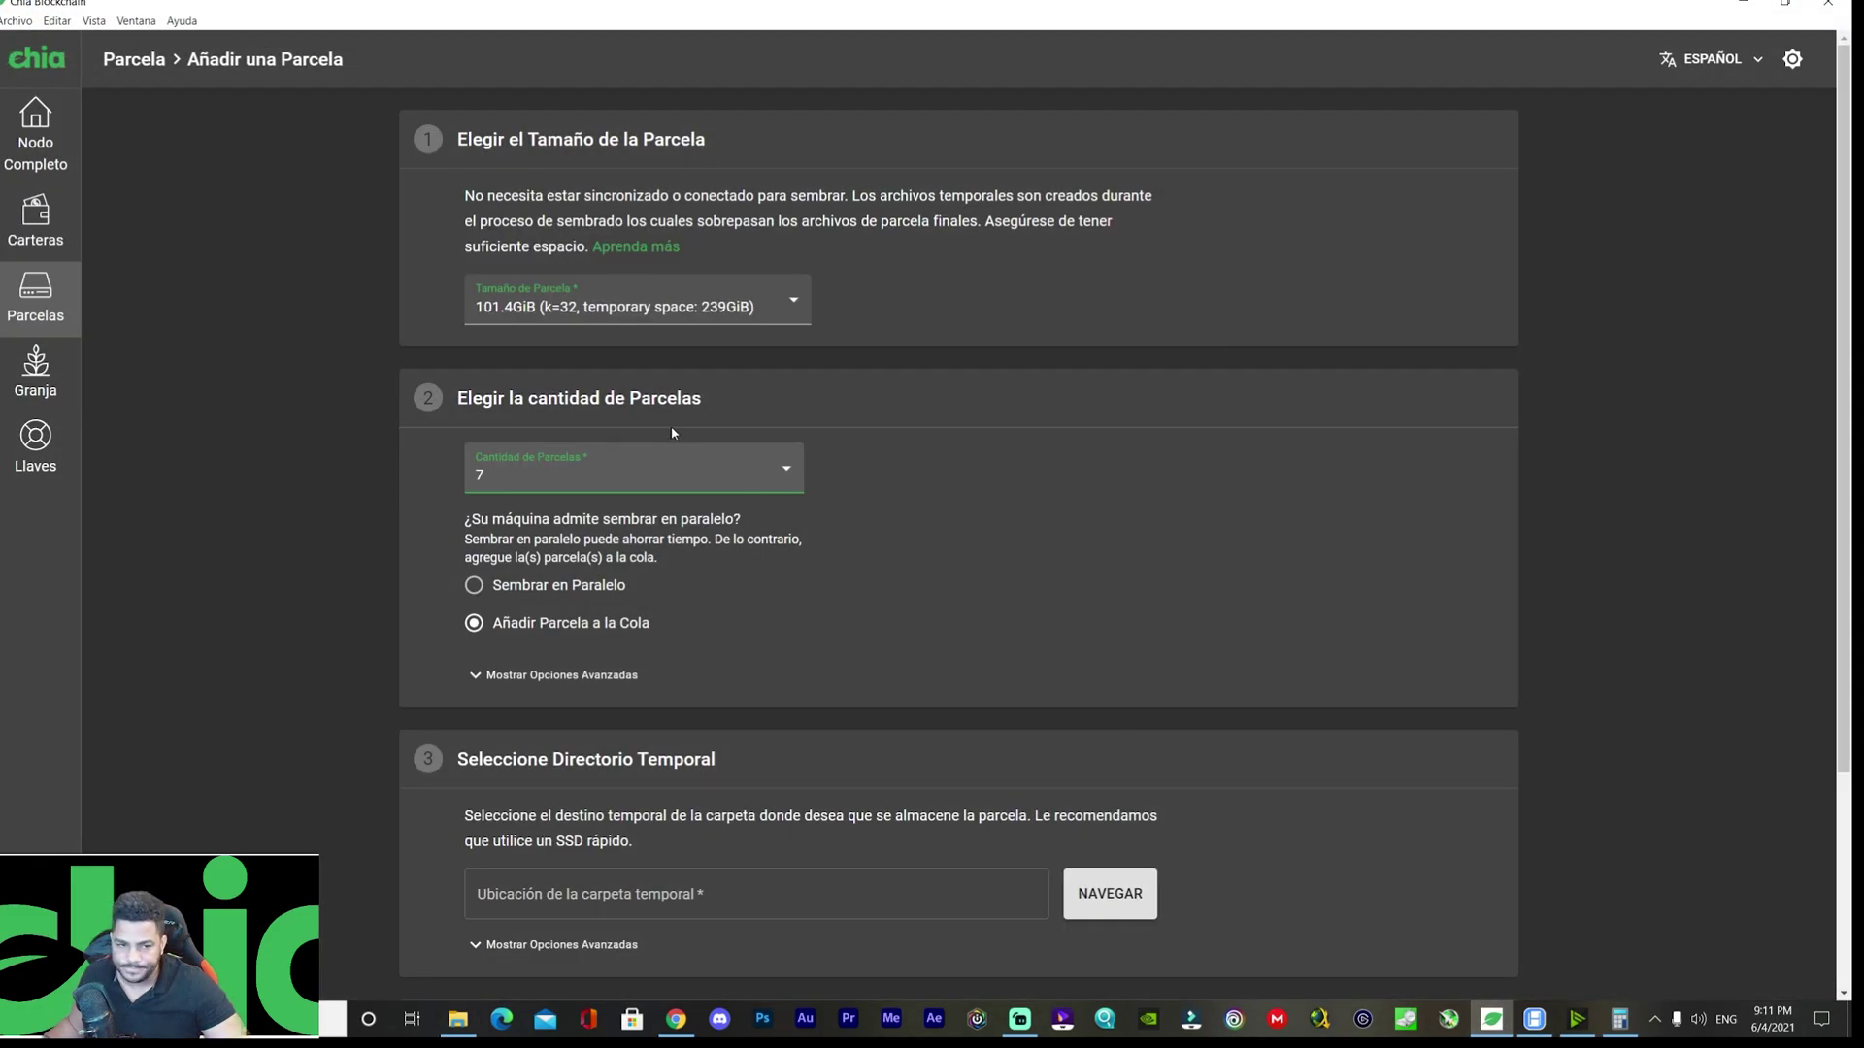
click(534, 468)
click(587, 471)
scroll(588, 472, down, 2)
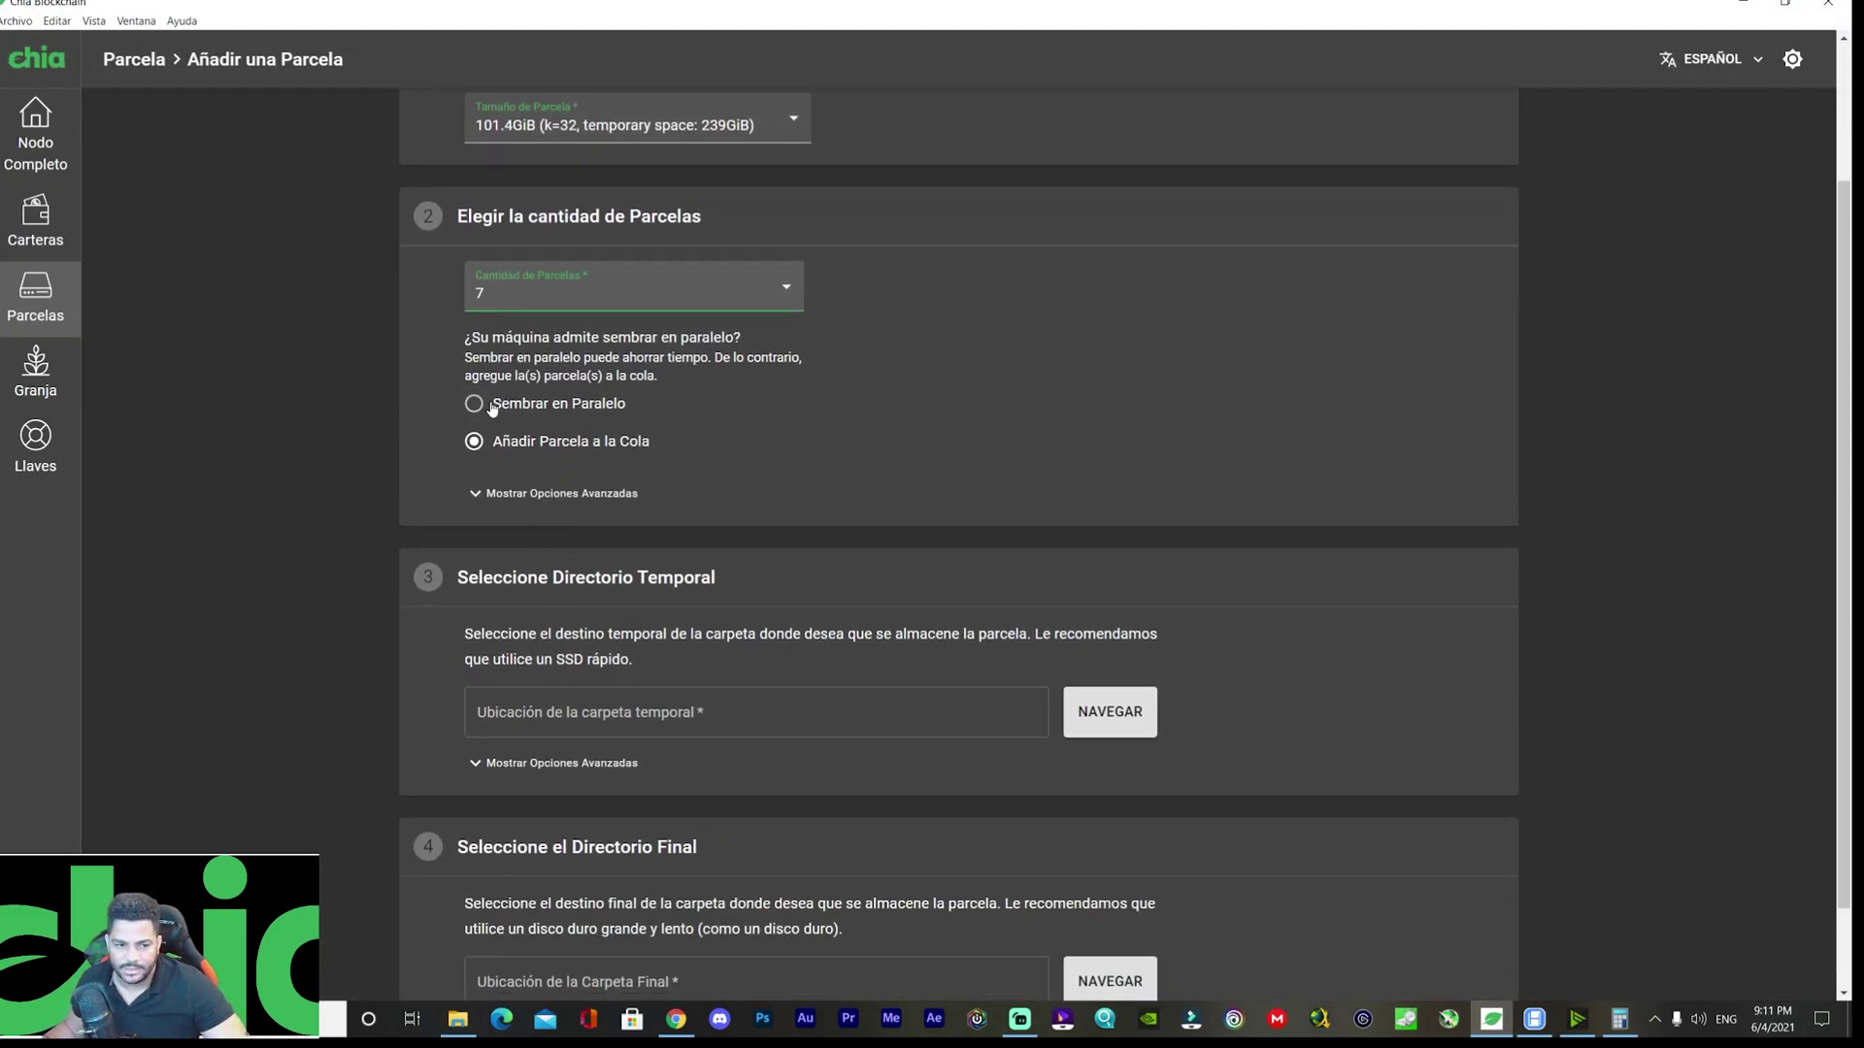
click(474, 403)
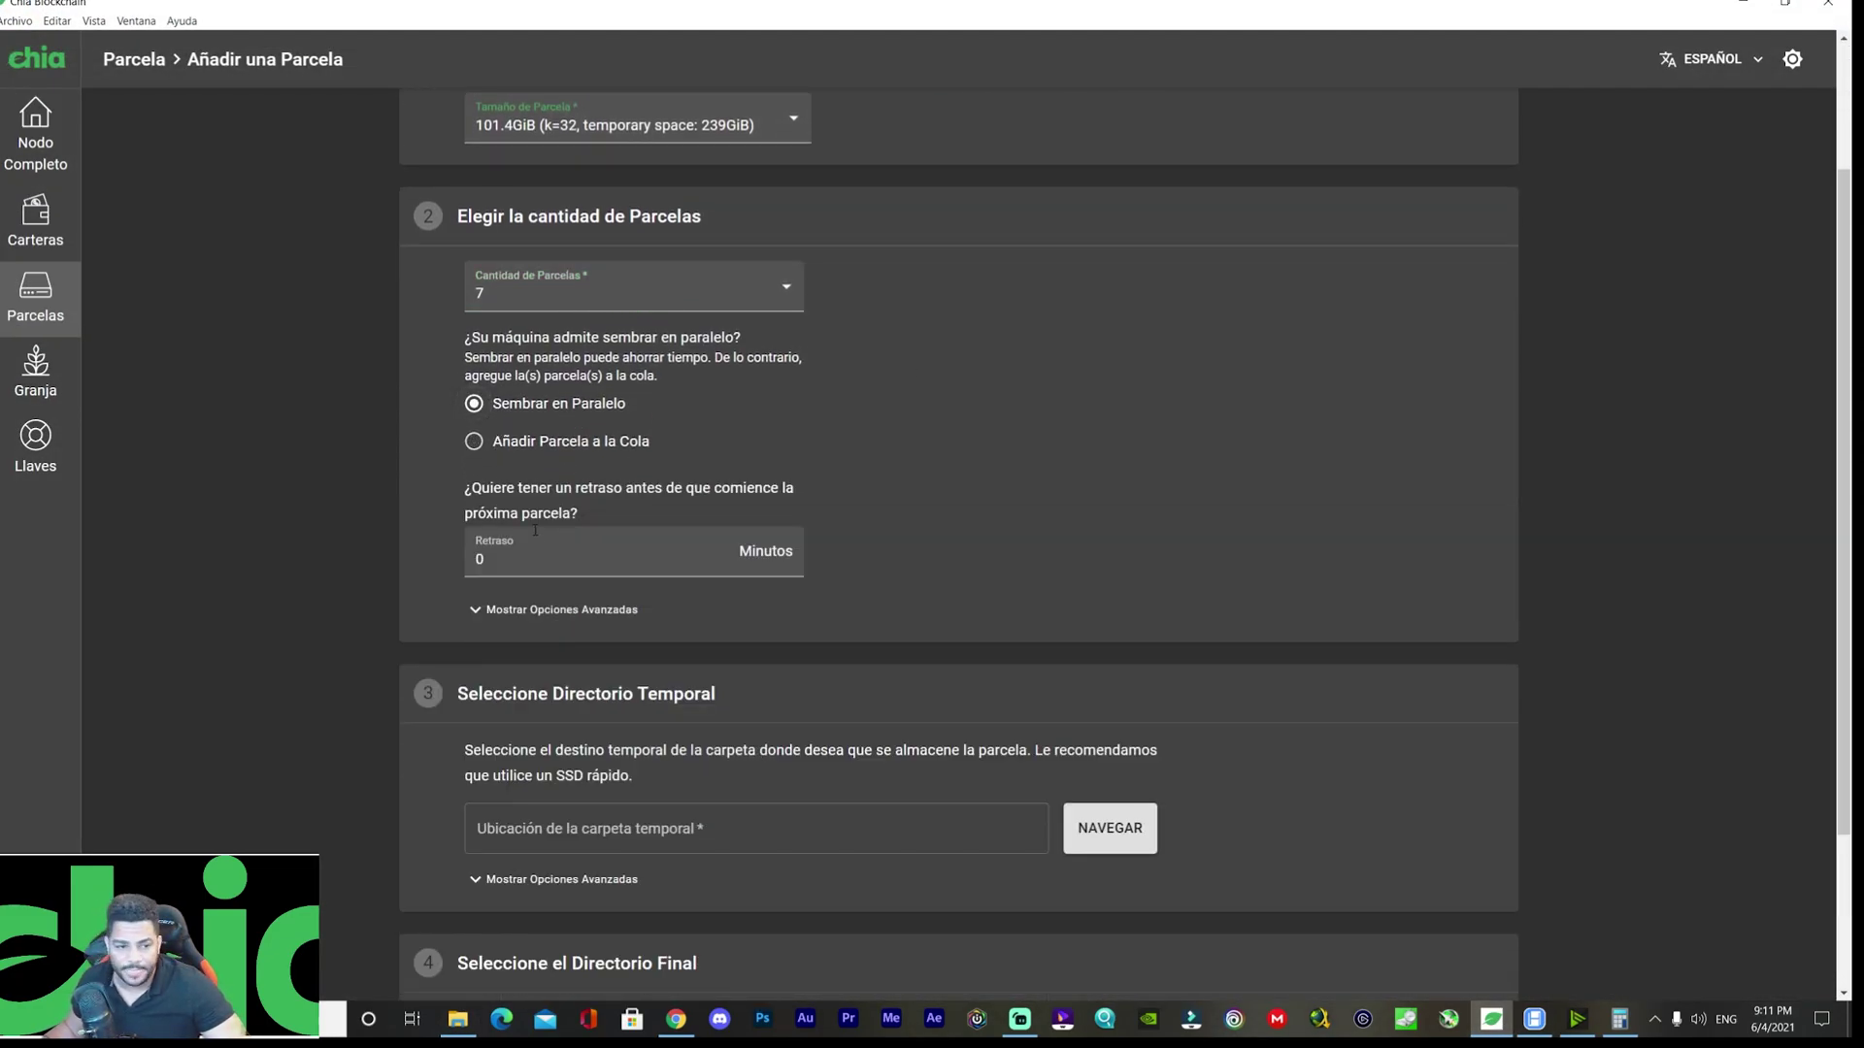
Show the advanced plotting options and set the number of threads to 3.
click(564, 609)
scroll(823, 583, down, 2)
scroll(823, 582, down, 1)
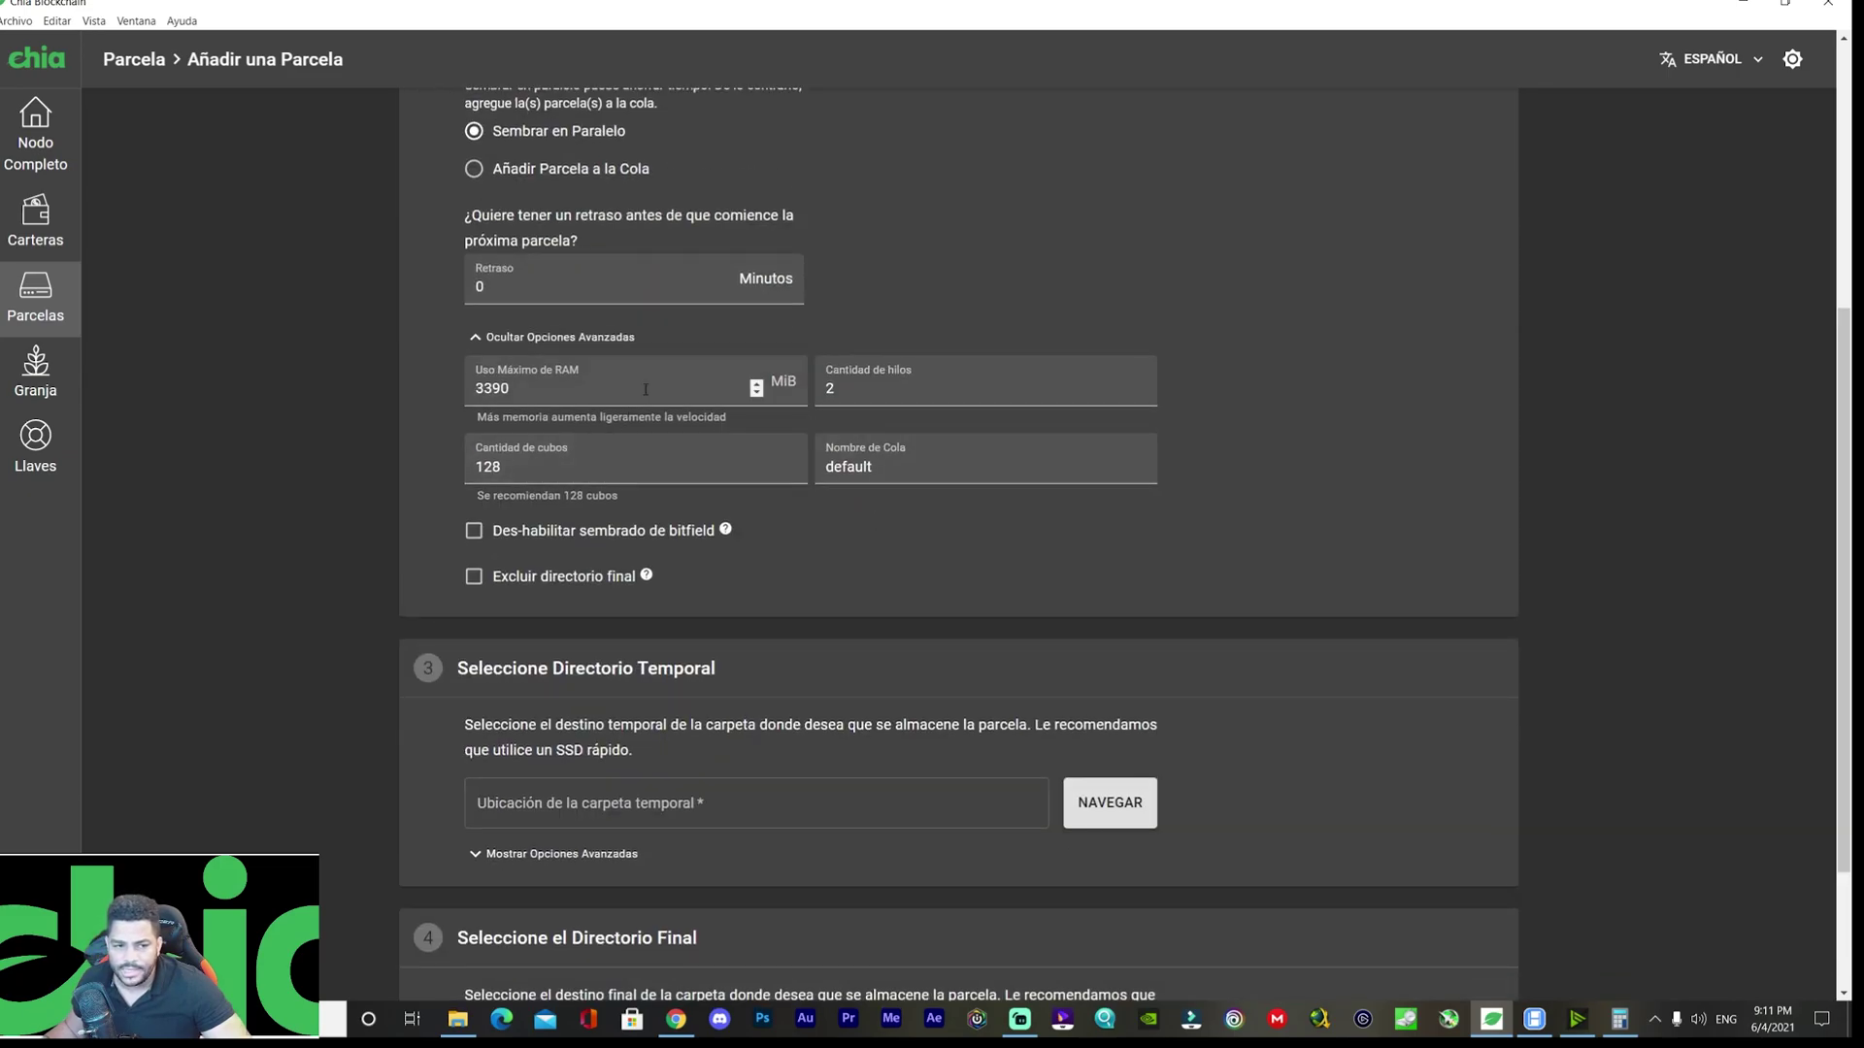
scroll(703, 378, up, 1)
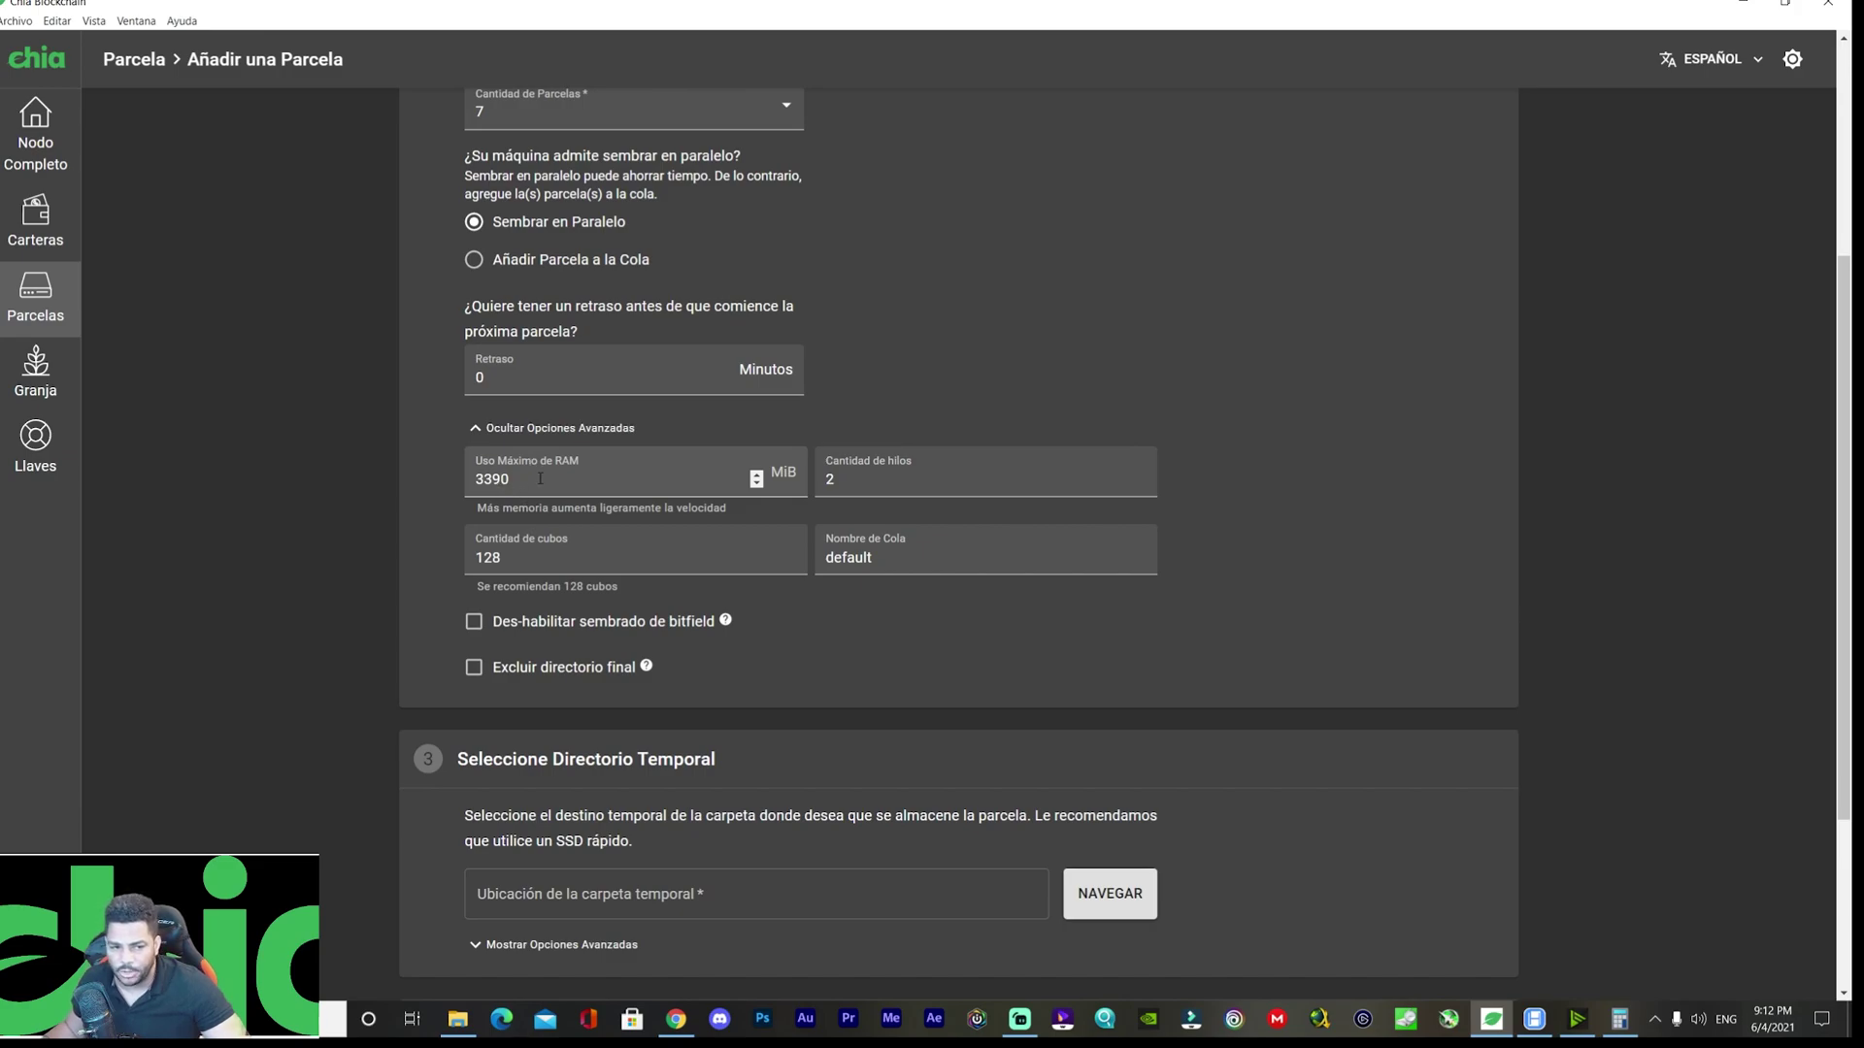
click(510, 479)
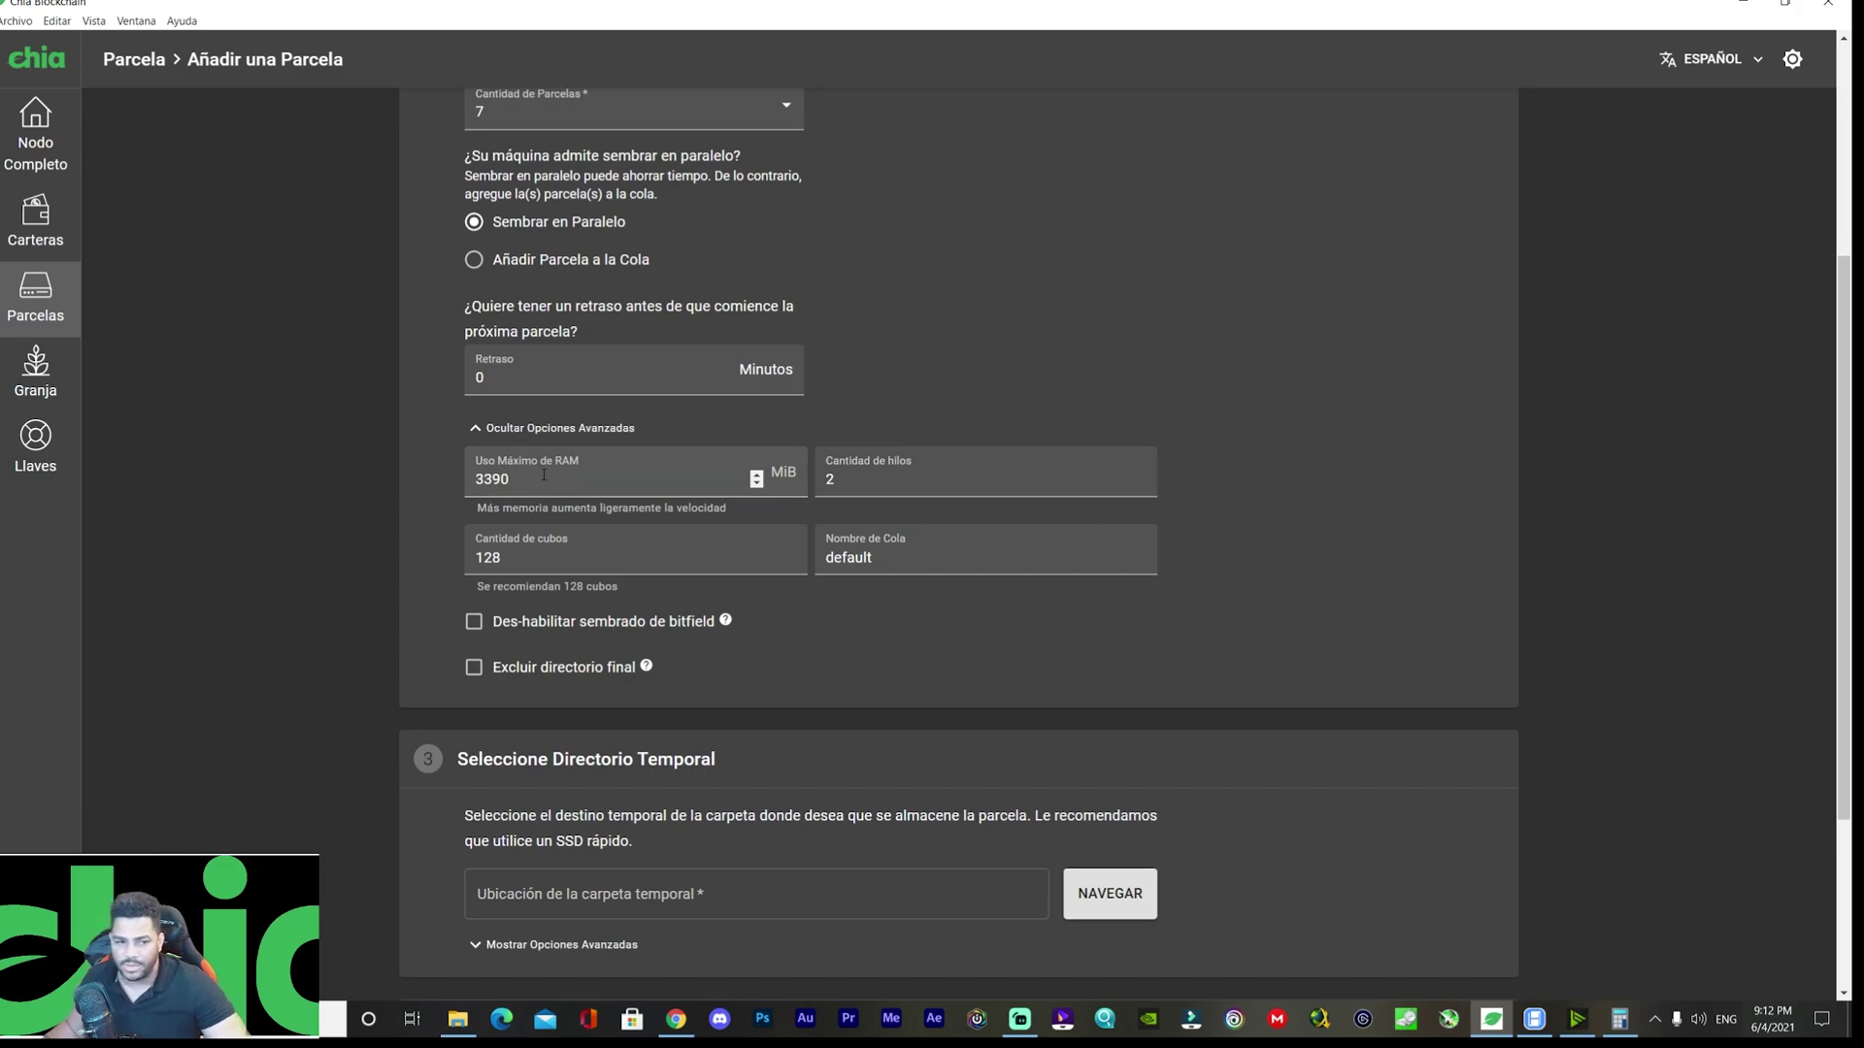
key(Tab)
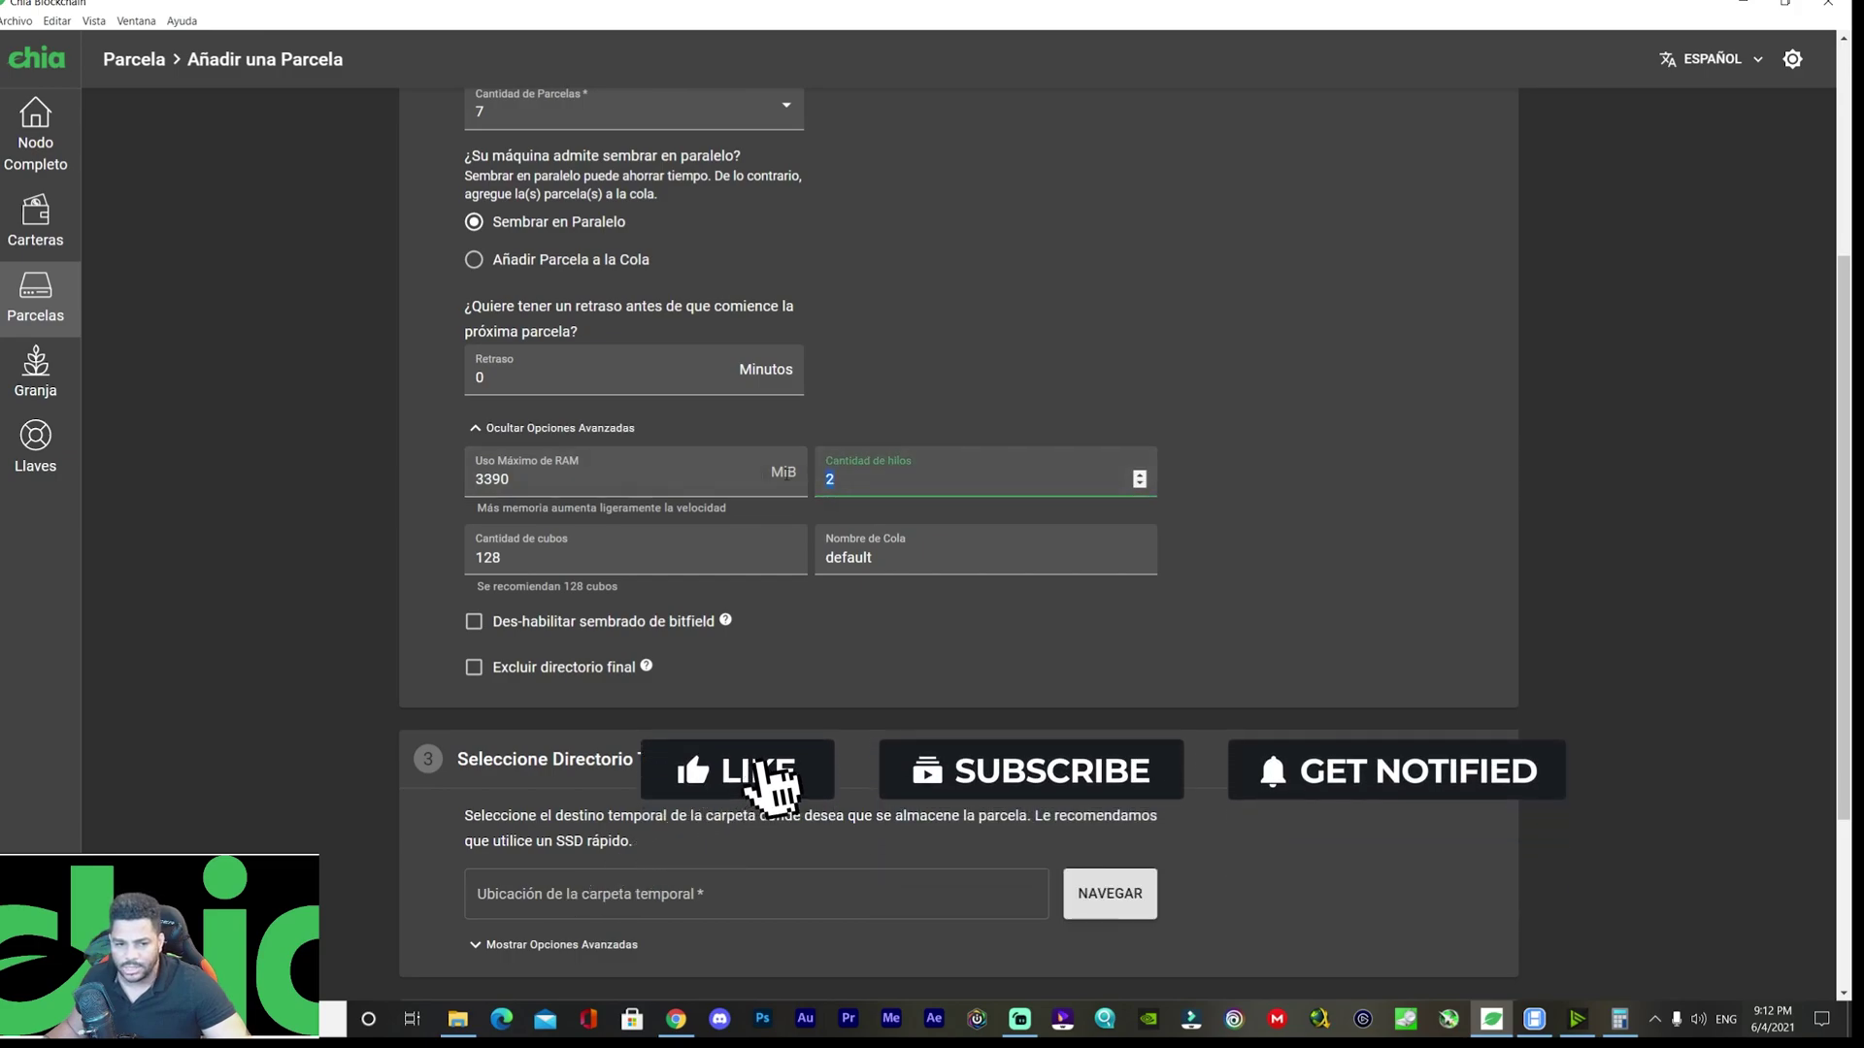
text(3)
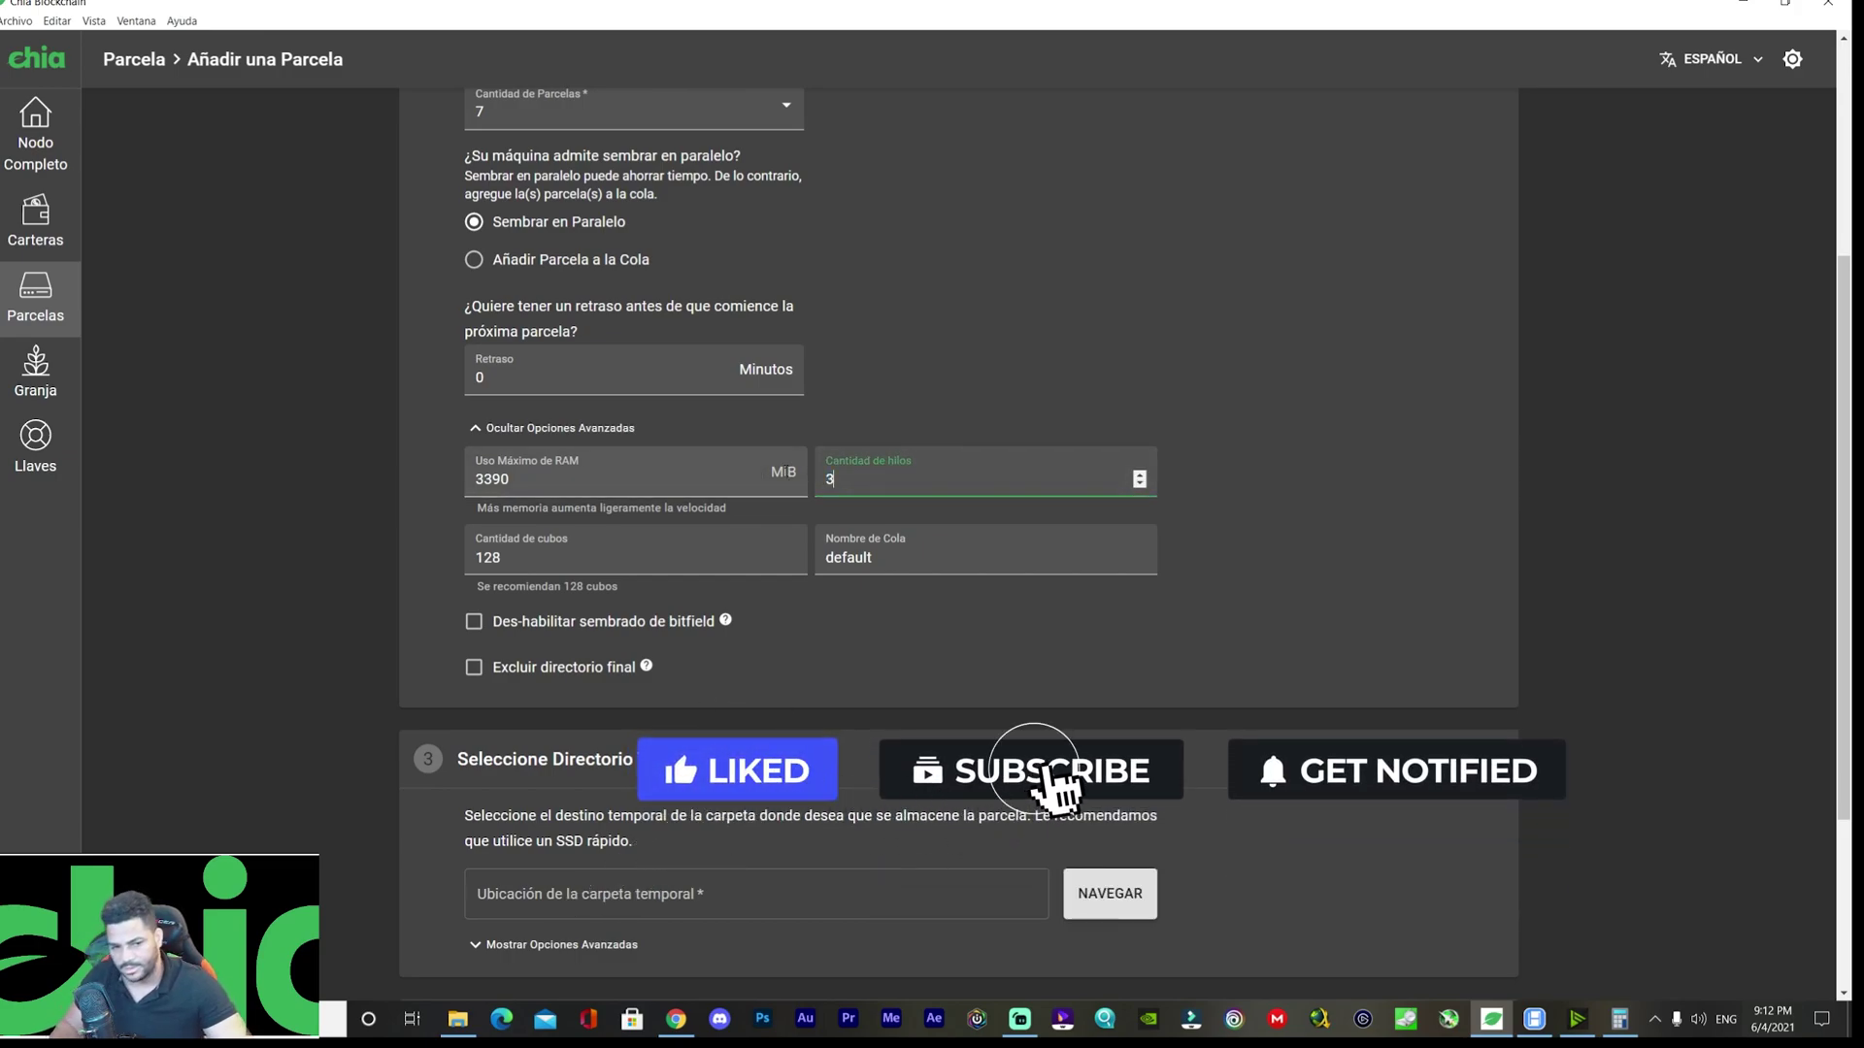
Multiply 7 plots by 3 threads in Calculator and return to the plot form.
click(1621, 1015)
key(Escape)
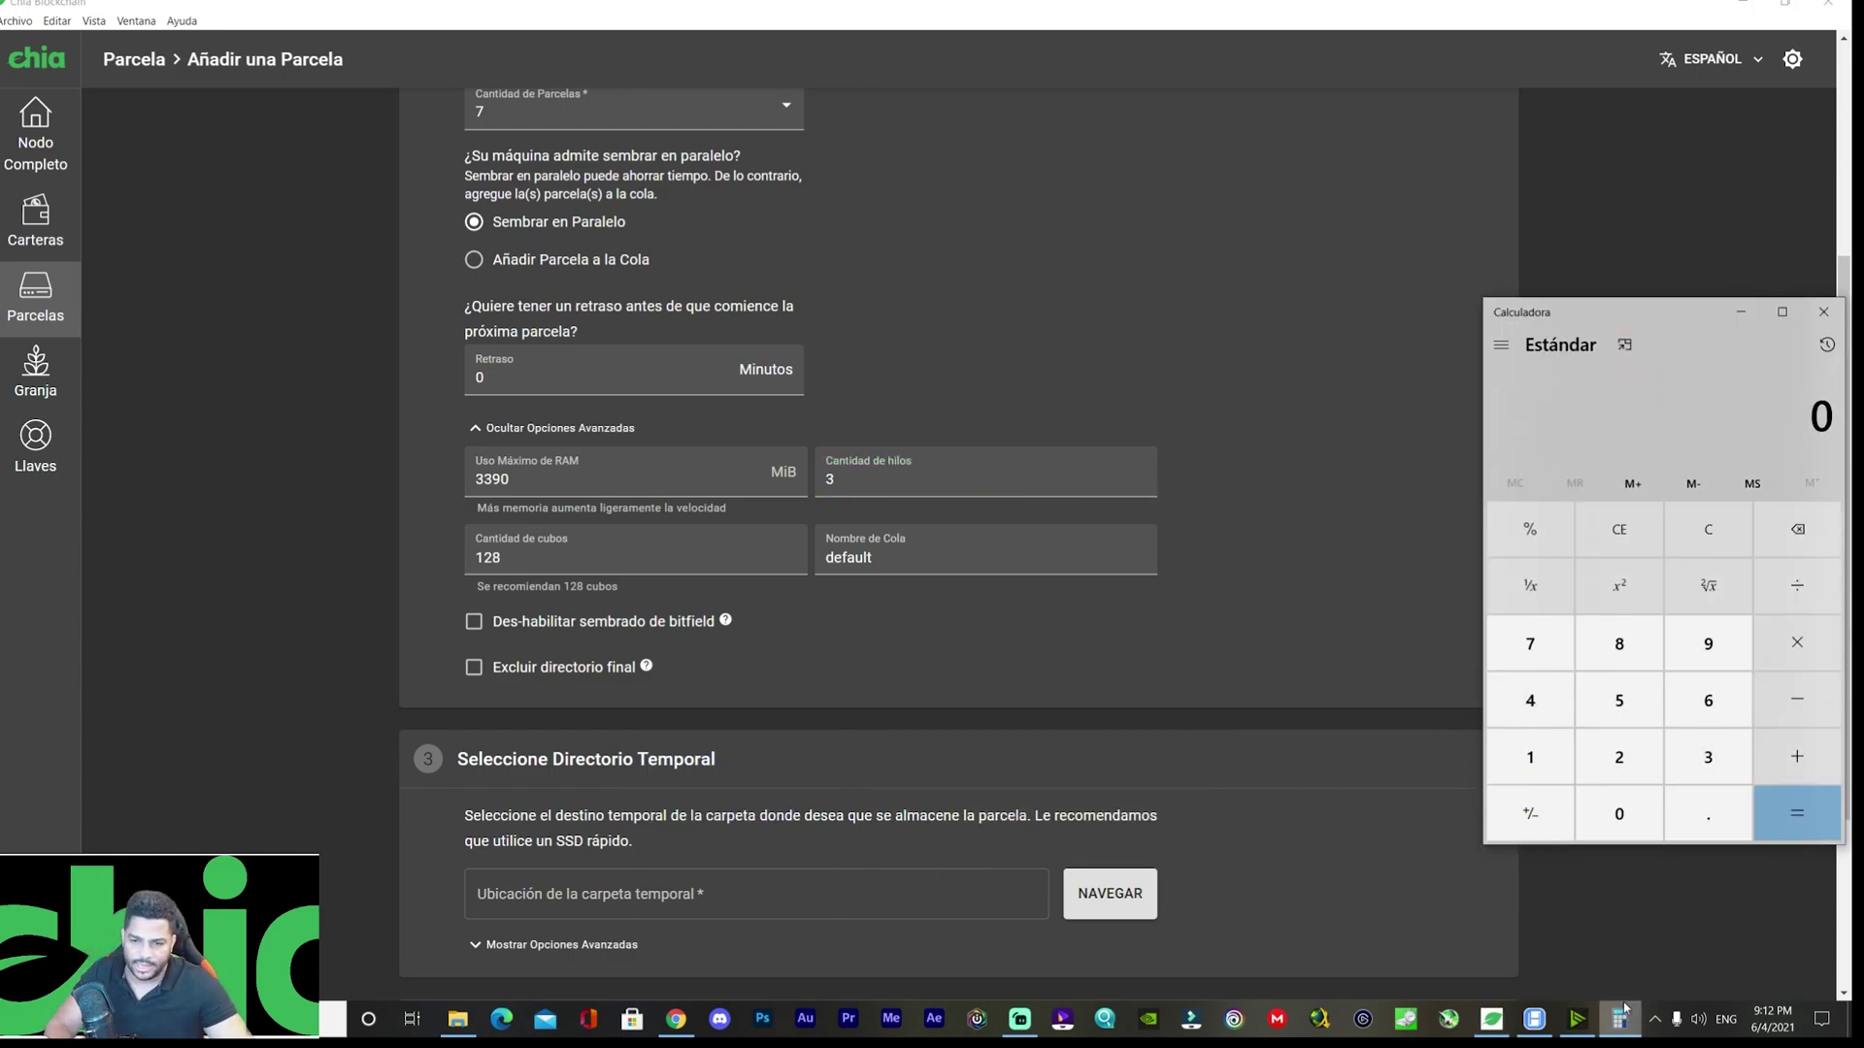
text(7)
text(*3)
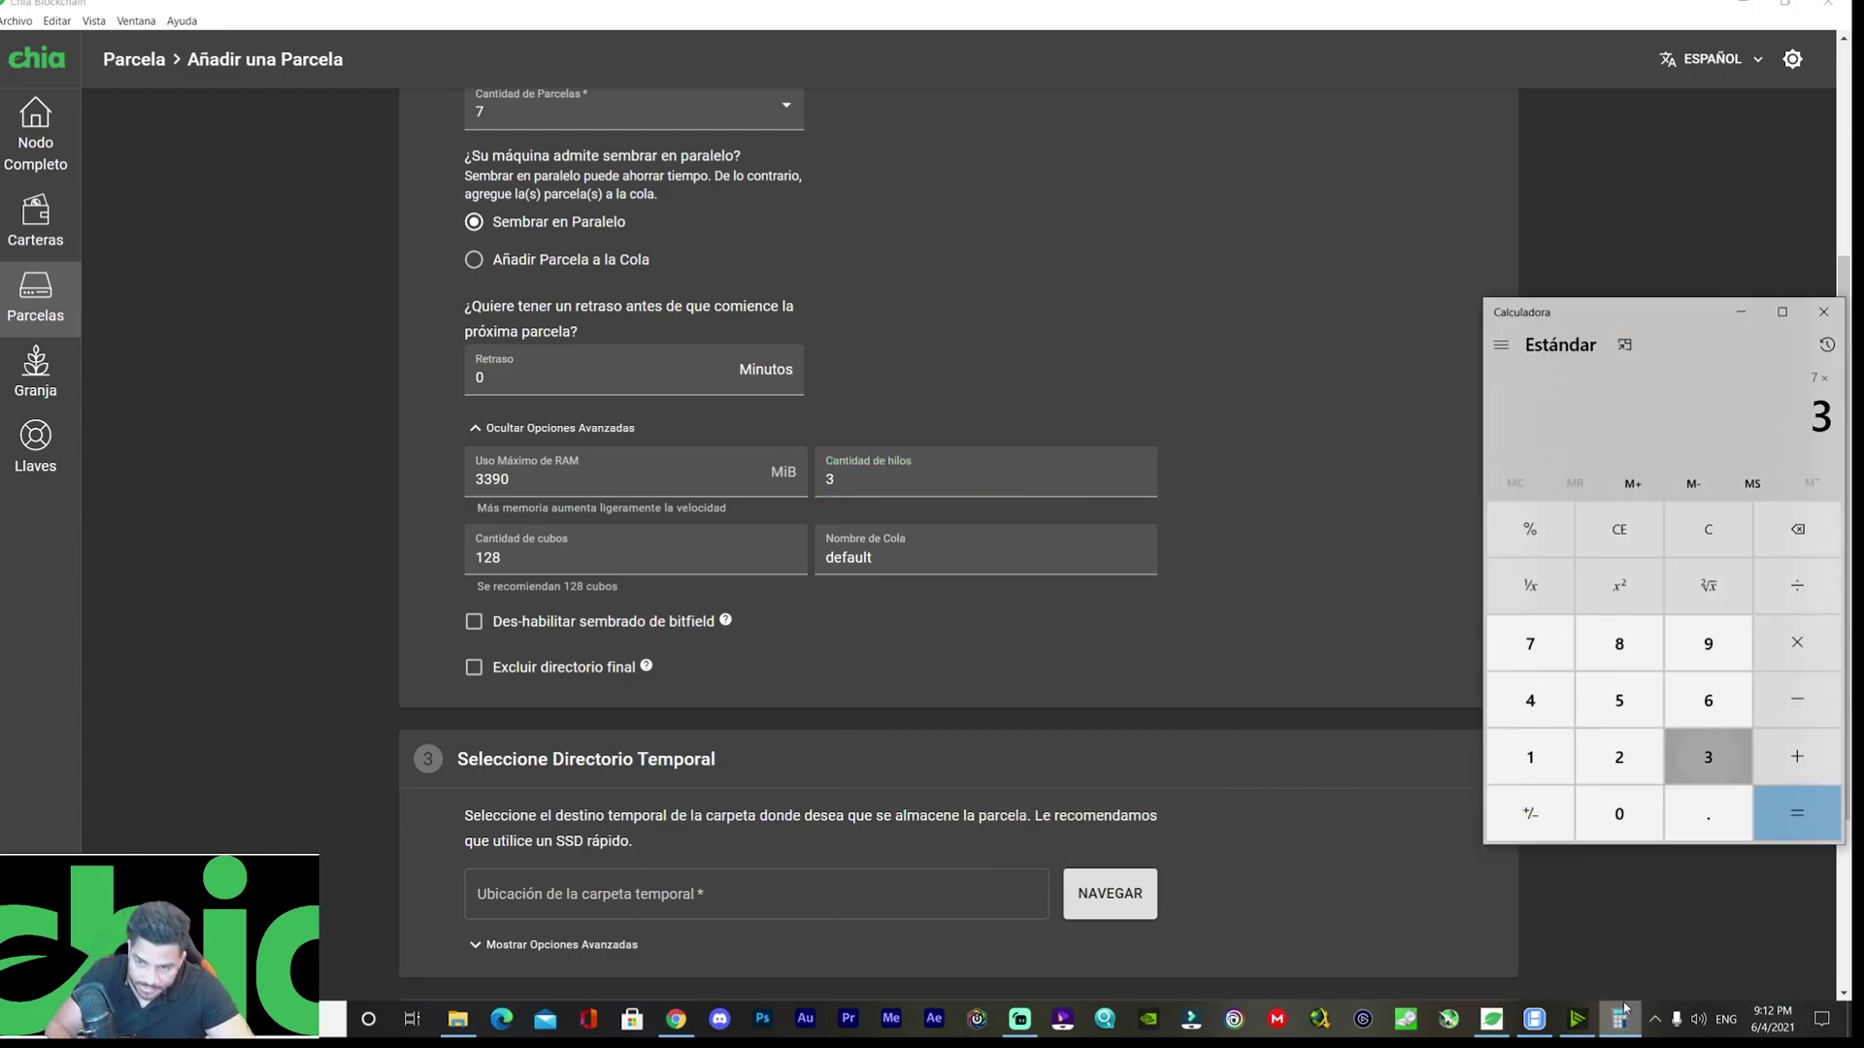
key(Return)
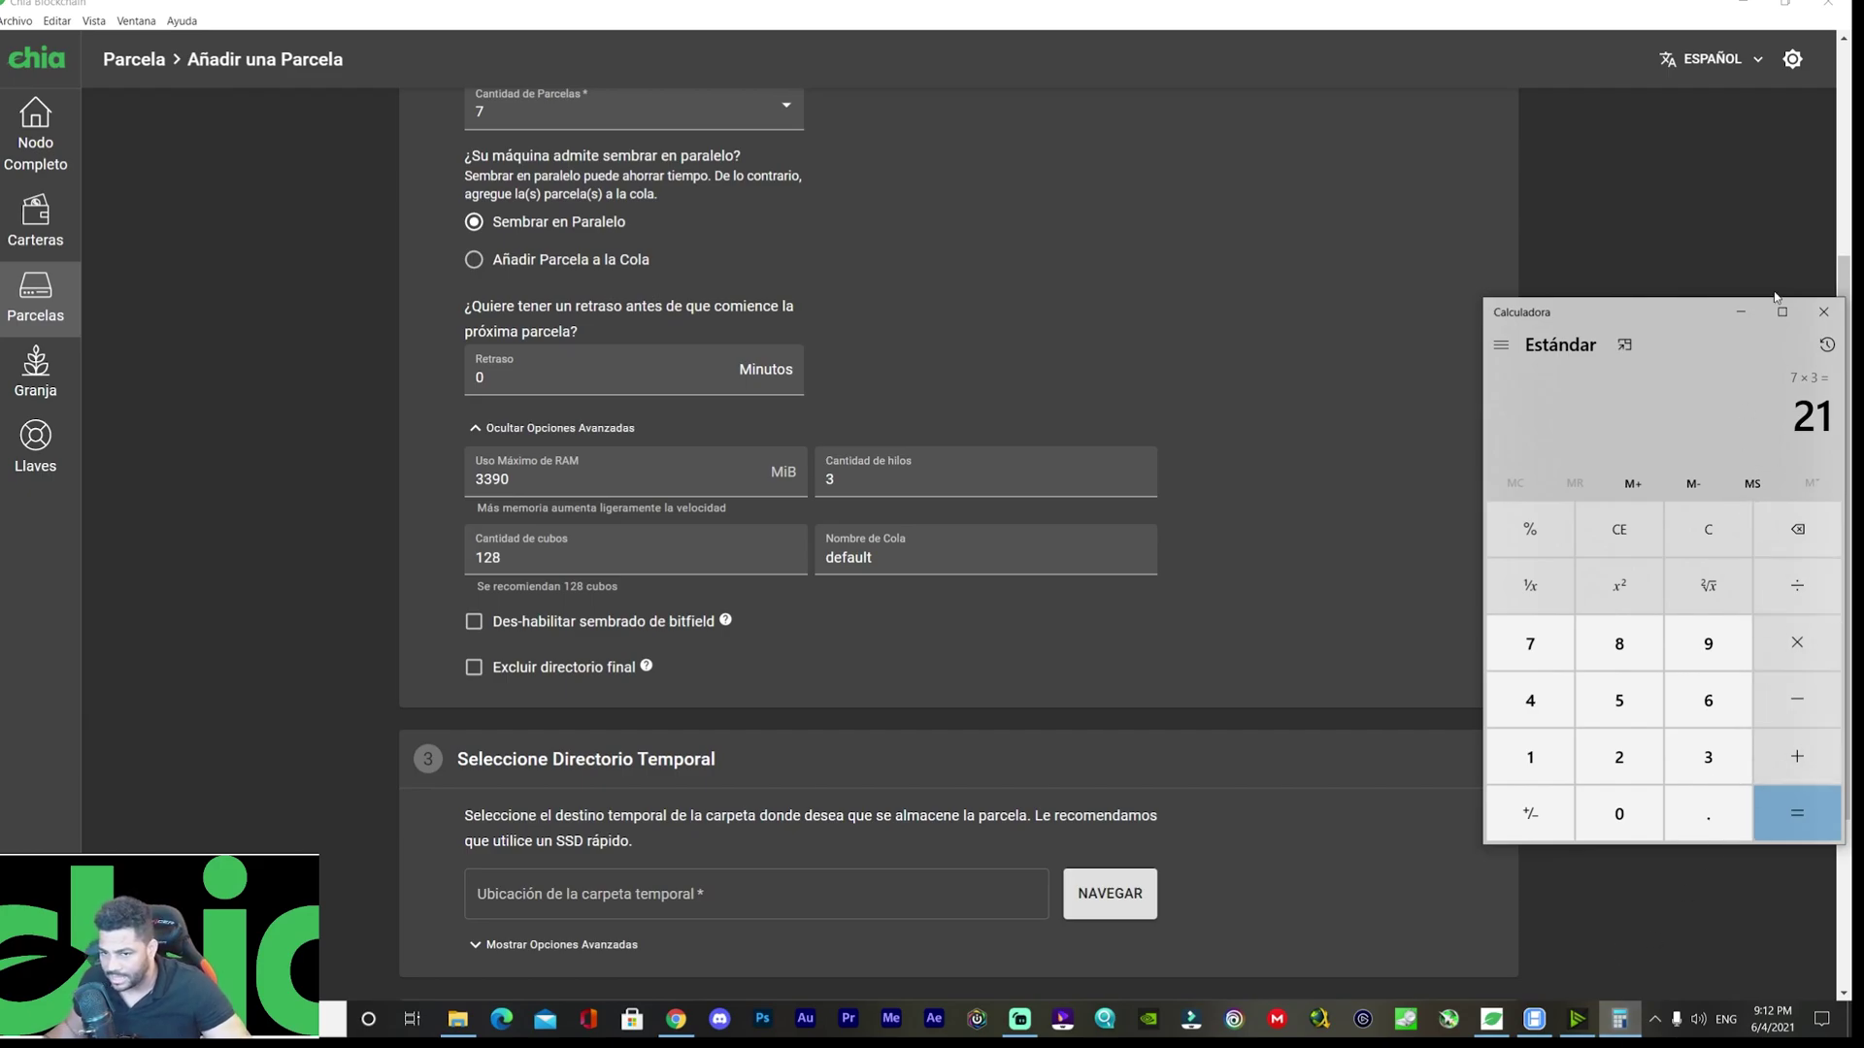
click(1741, 312)
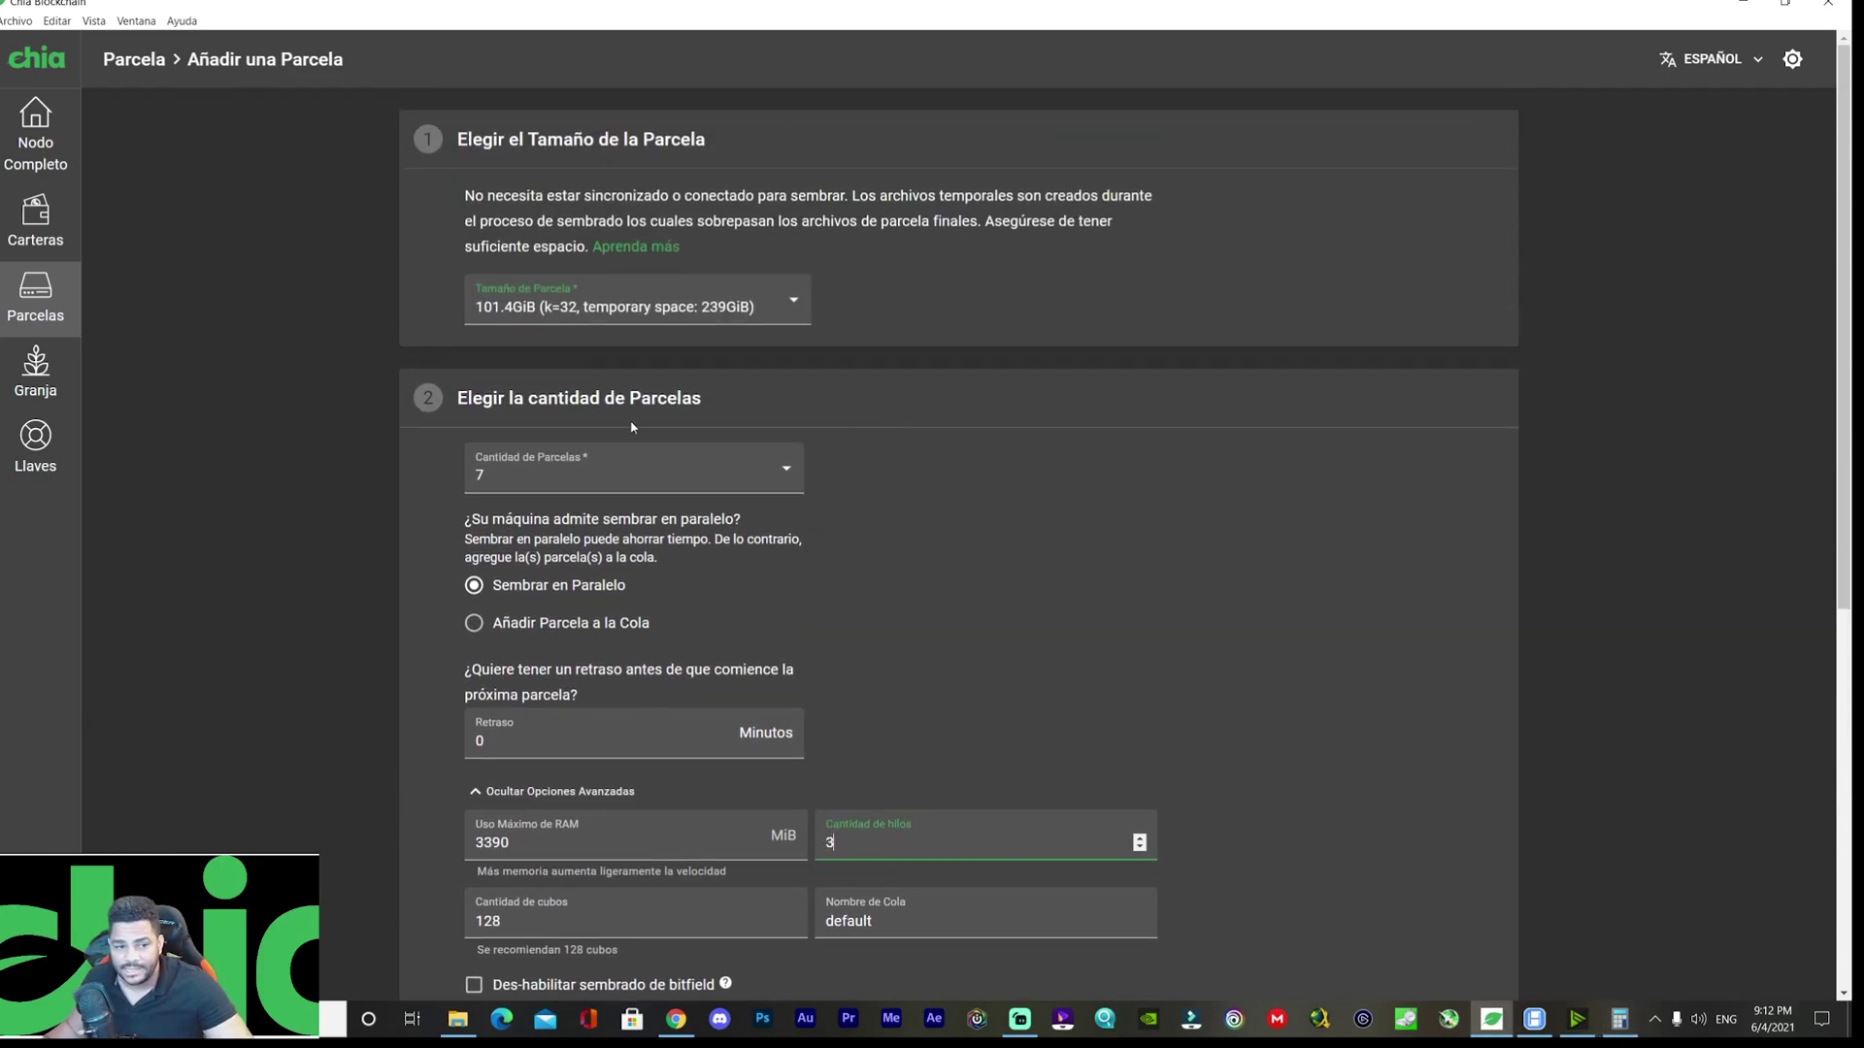
Select the Gaming (E:) drive as the temporary directory for the plots.
scroll(676, 435, down, 3)
scroll(568, 688, down, 3)
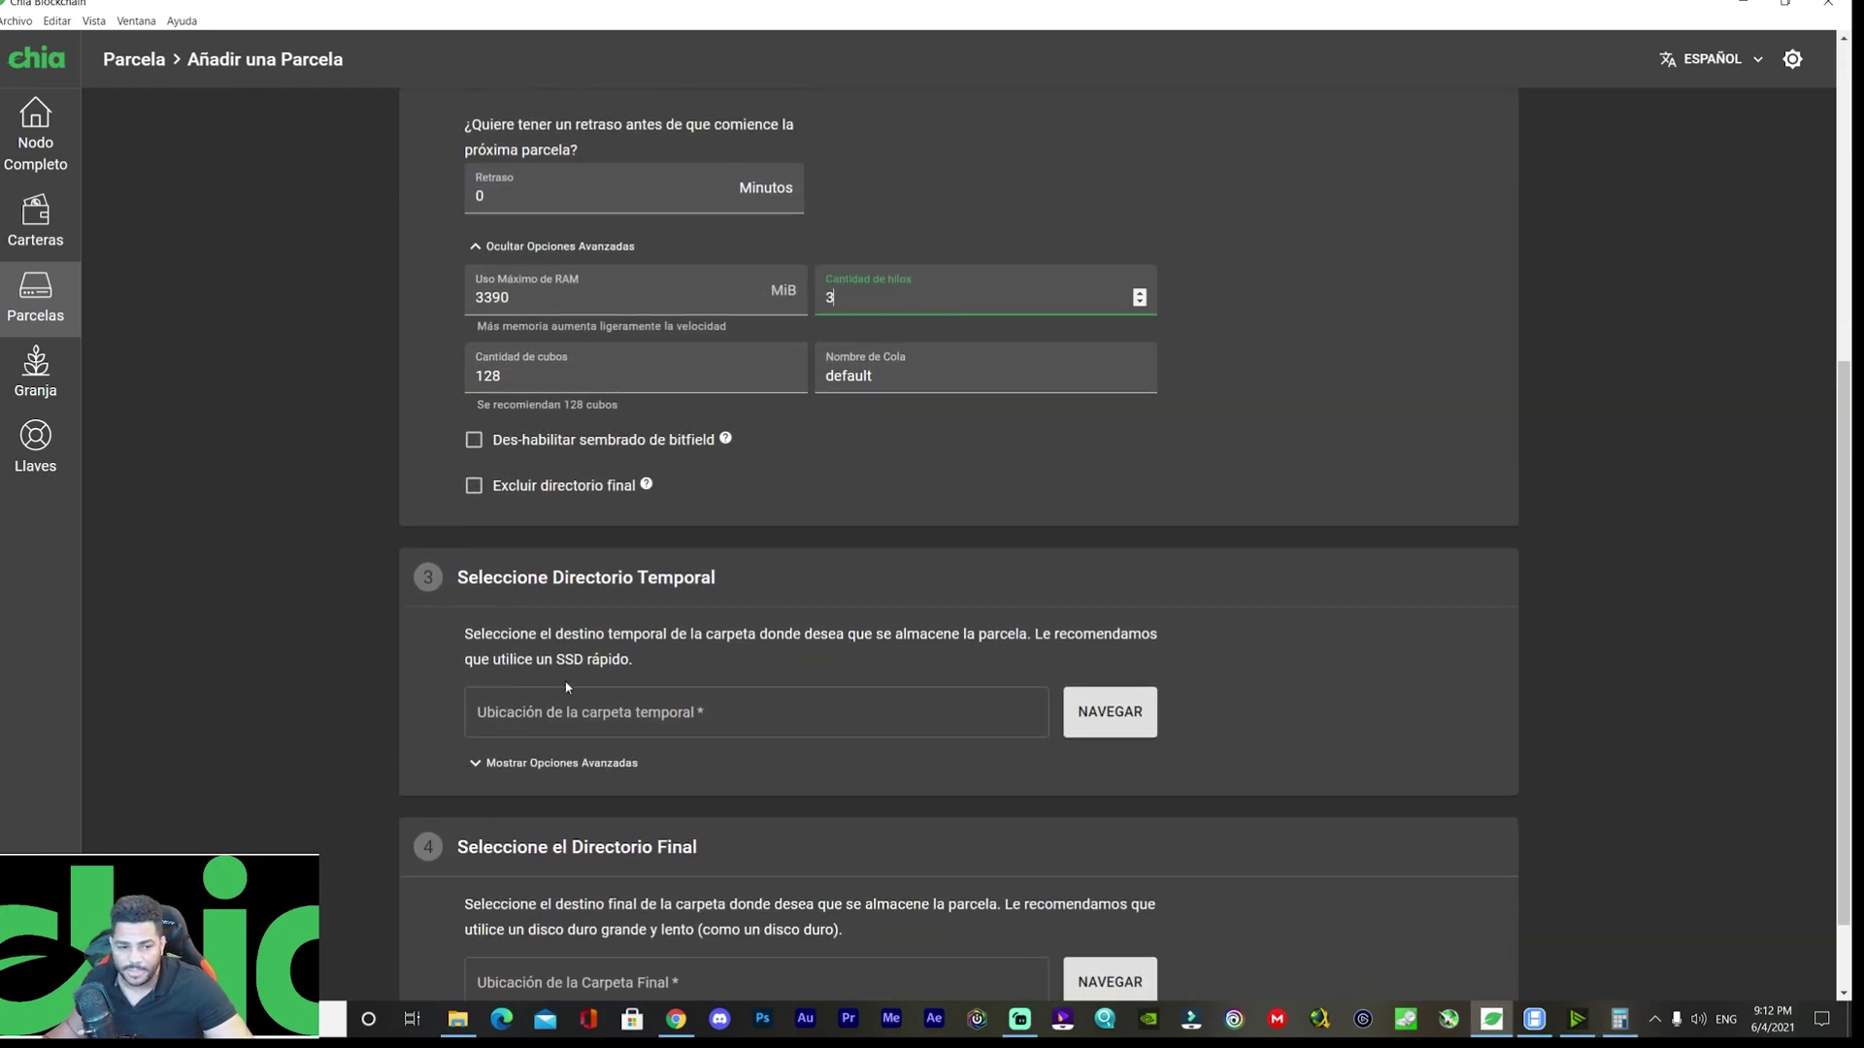
click(1088, 728)
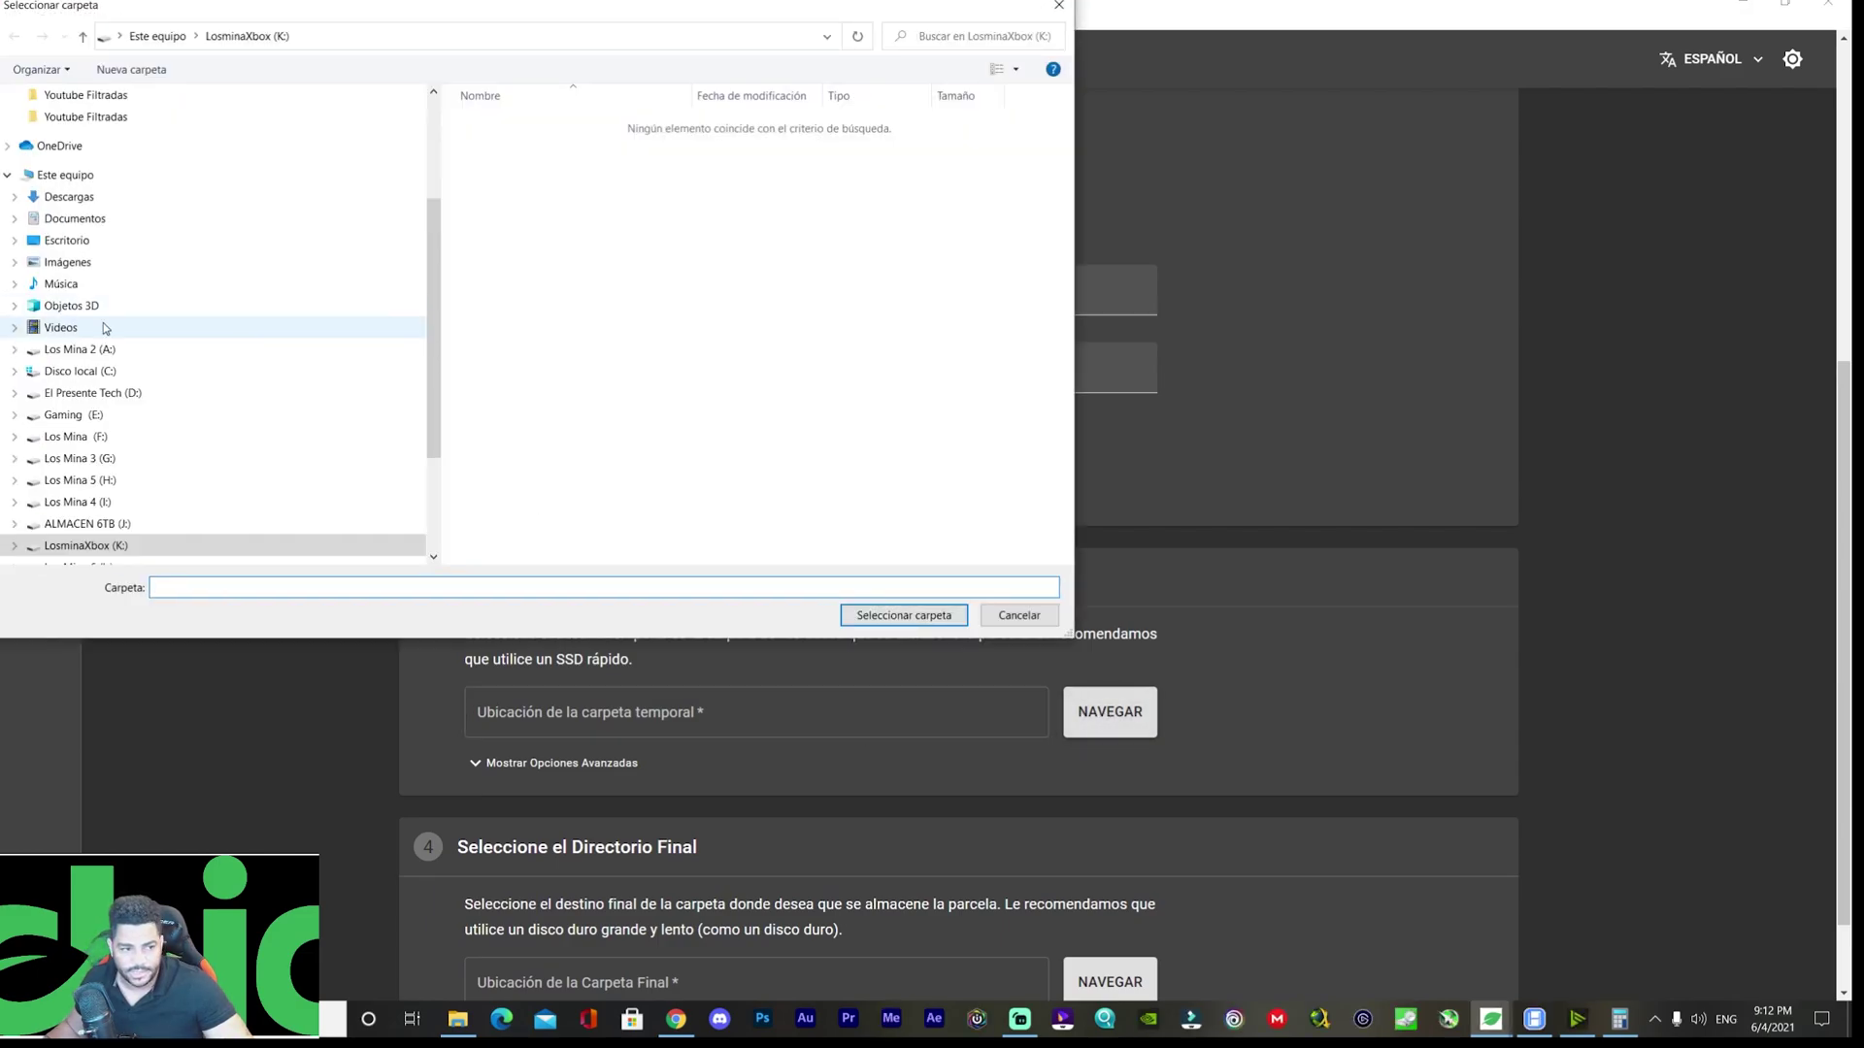
scroll(98, 291, up, 1)
click(68, 220)
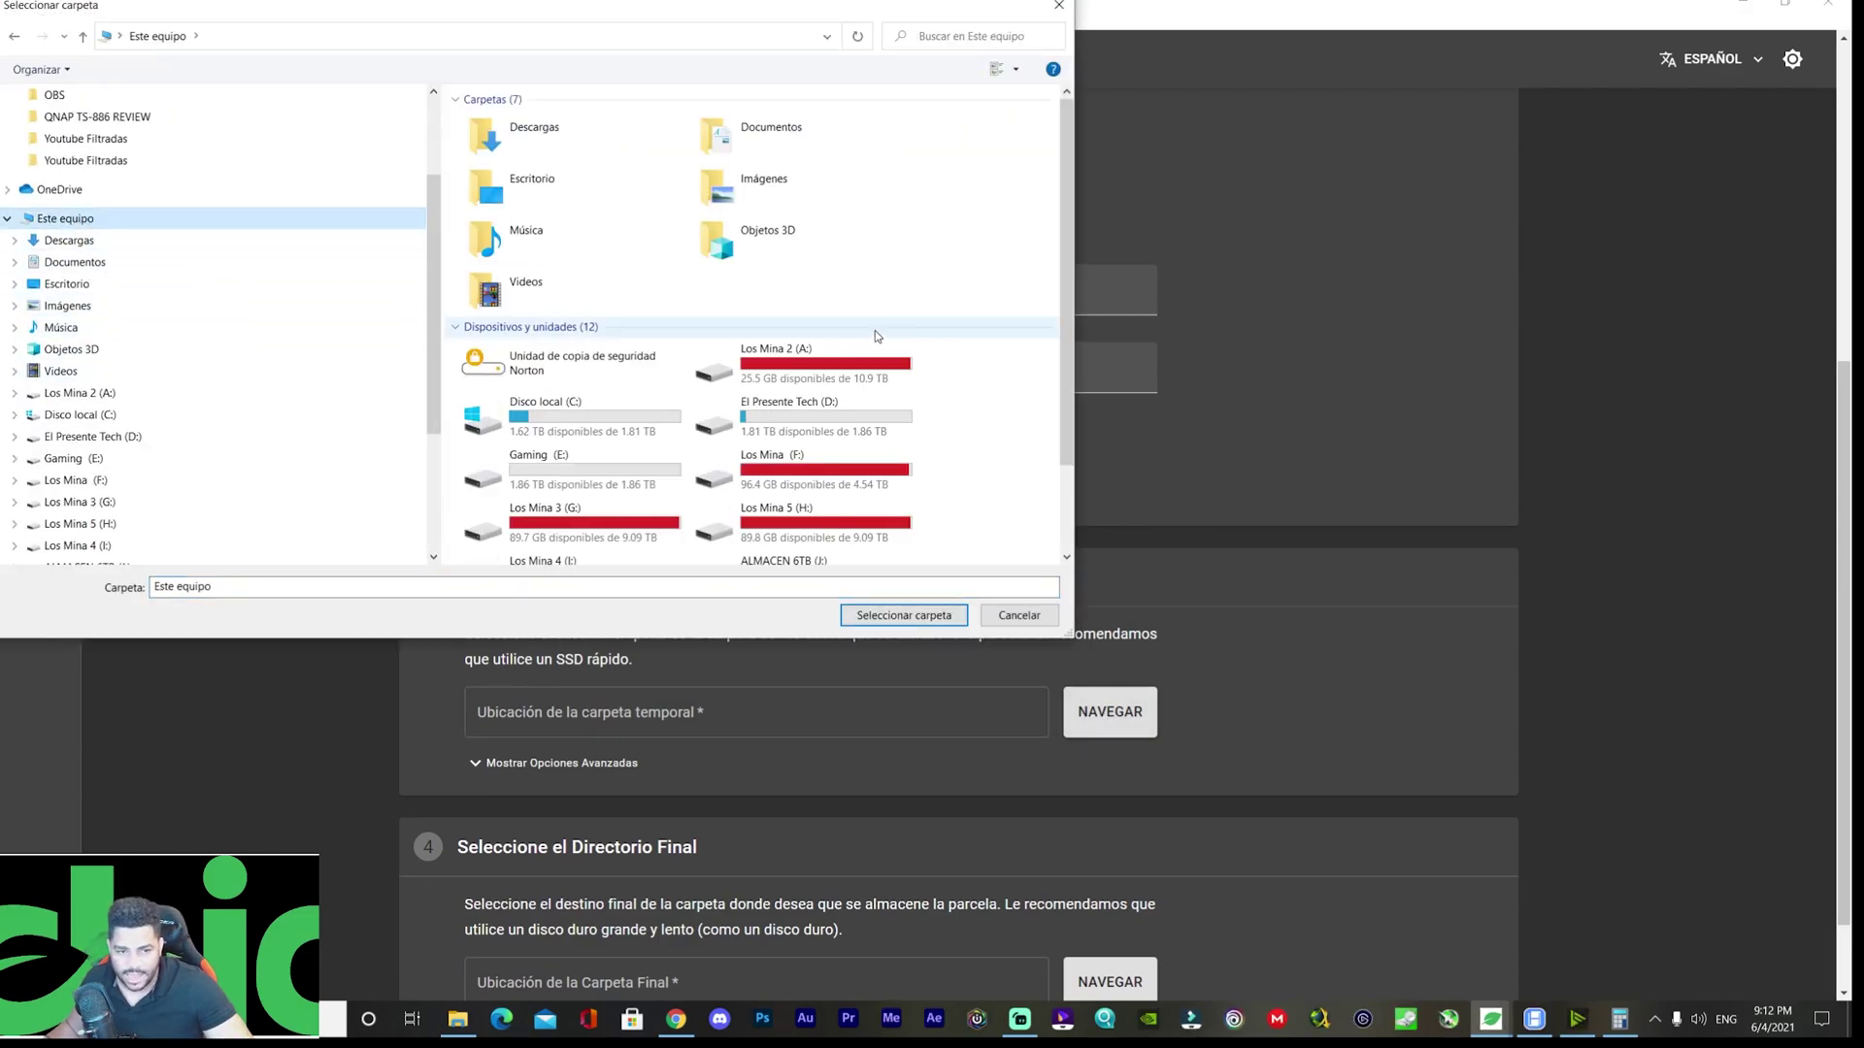
scroll(877, 335, down, 2)
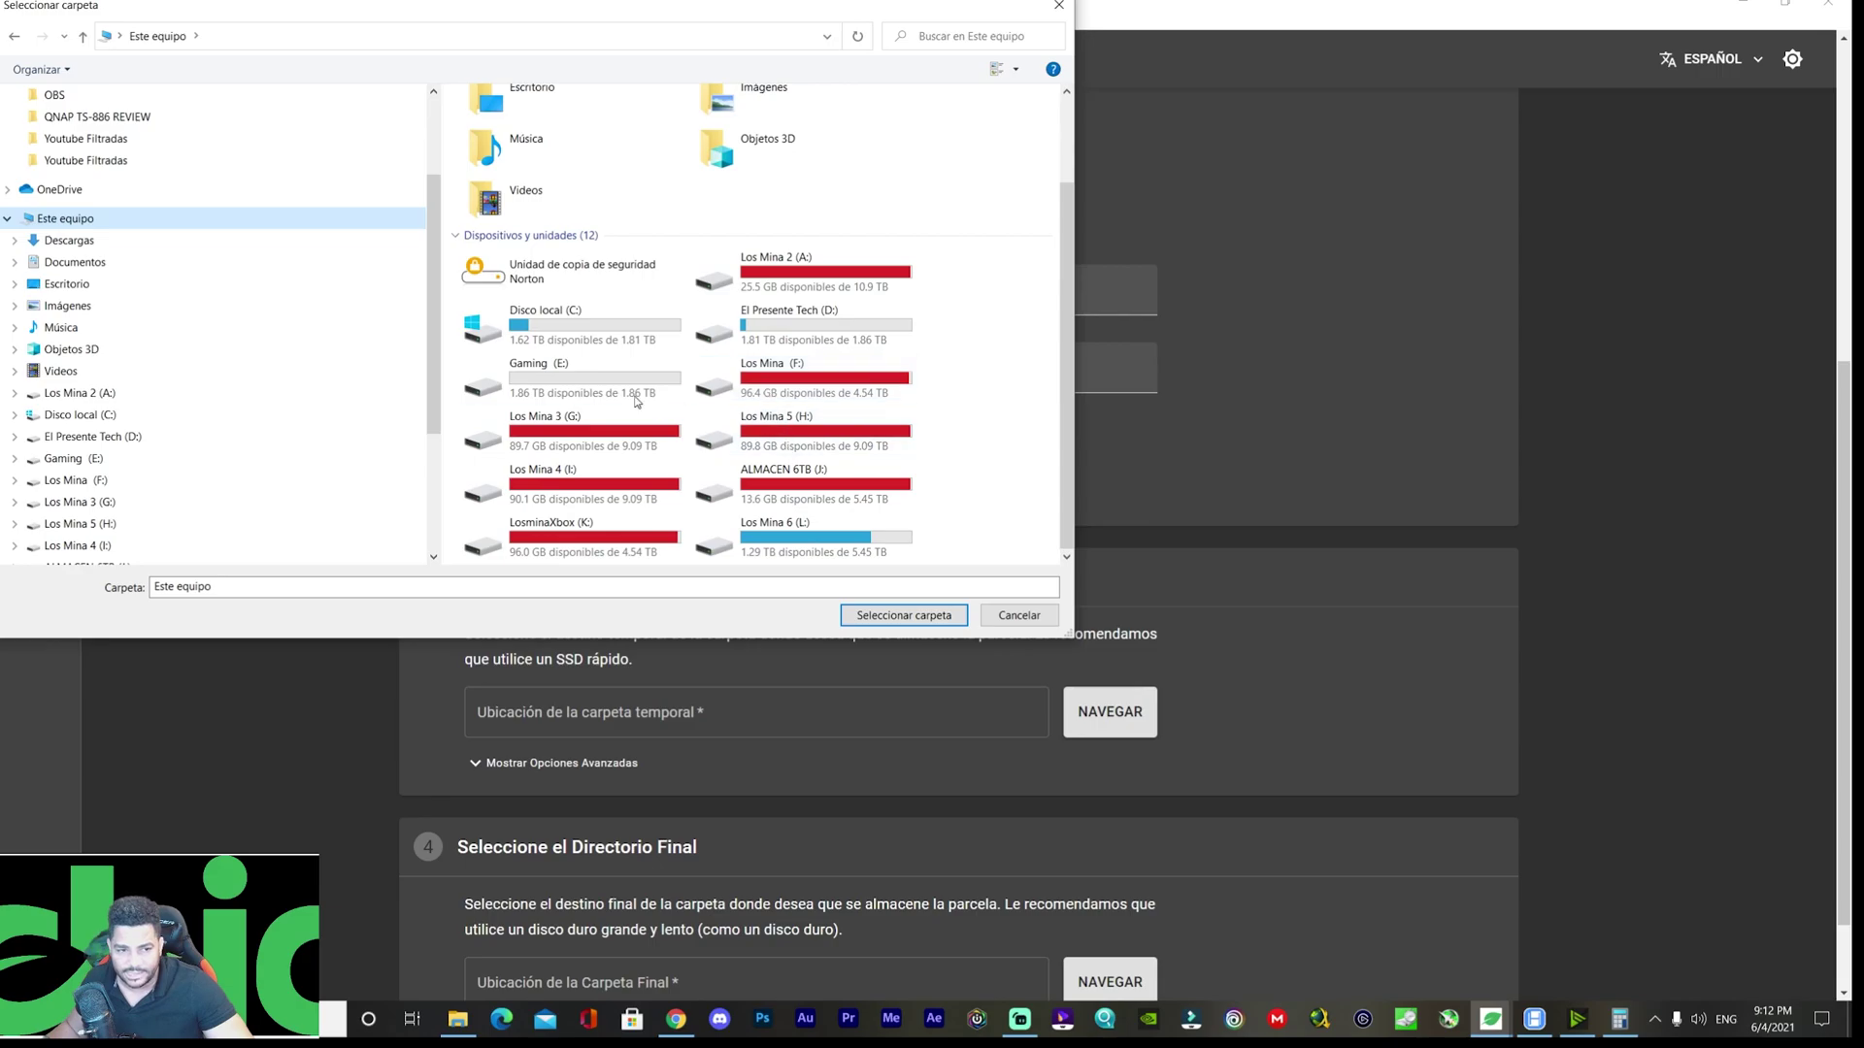
double_click(555, 375)
click(904, 616)
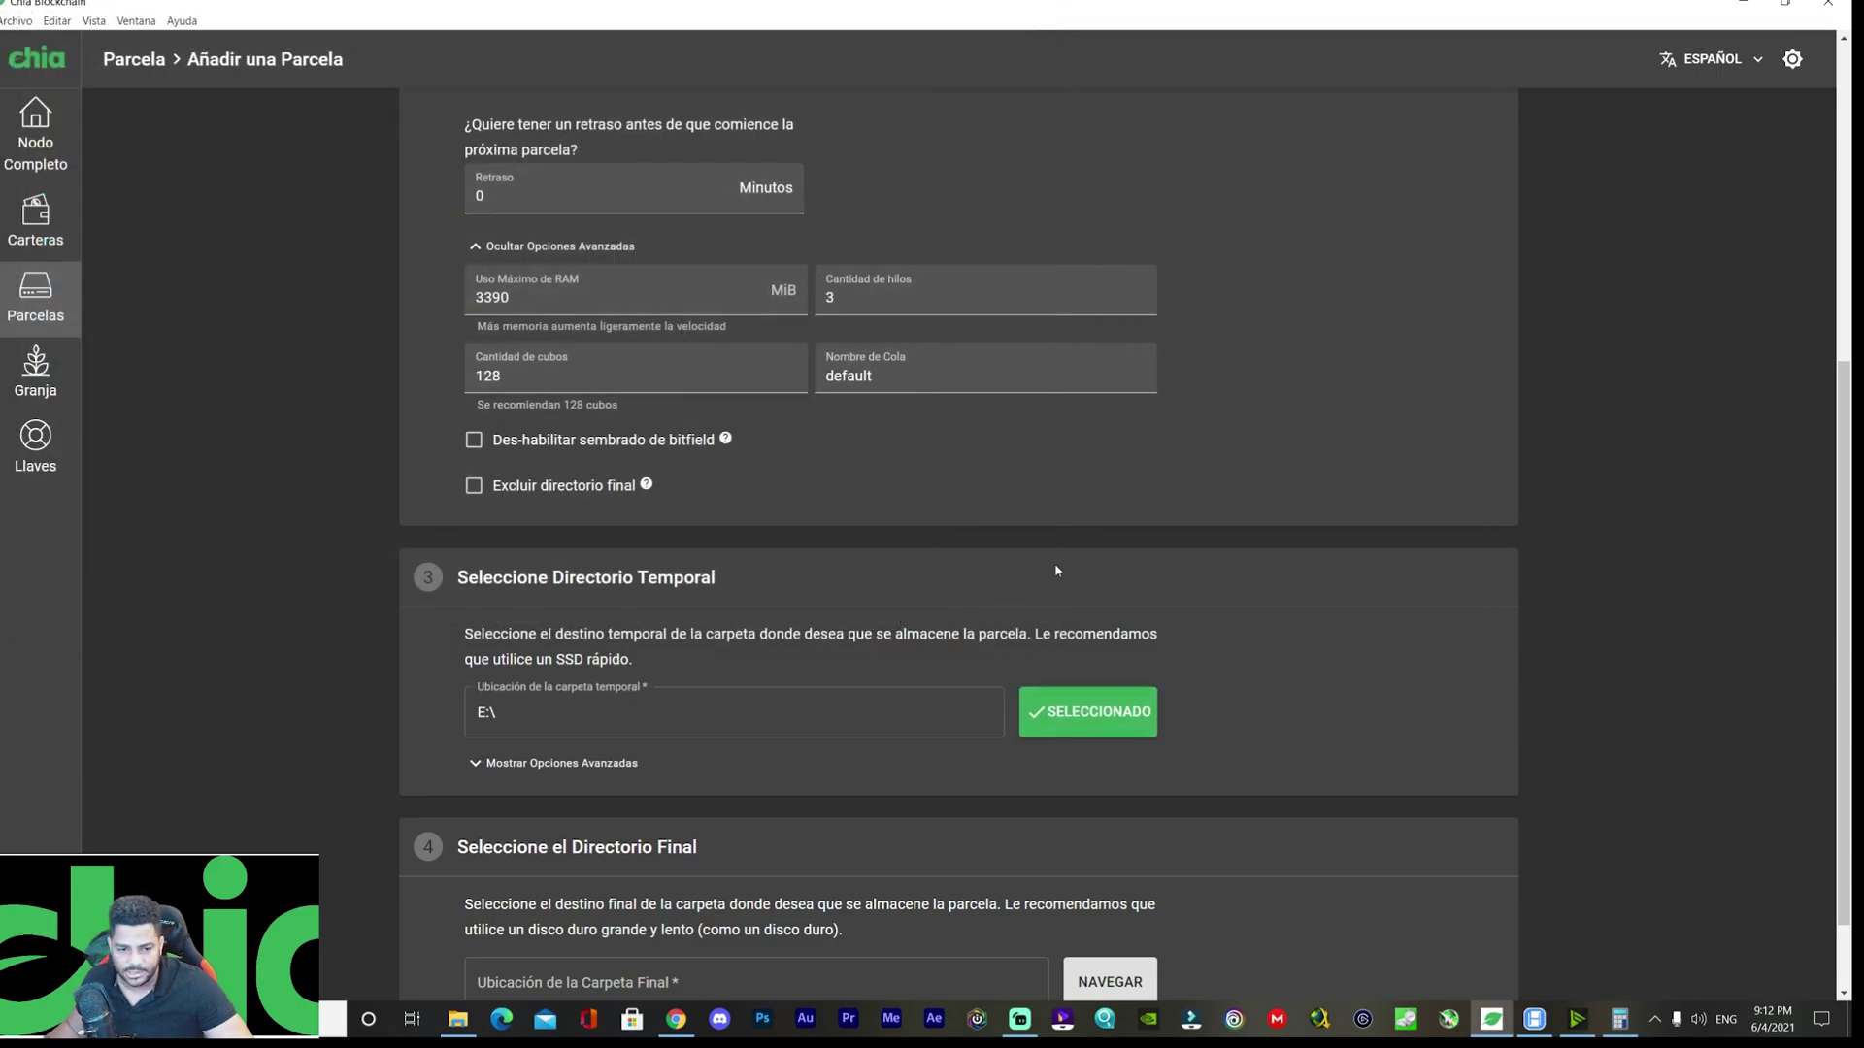
Select the Parcela rapida folder on the desktop as the final directory and create the plots.
scroll(1057, 570, down, 2)
click(1117, 878)
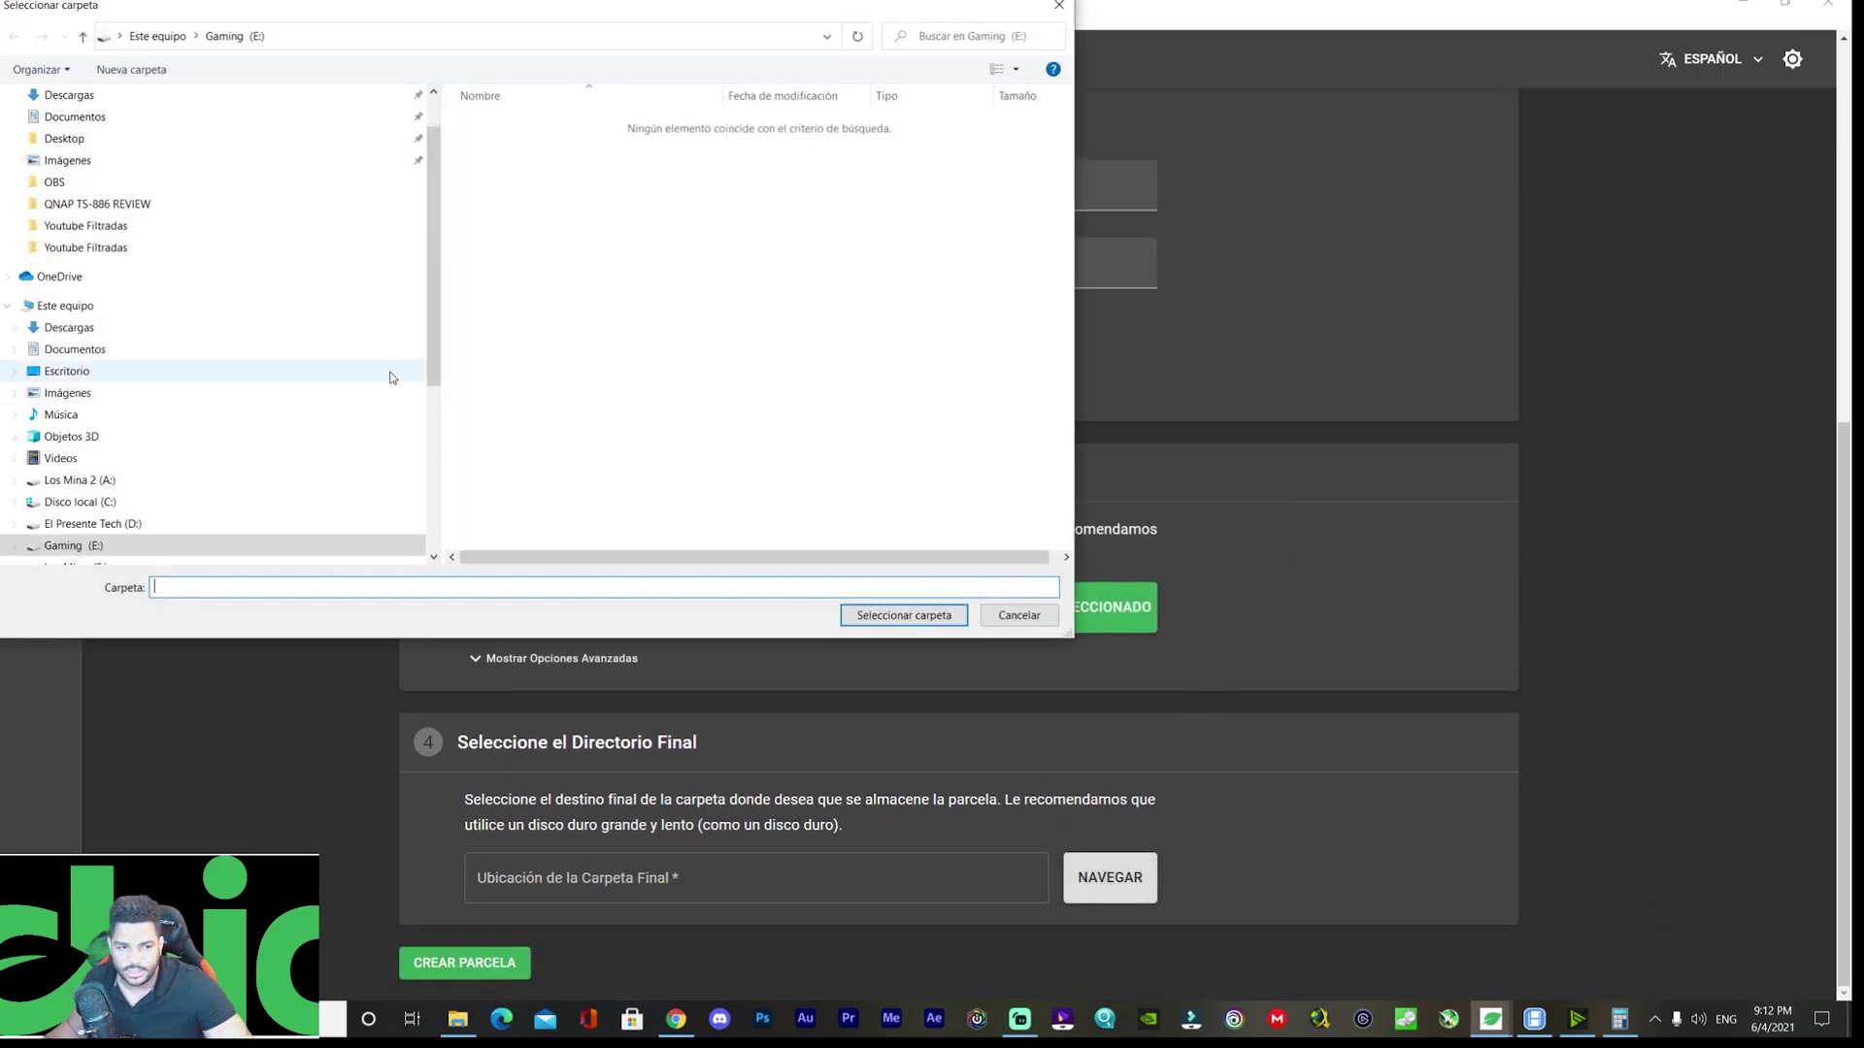
click(63, 203)
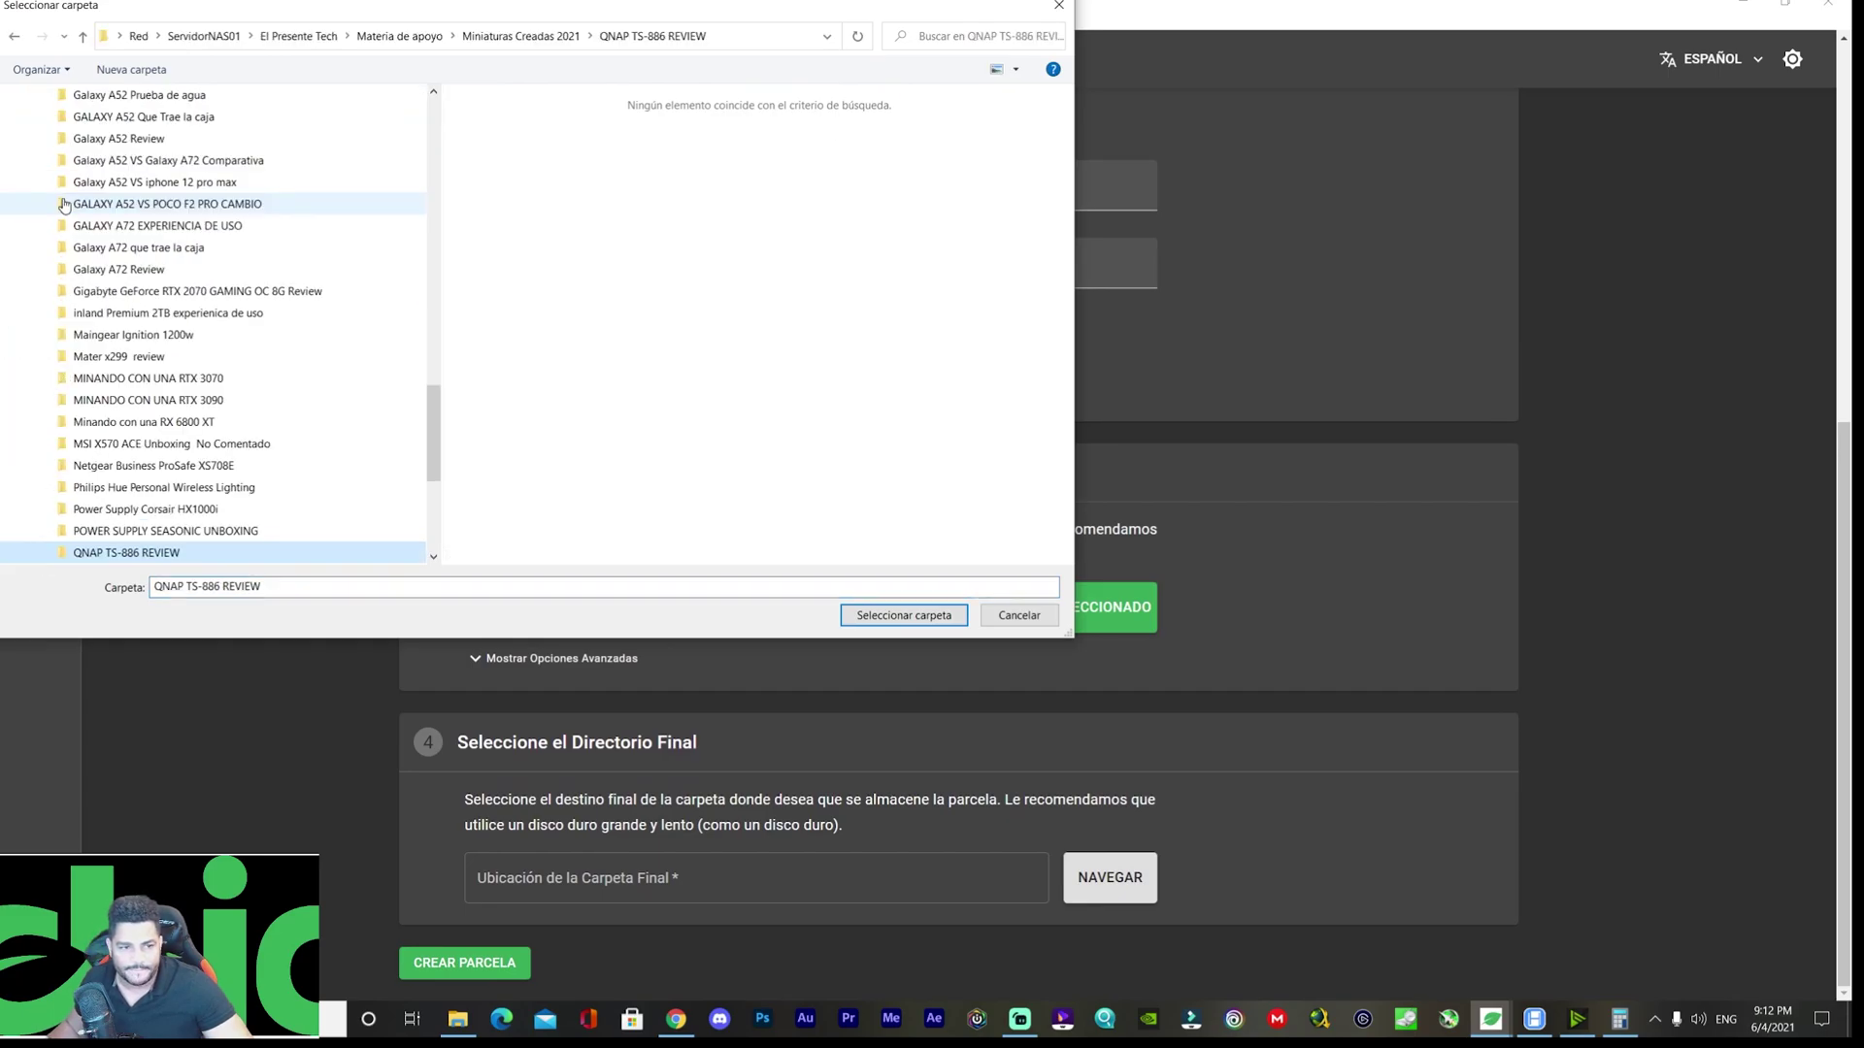
scroll(163, 250, up, 4)
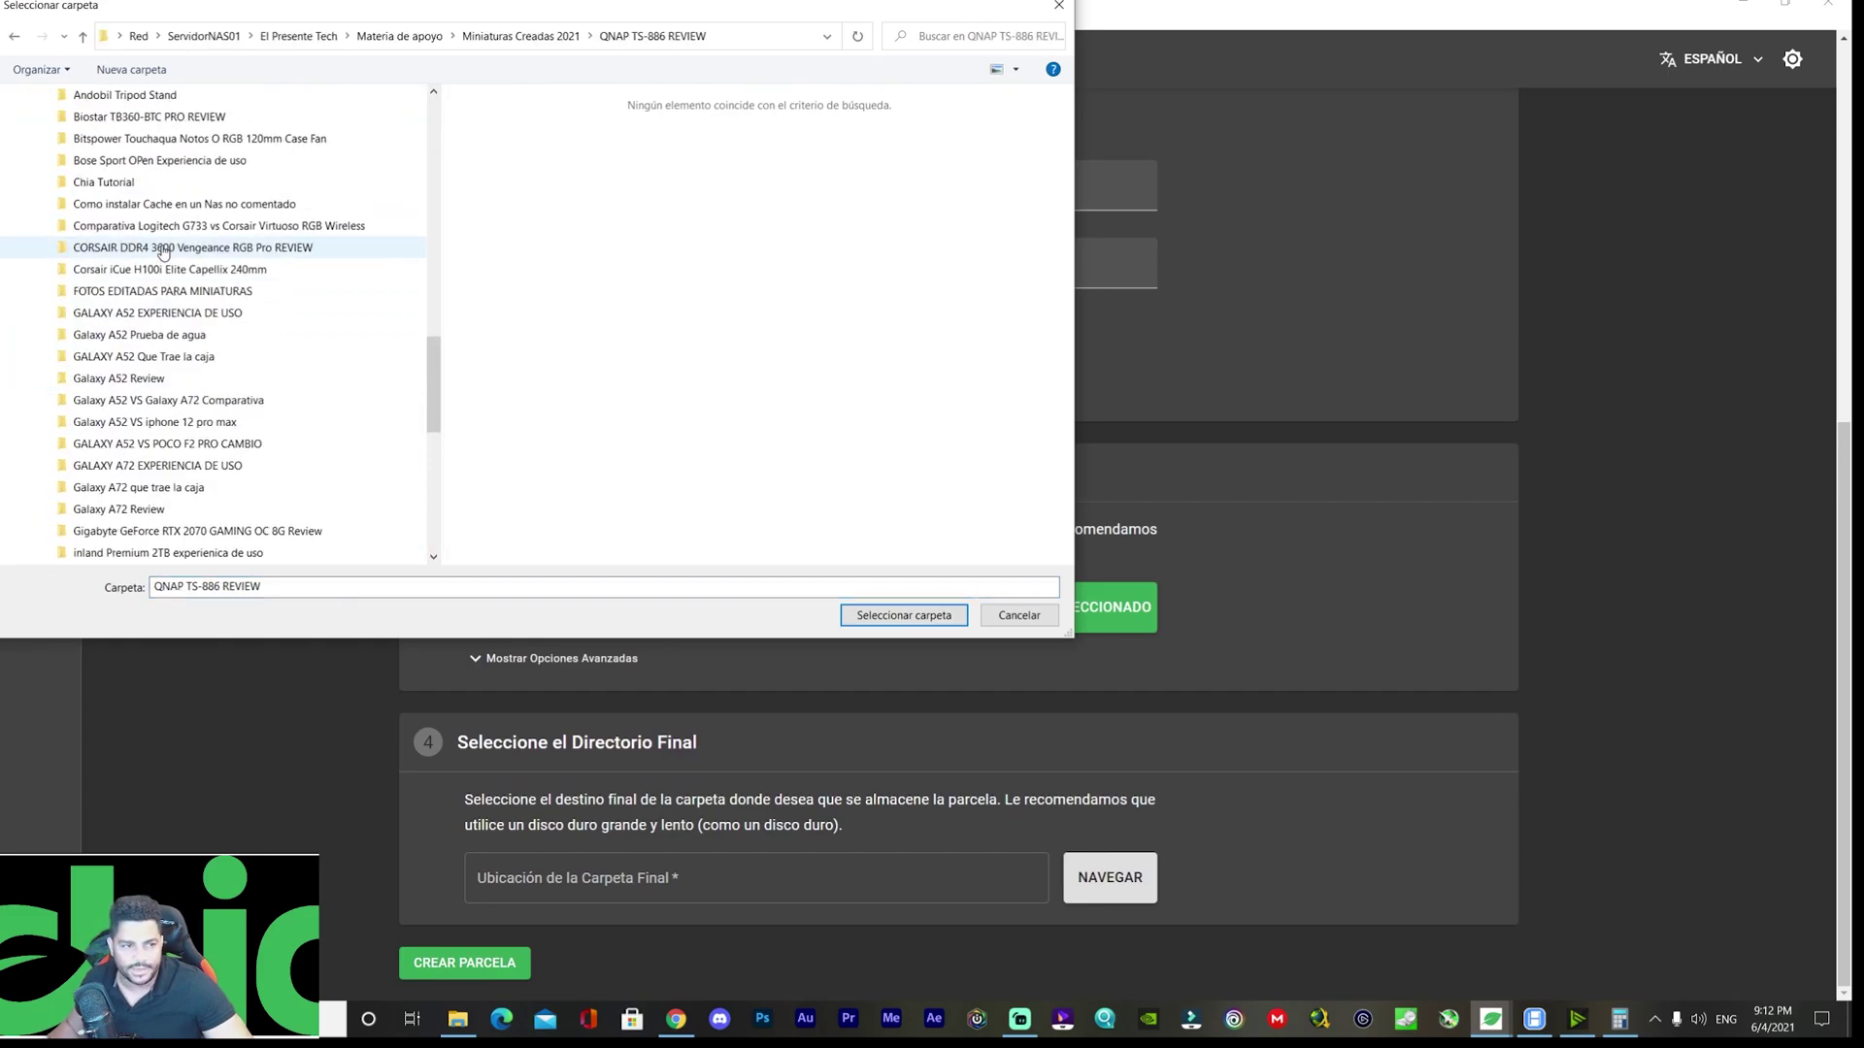
drag(429, 347, 407, 111)
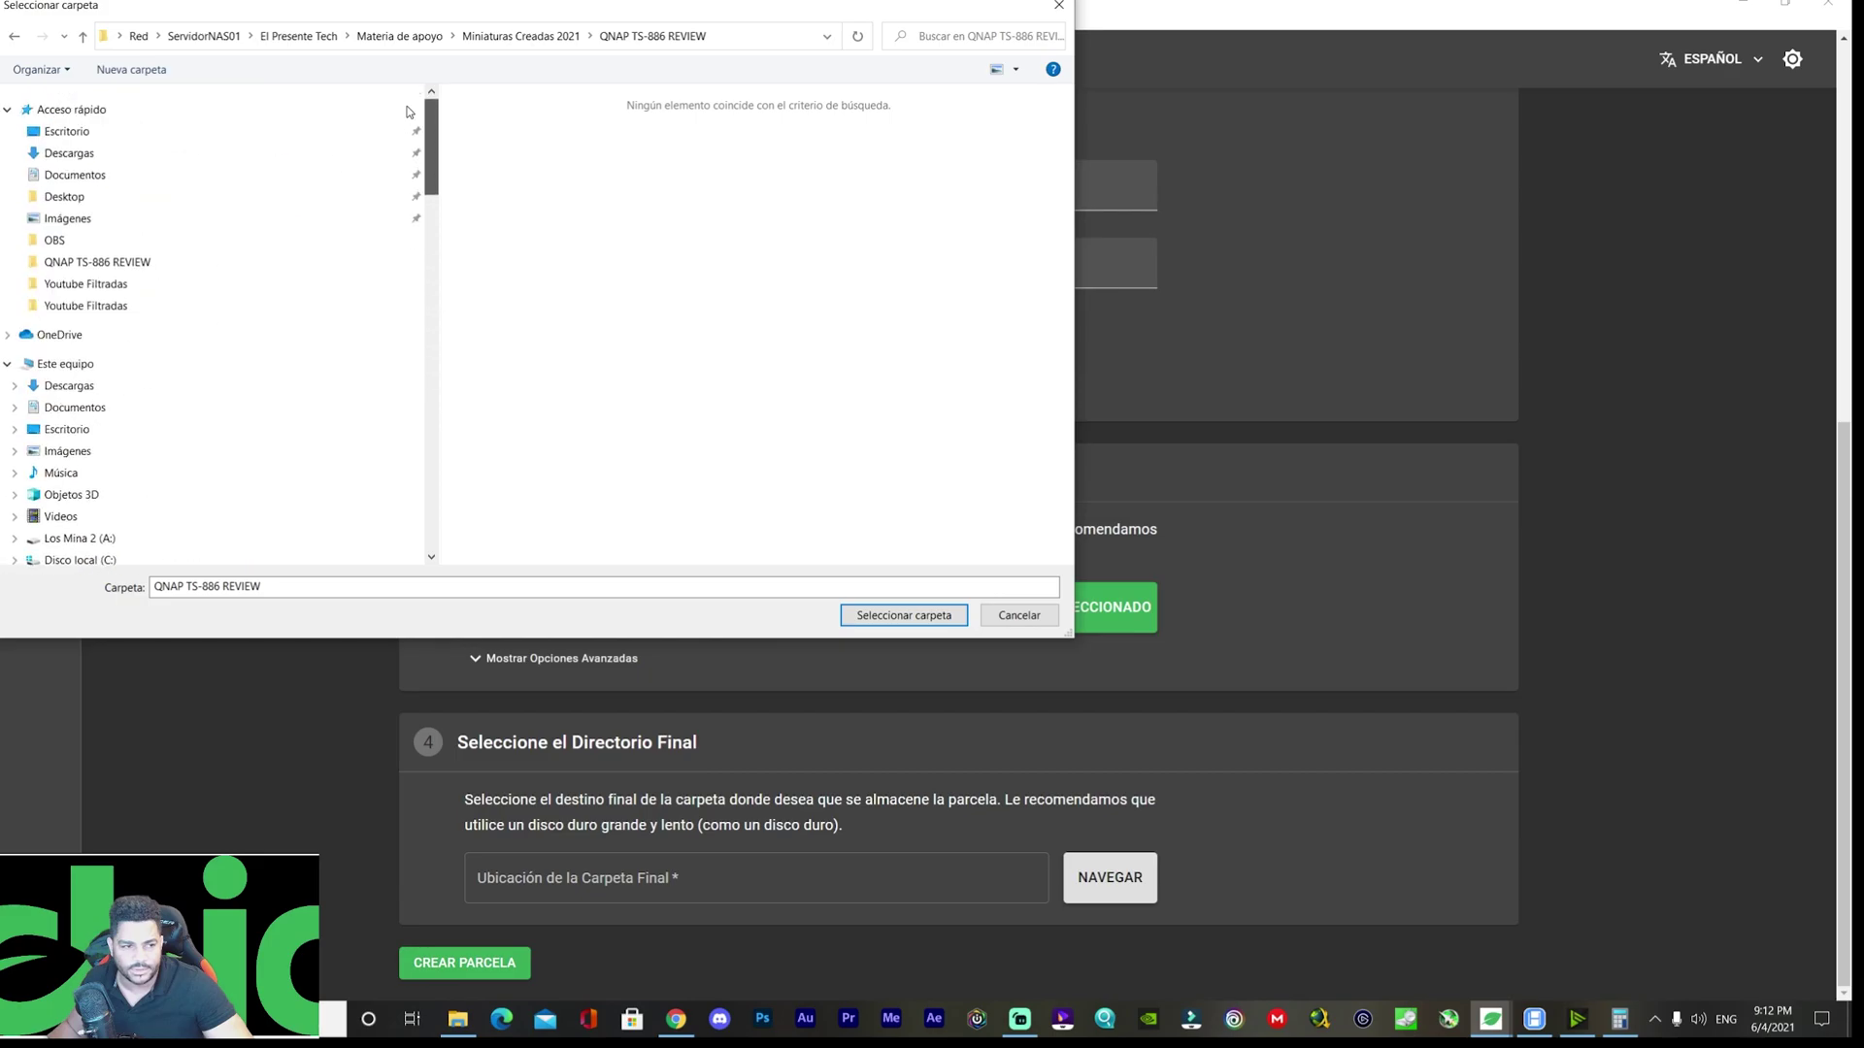
click(80, 132)
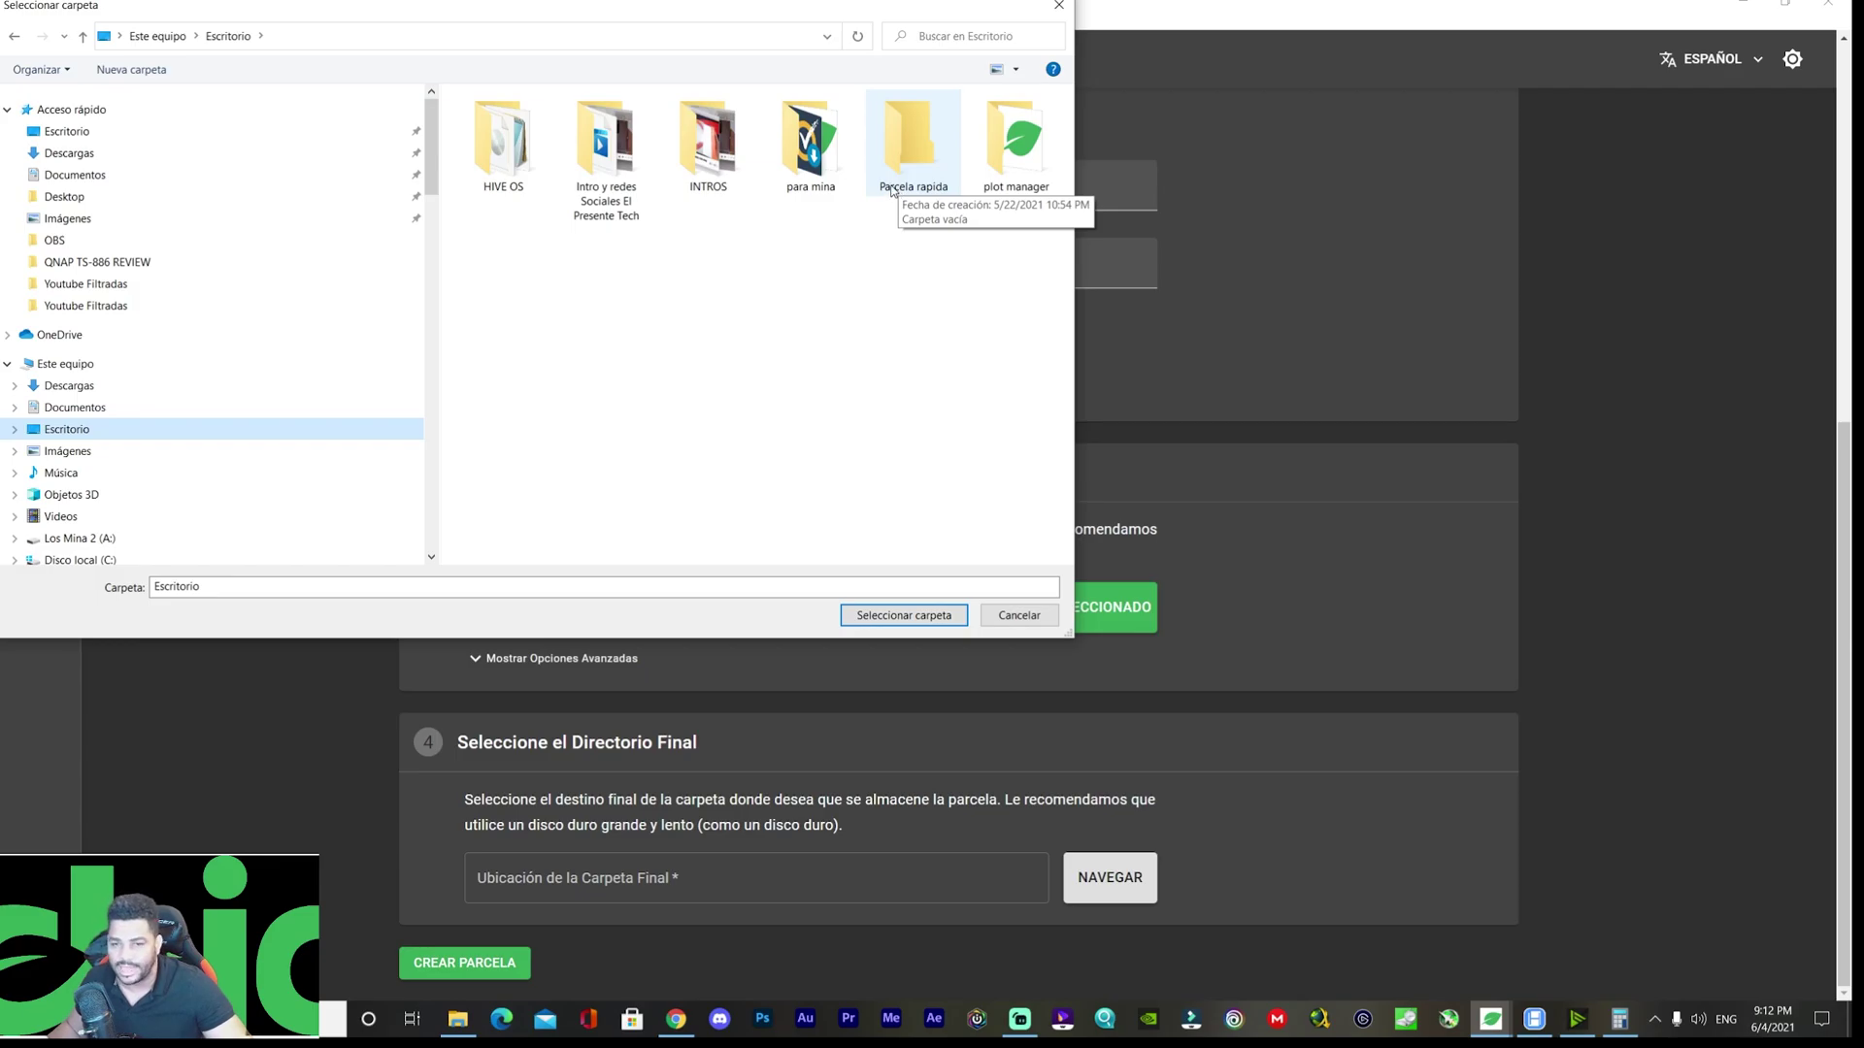
double_click(892, 191)
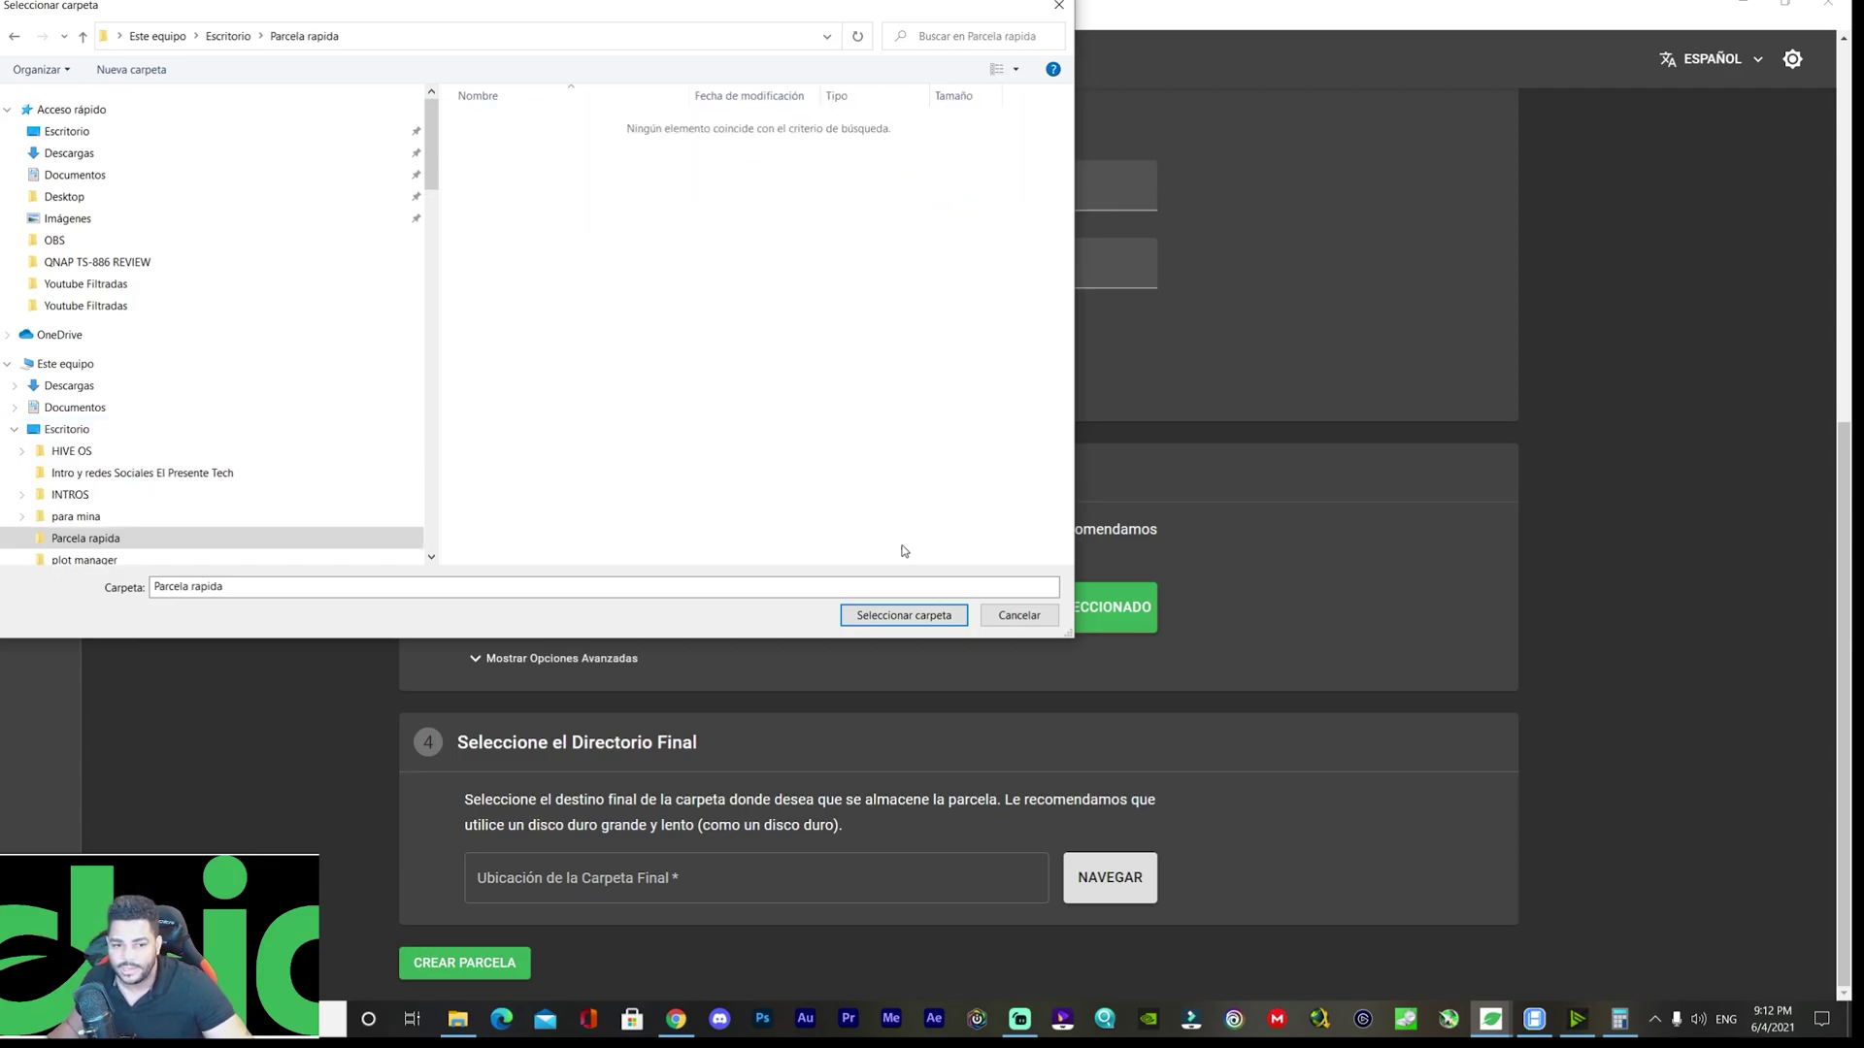
click(903, 615)
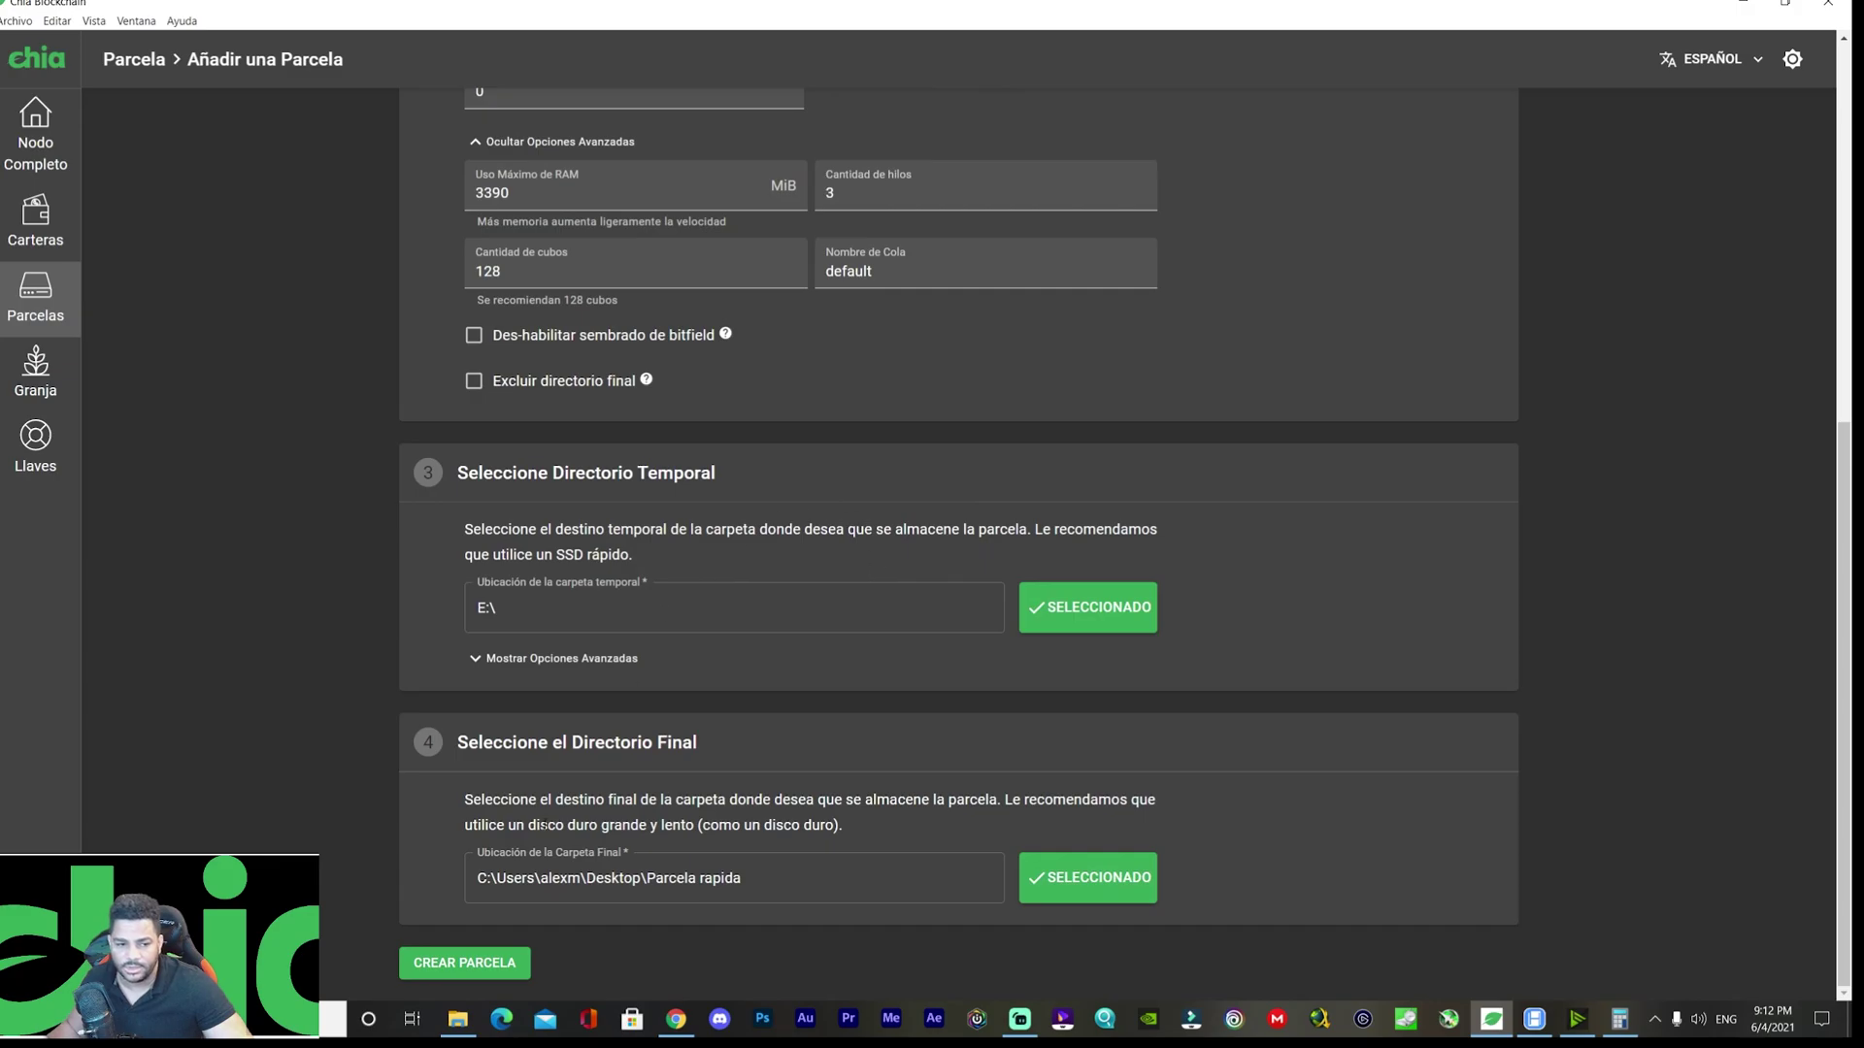
click(464, 963)
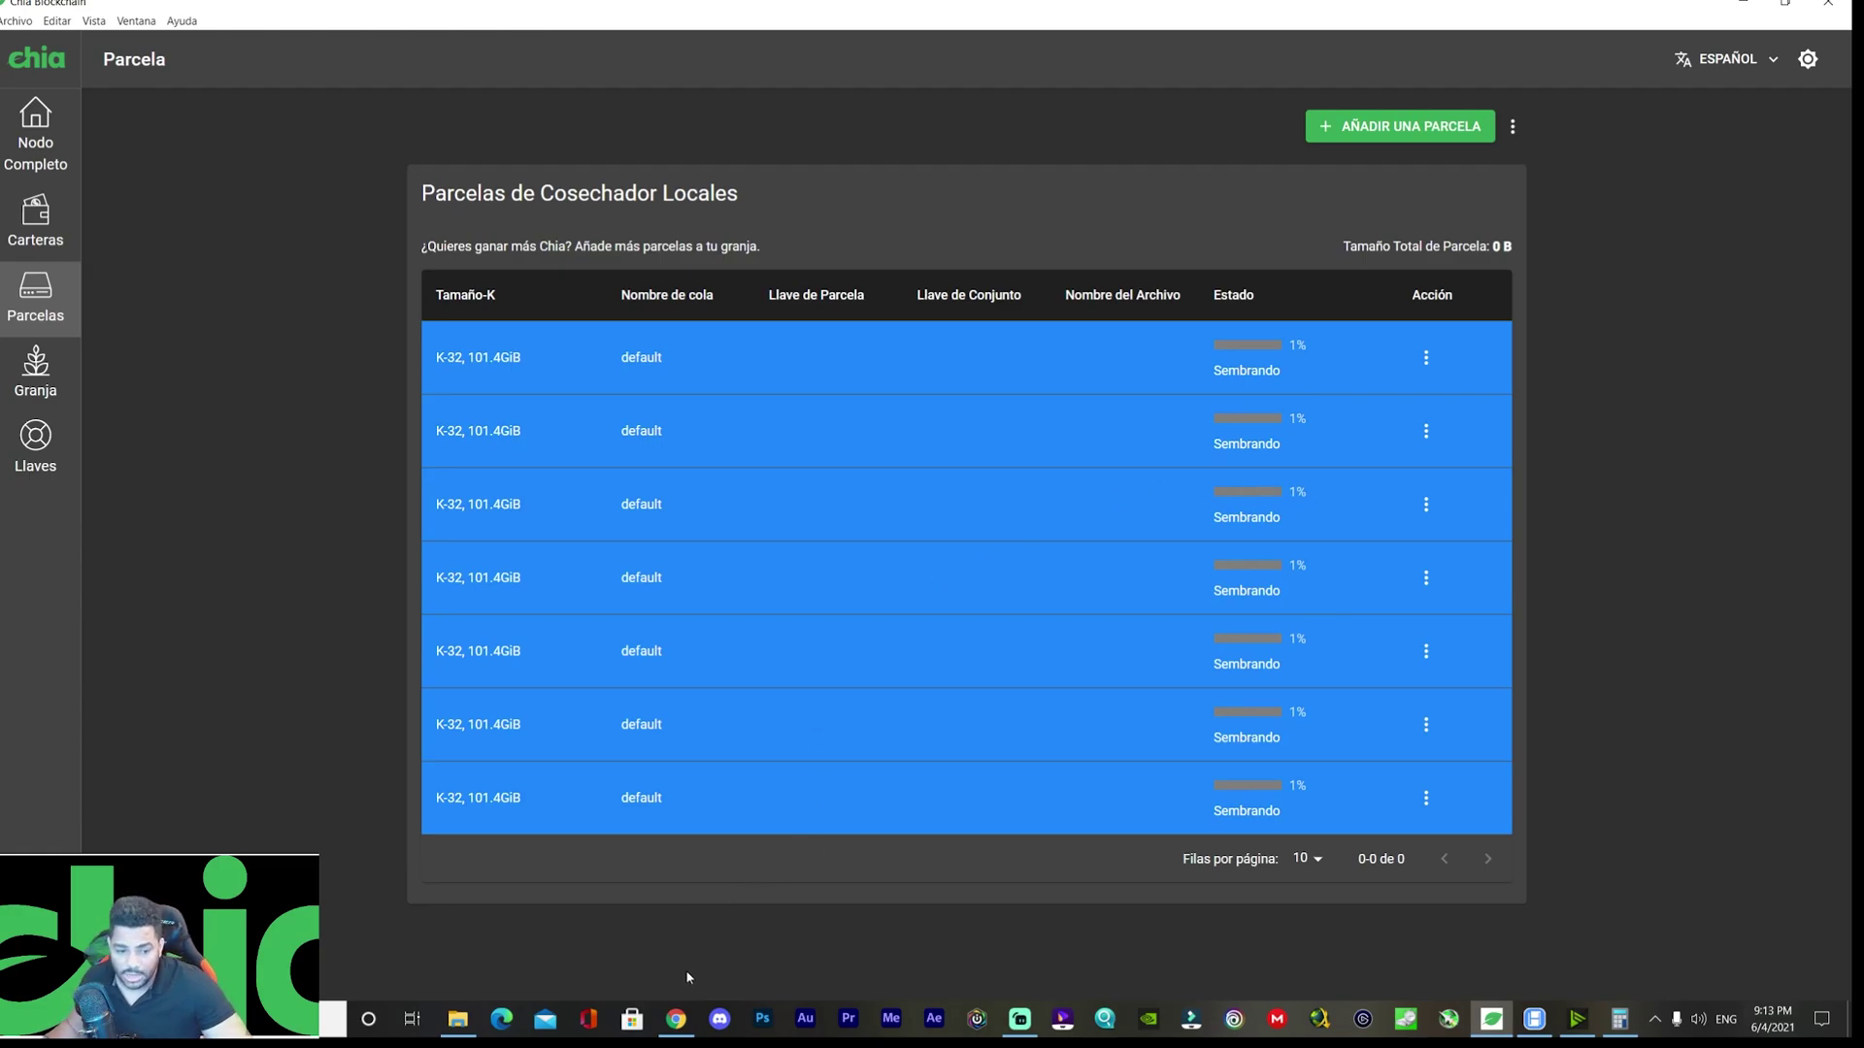
Switch to Chrome, view the Samsung and Inland Premium 2TB SSD product pages, and return to Chia Blockchain.
click(676, 1018)
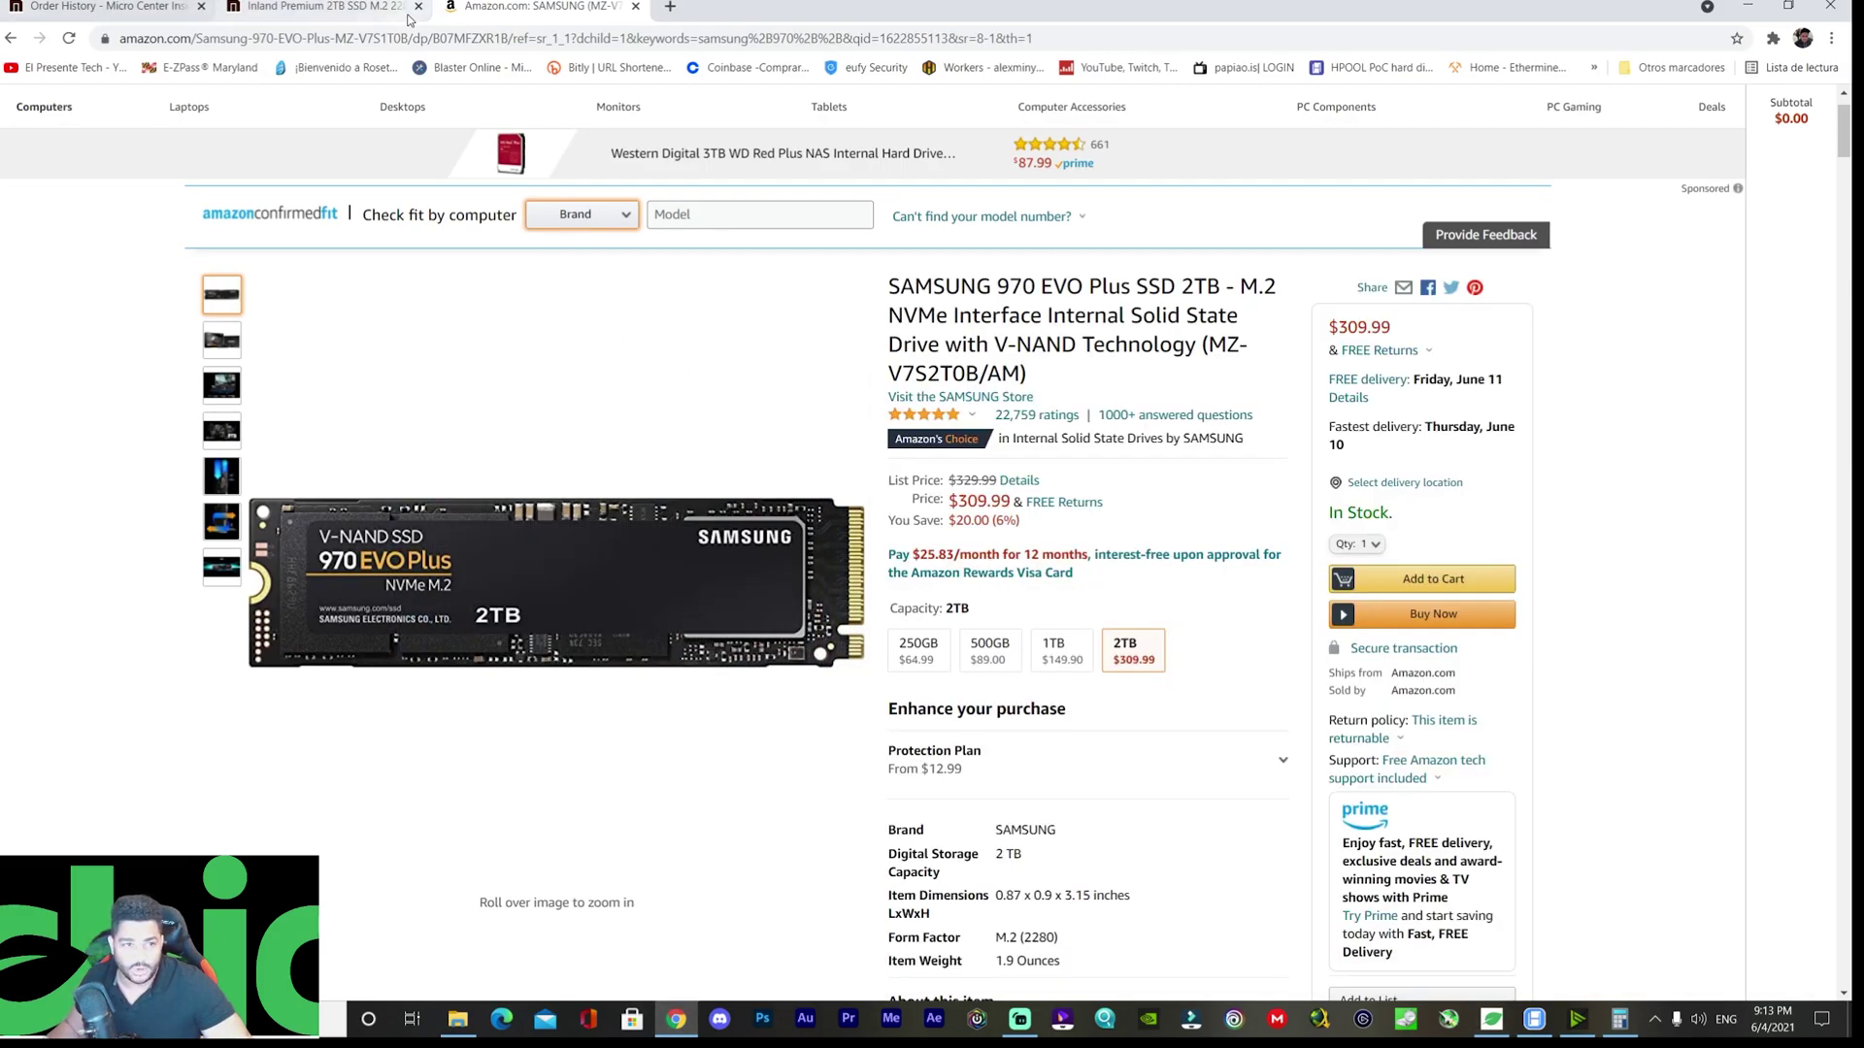
click(408, 20)
scroll(532, 399, up, 2)
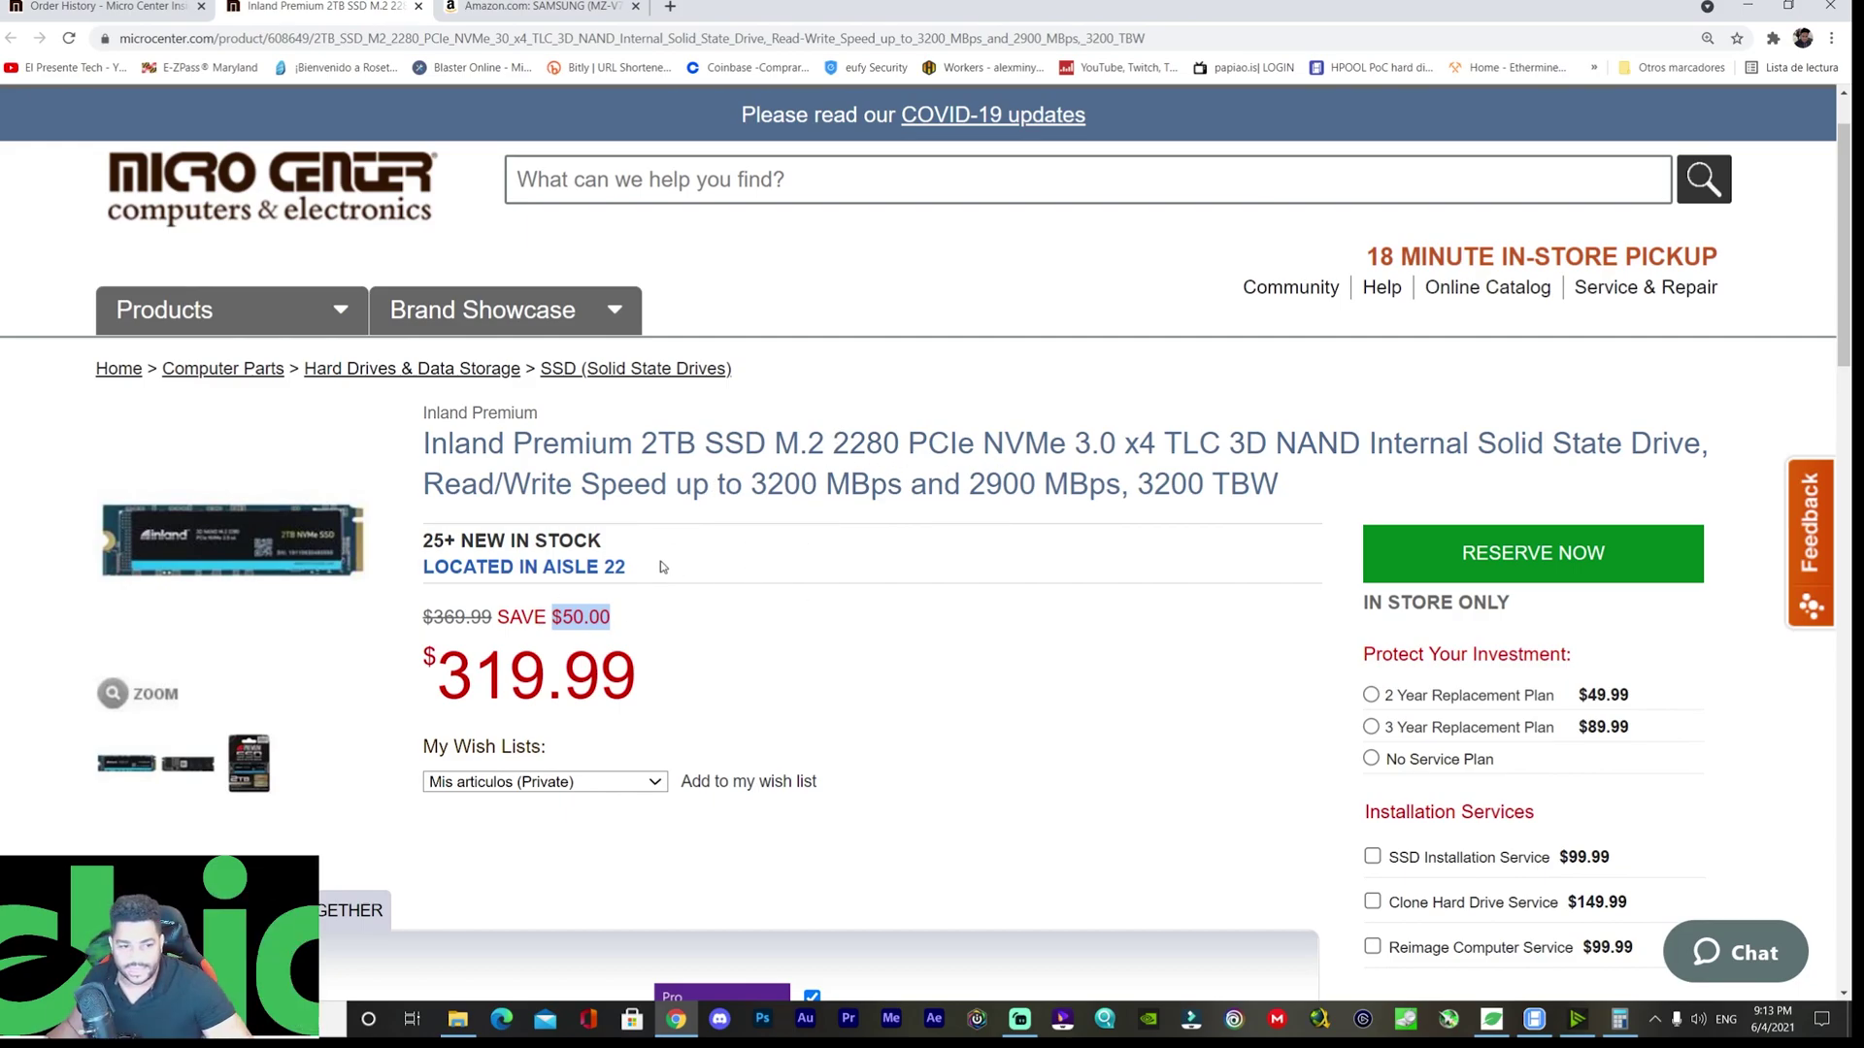
click(1731, 14)
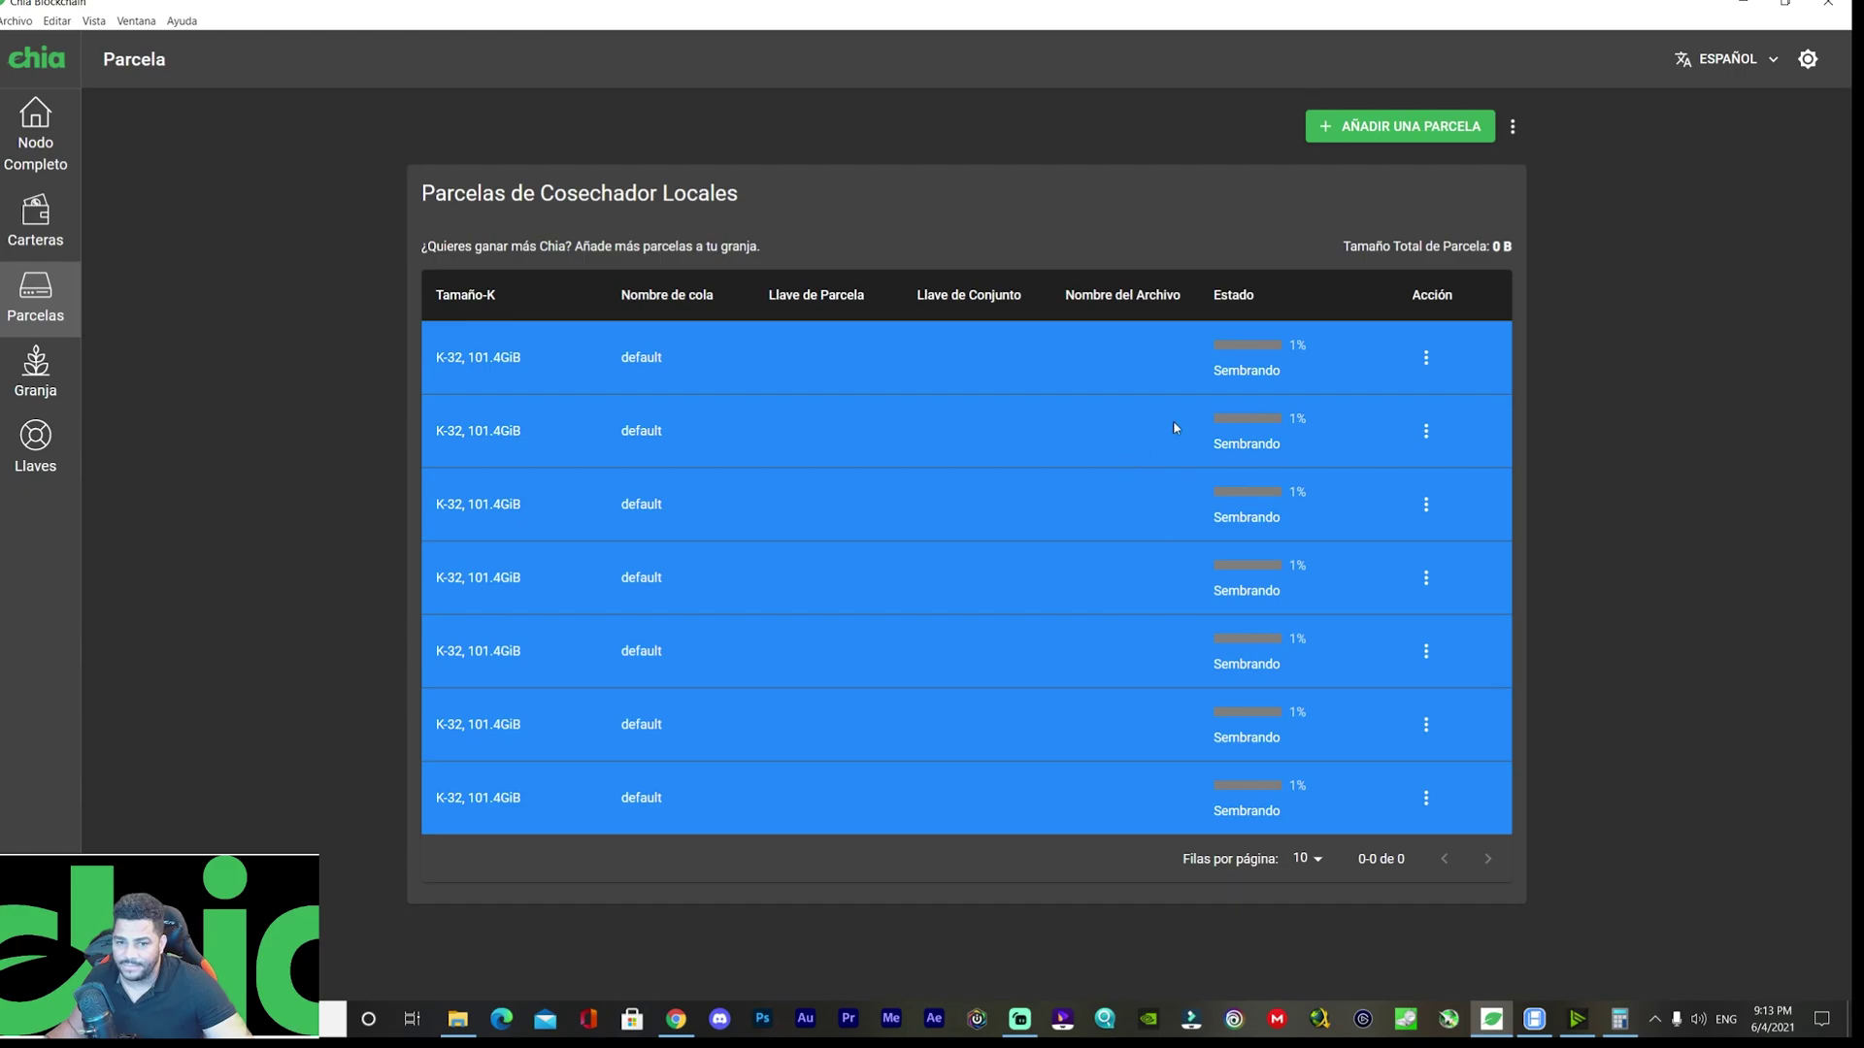
Check the free space of the C: drive and the other drives in File Explorer and return to Chia Blockchain.
click(1743, 4)
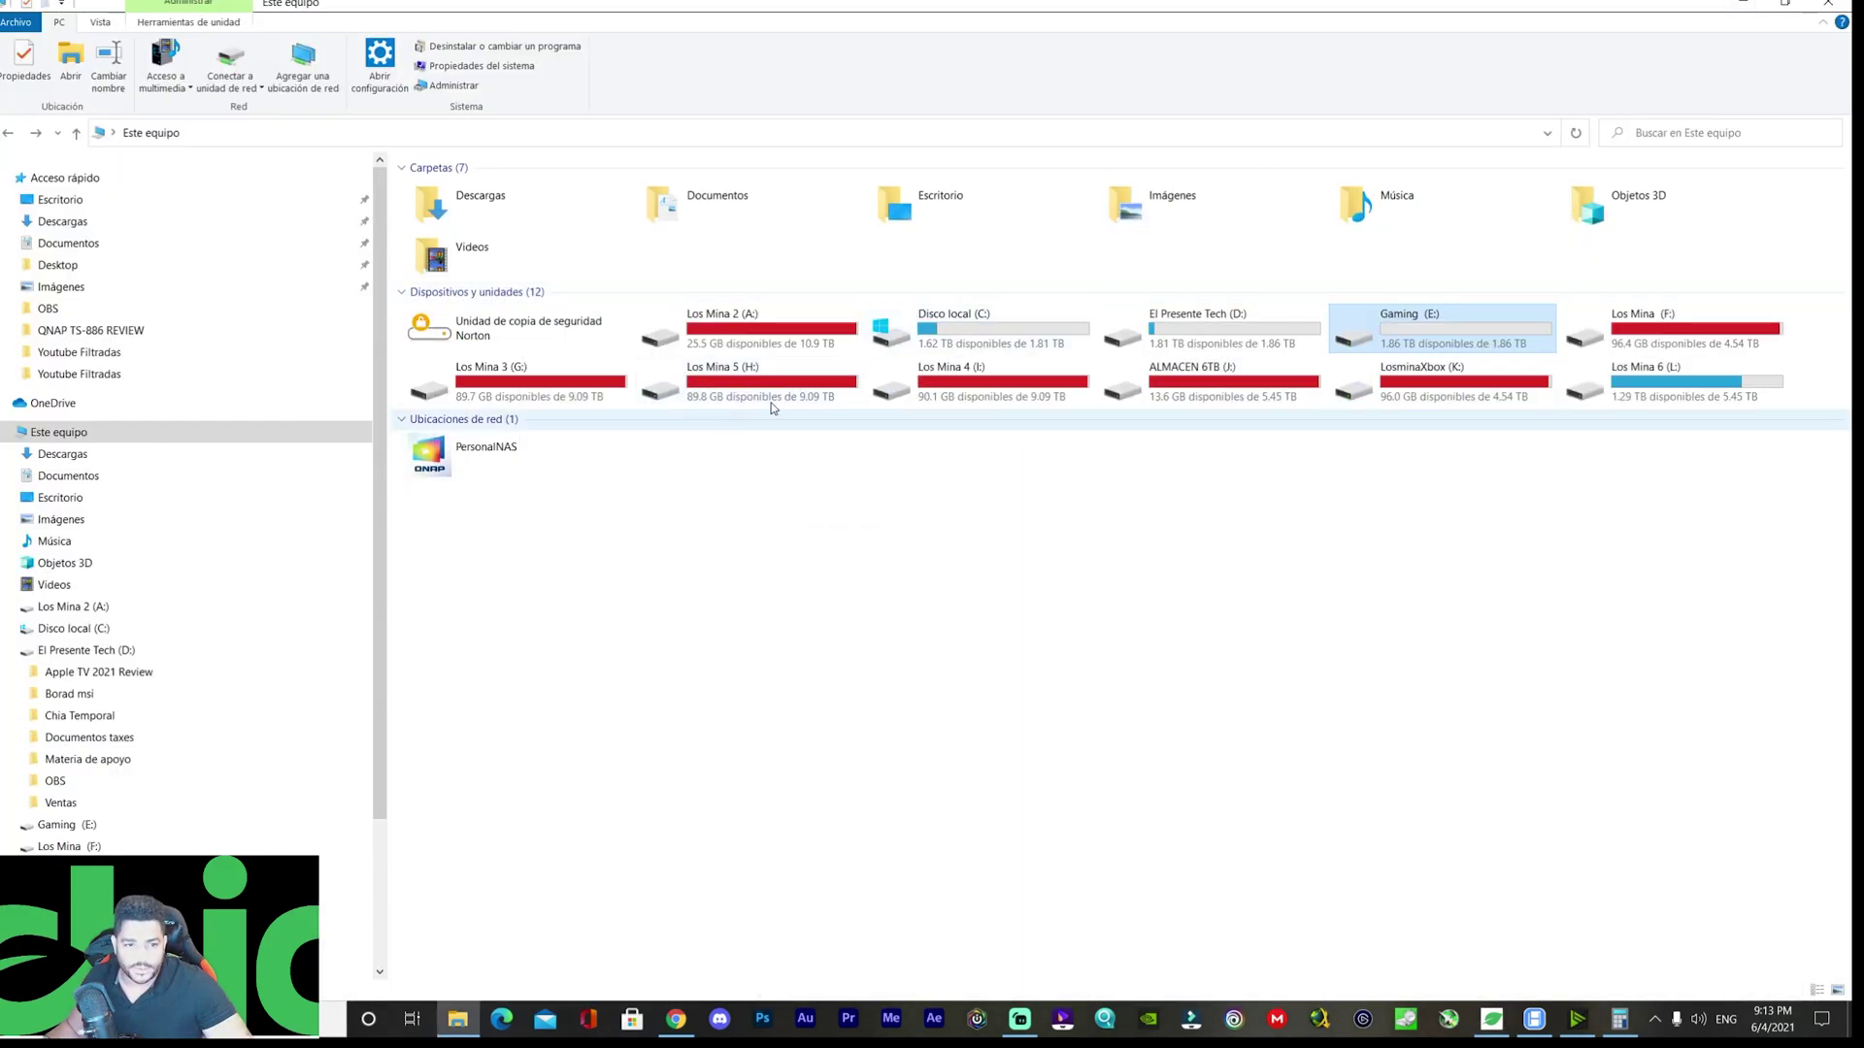
click(998, 340)
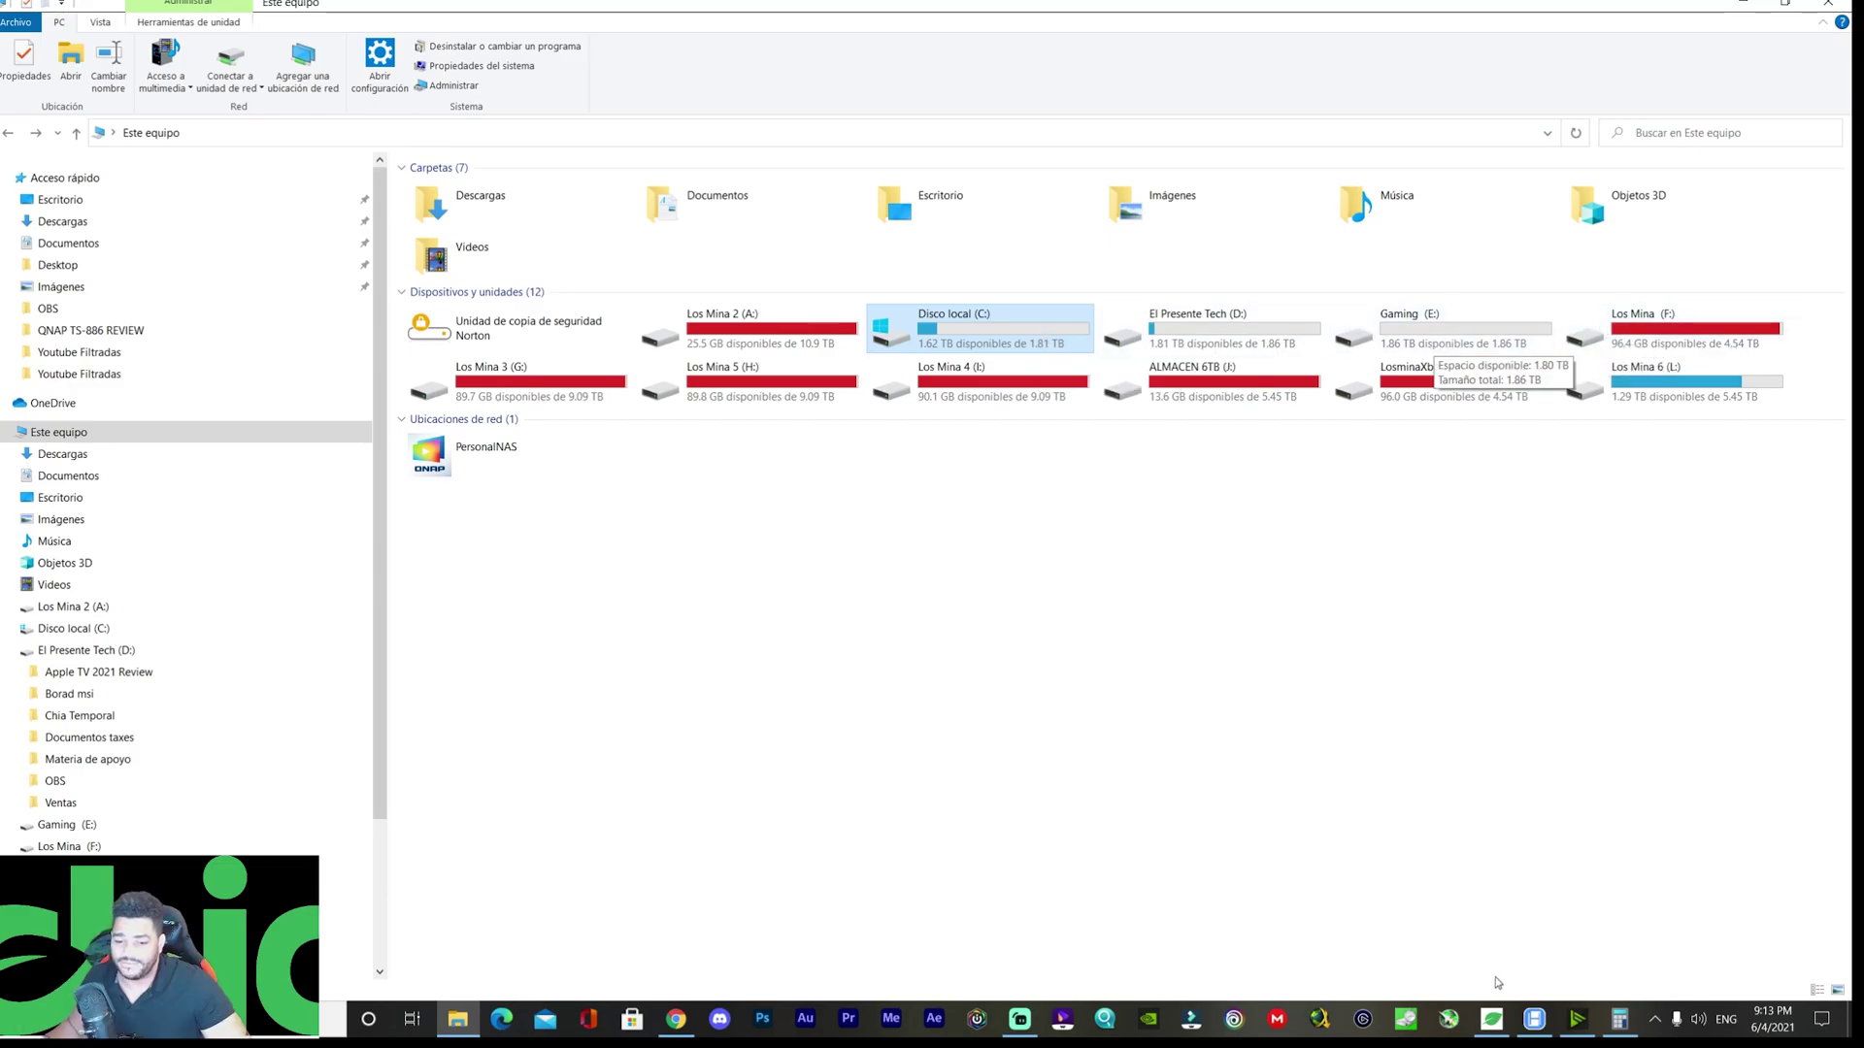
click(1578, 1019)
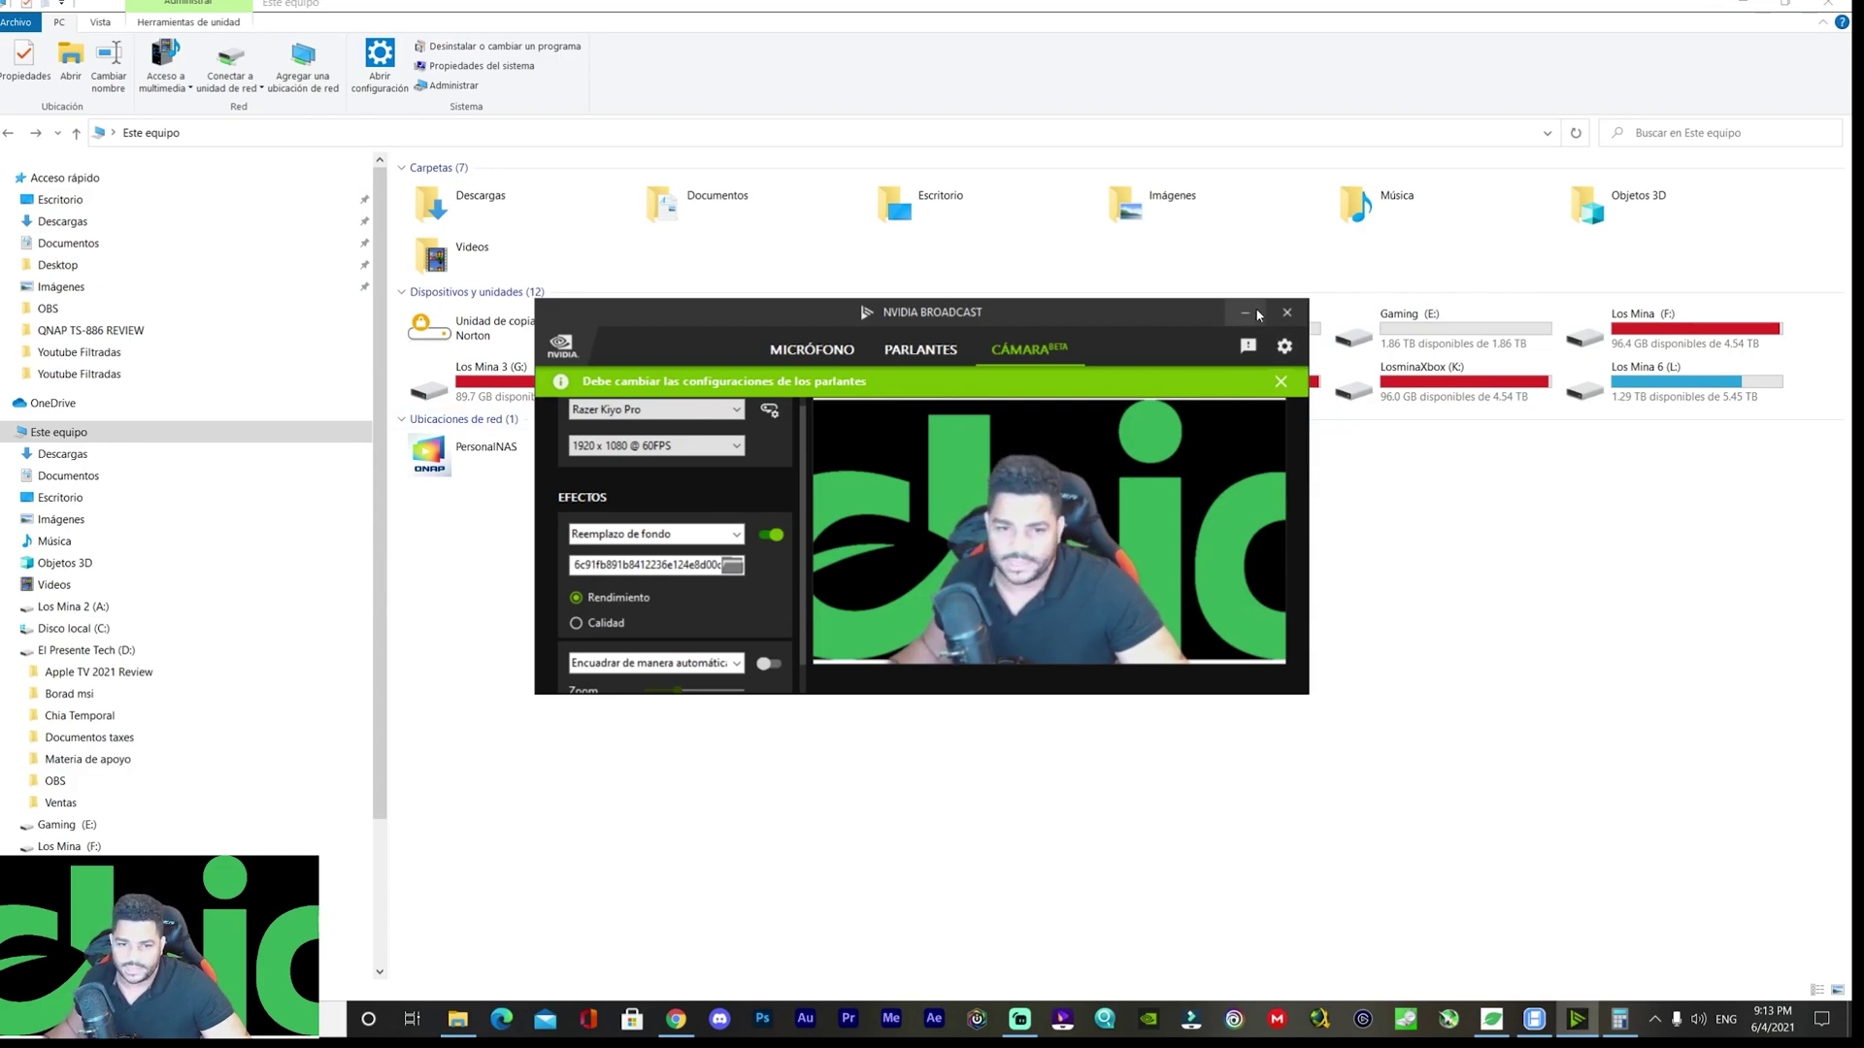
click(1247, 313)
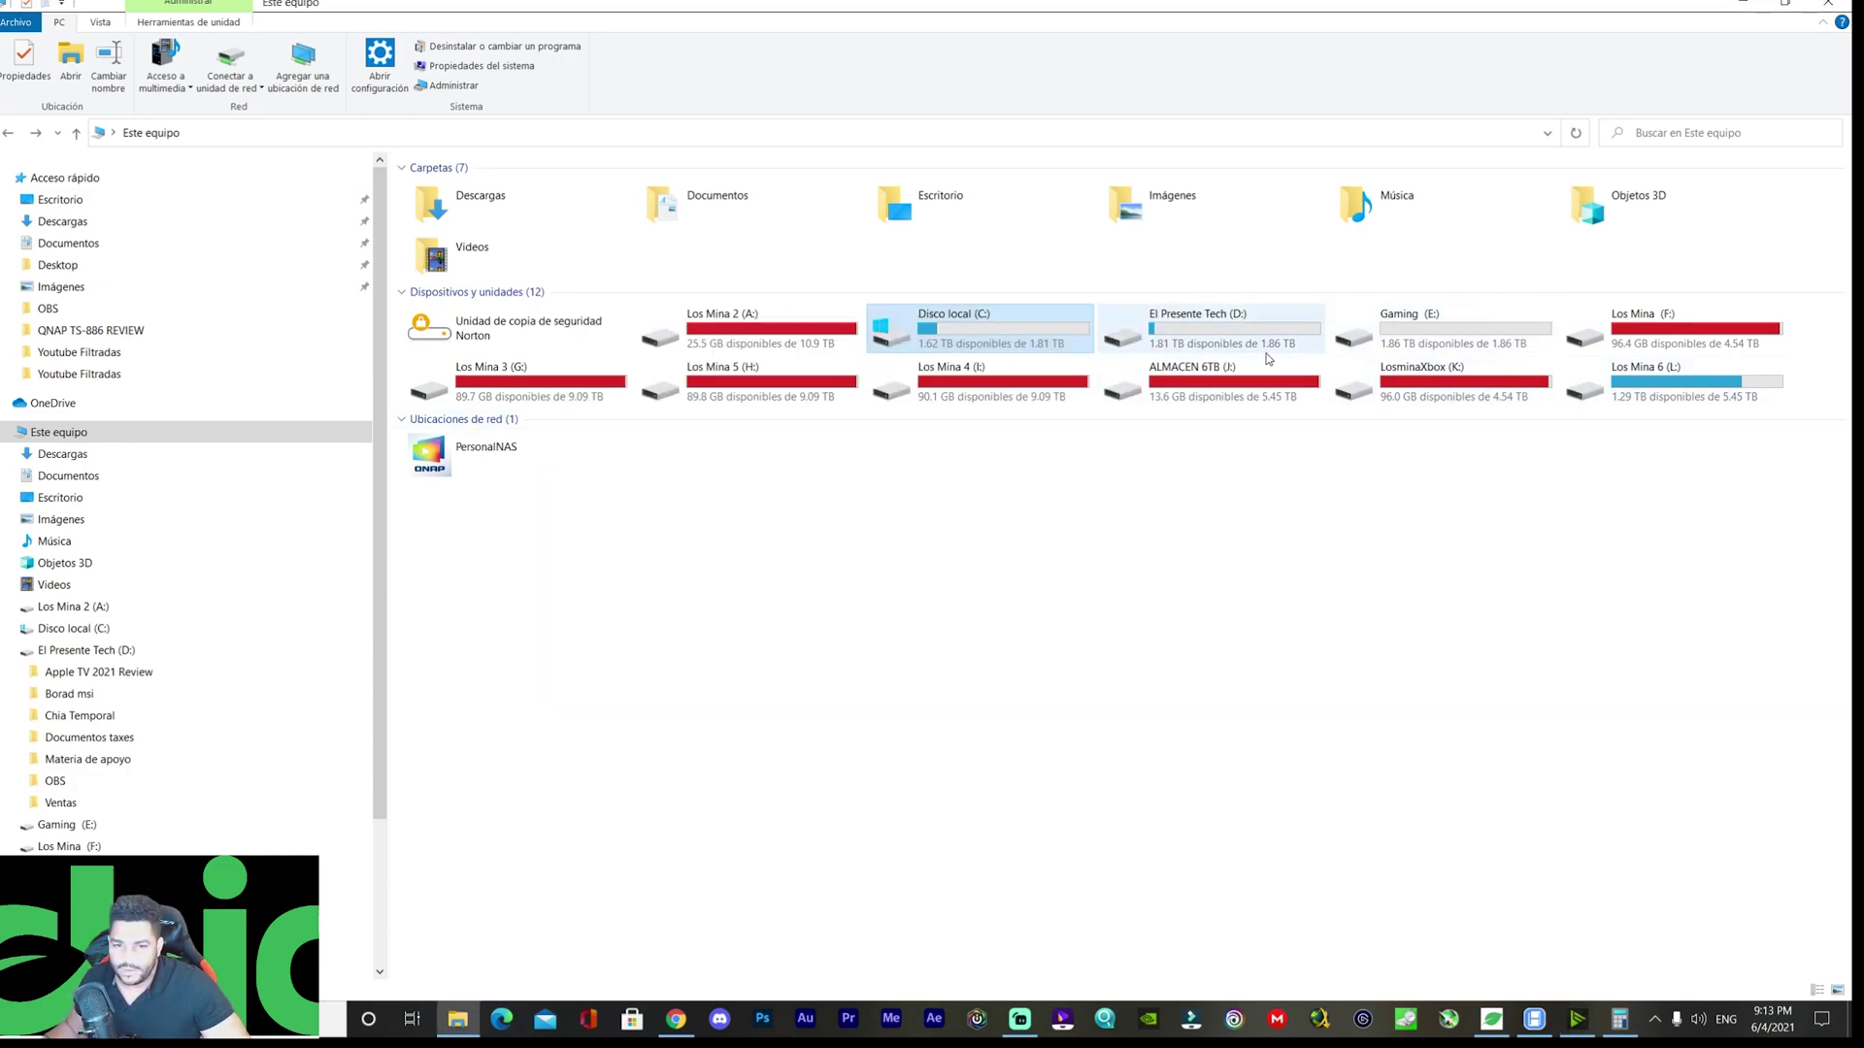
click(1490, 1018)
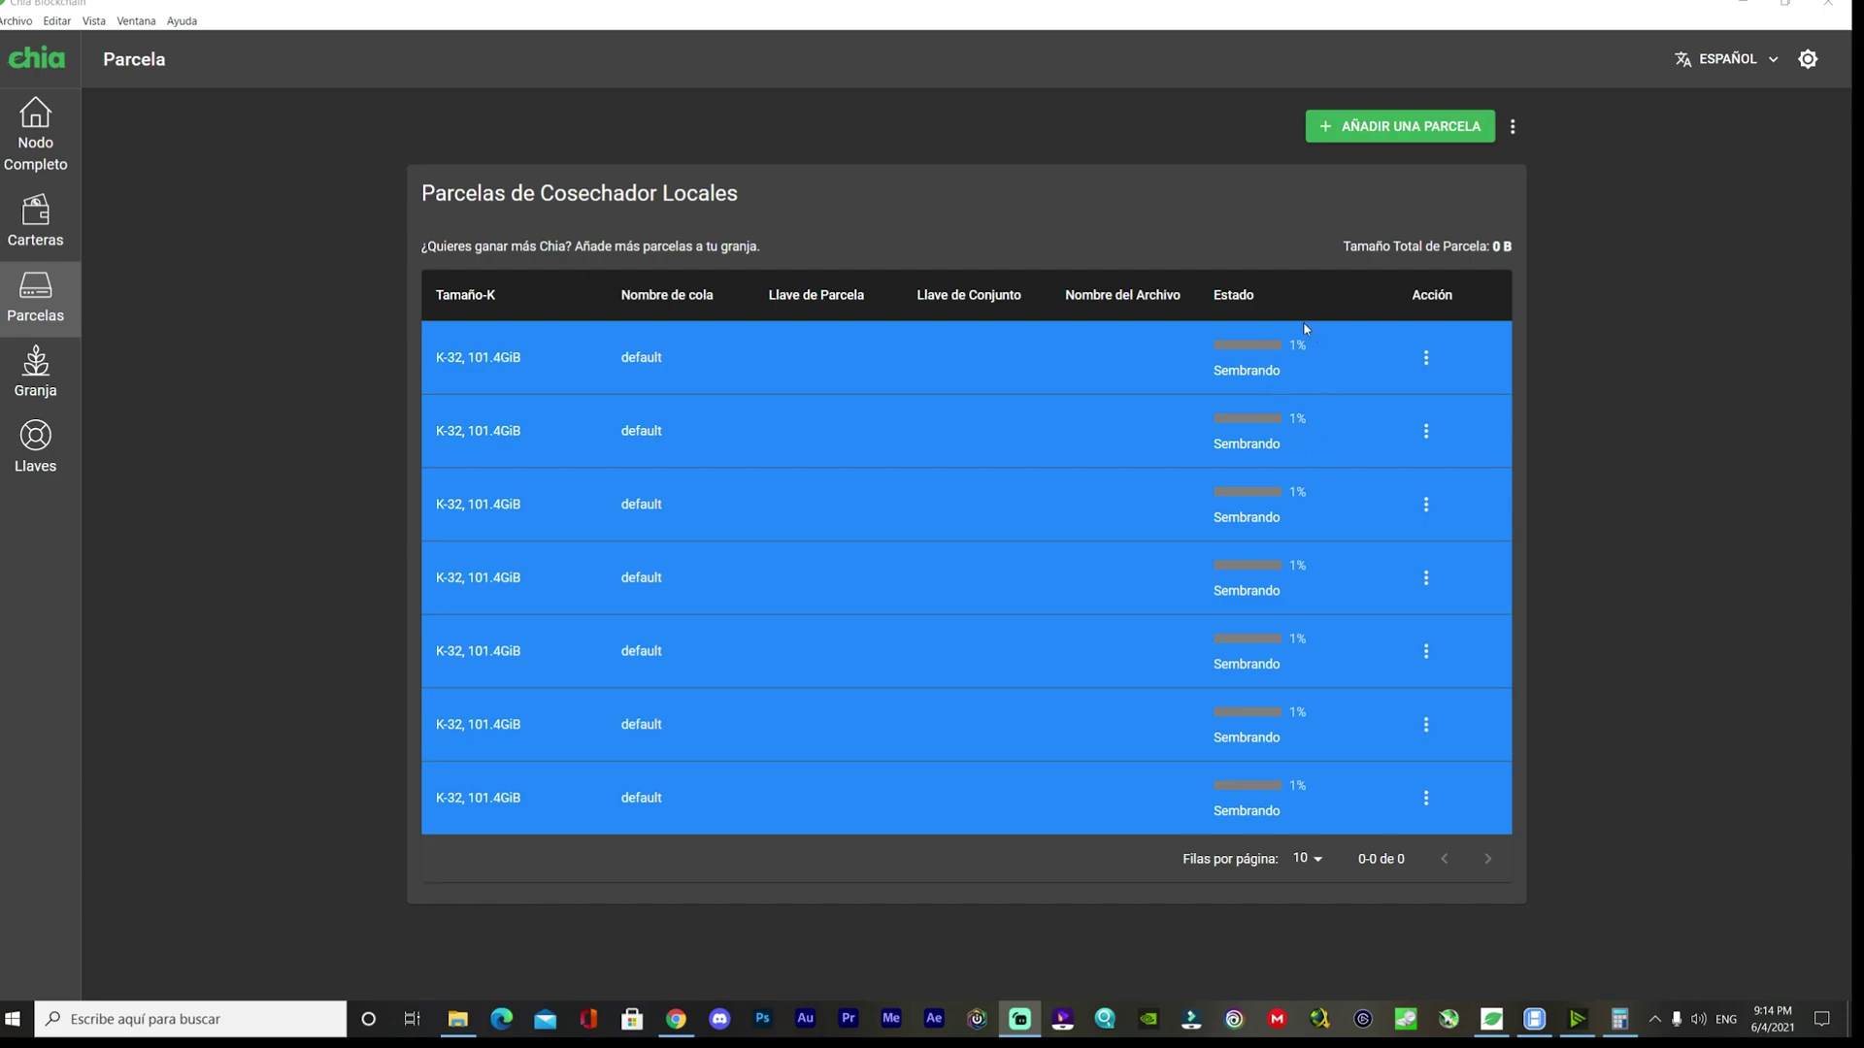
Start a new plot job with 5 plots plotted in parallel and show the advanced plotting options.
click(1383, 138)
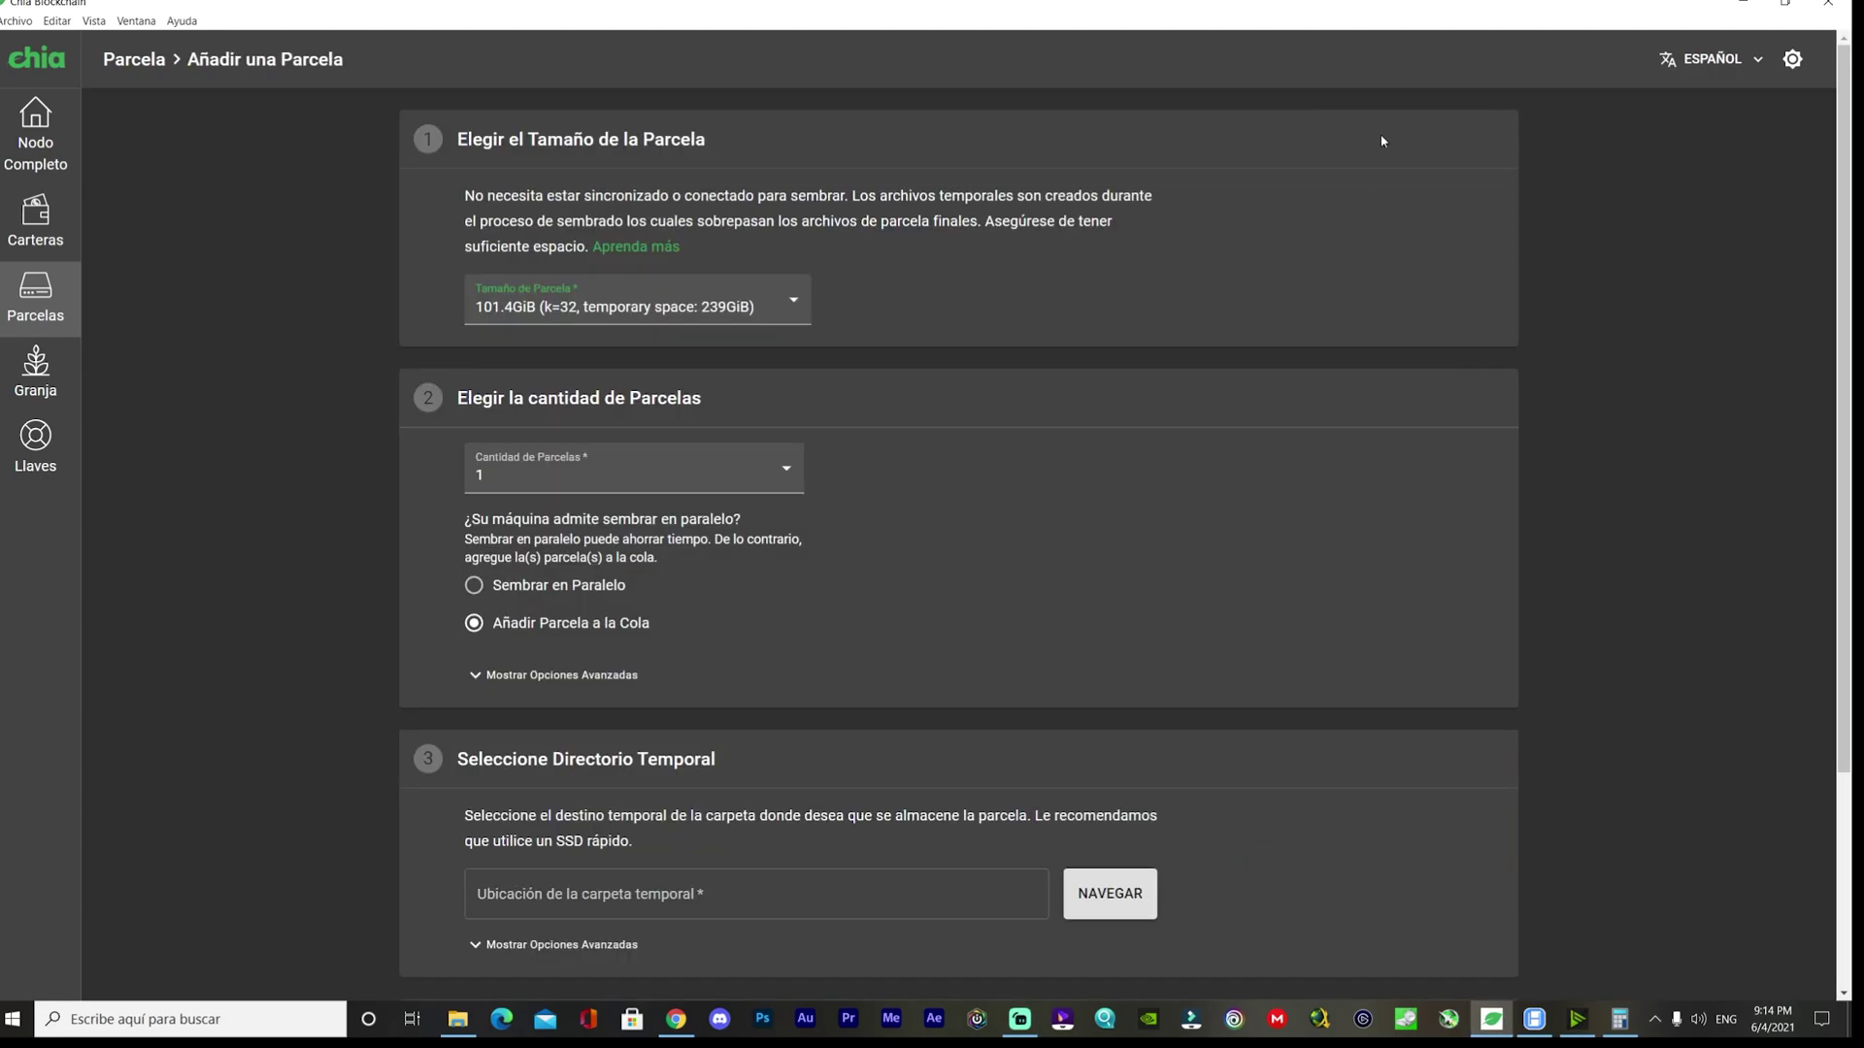
click(766, 469)
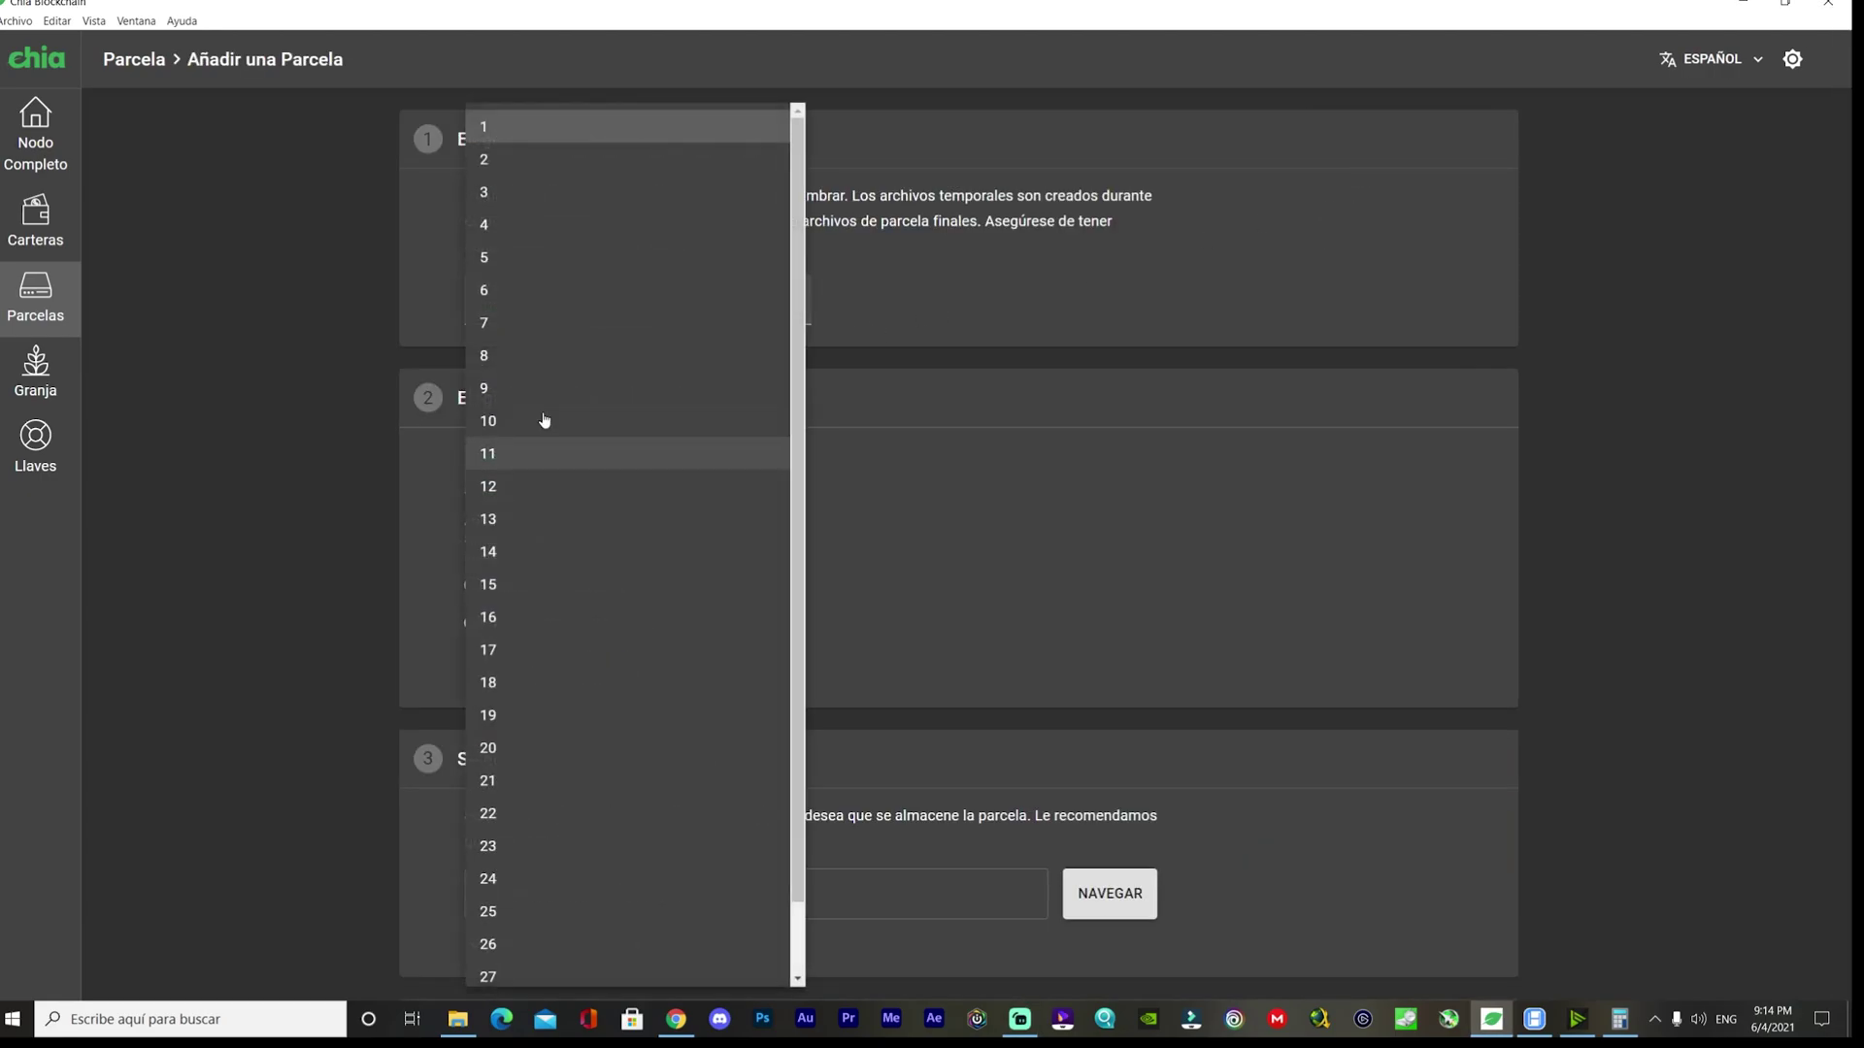
click(512, 267)
scroll(653, 481, down, 1)
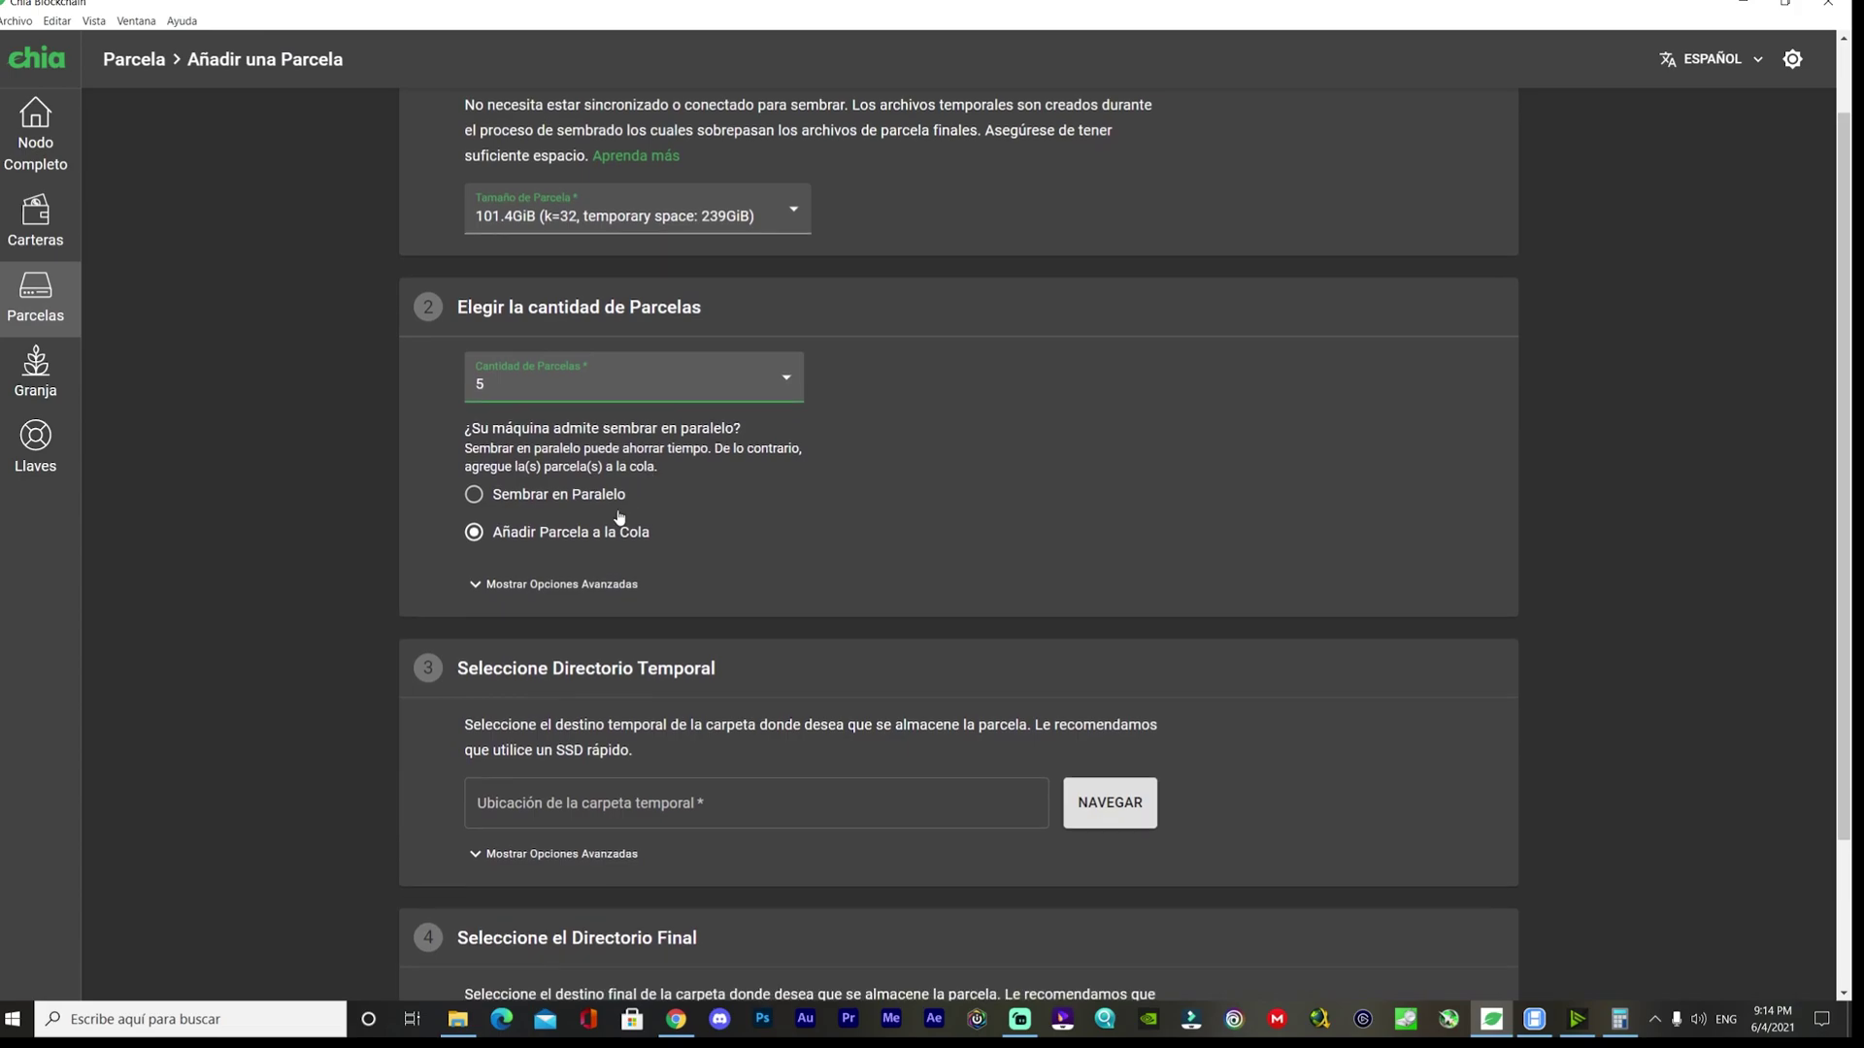
click(529, 497)
scroll(770, 484, down, 3)
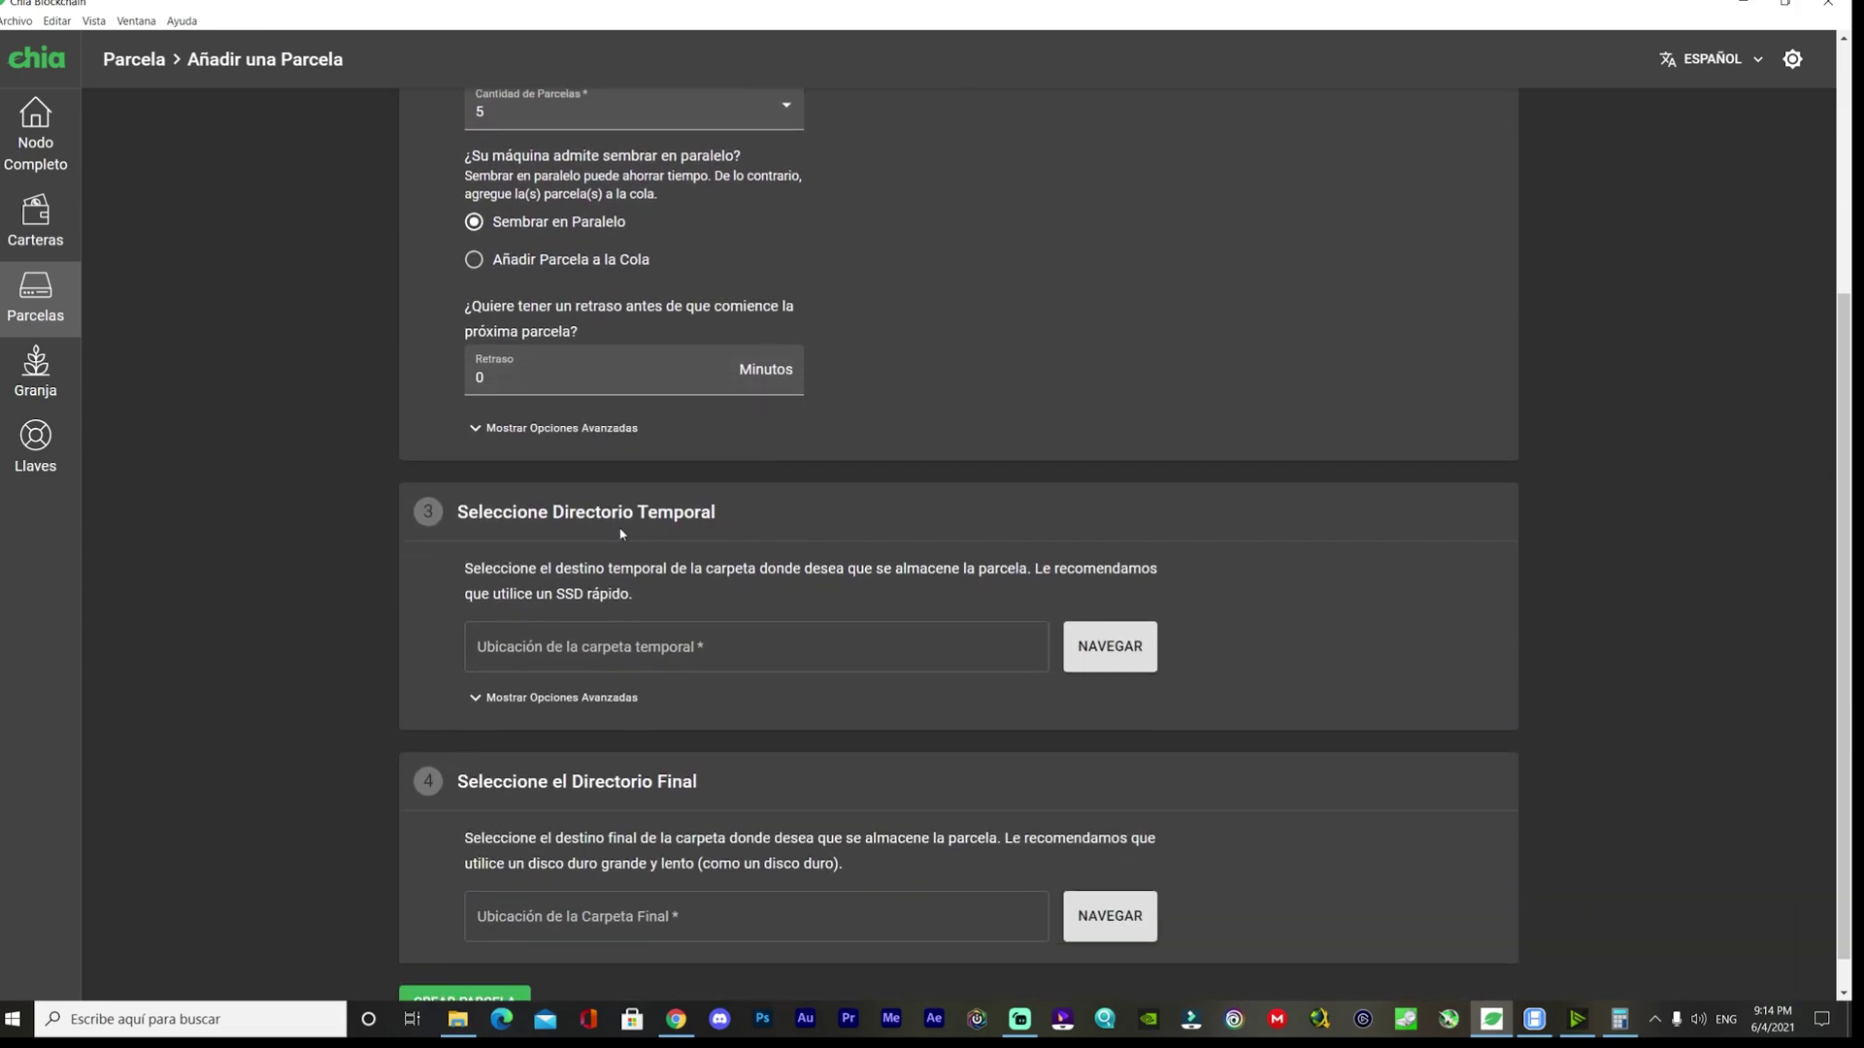
click(560, 430)
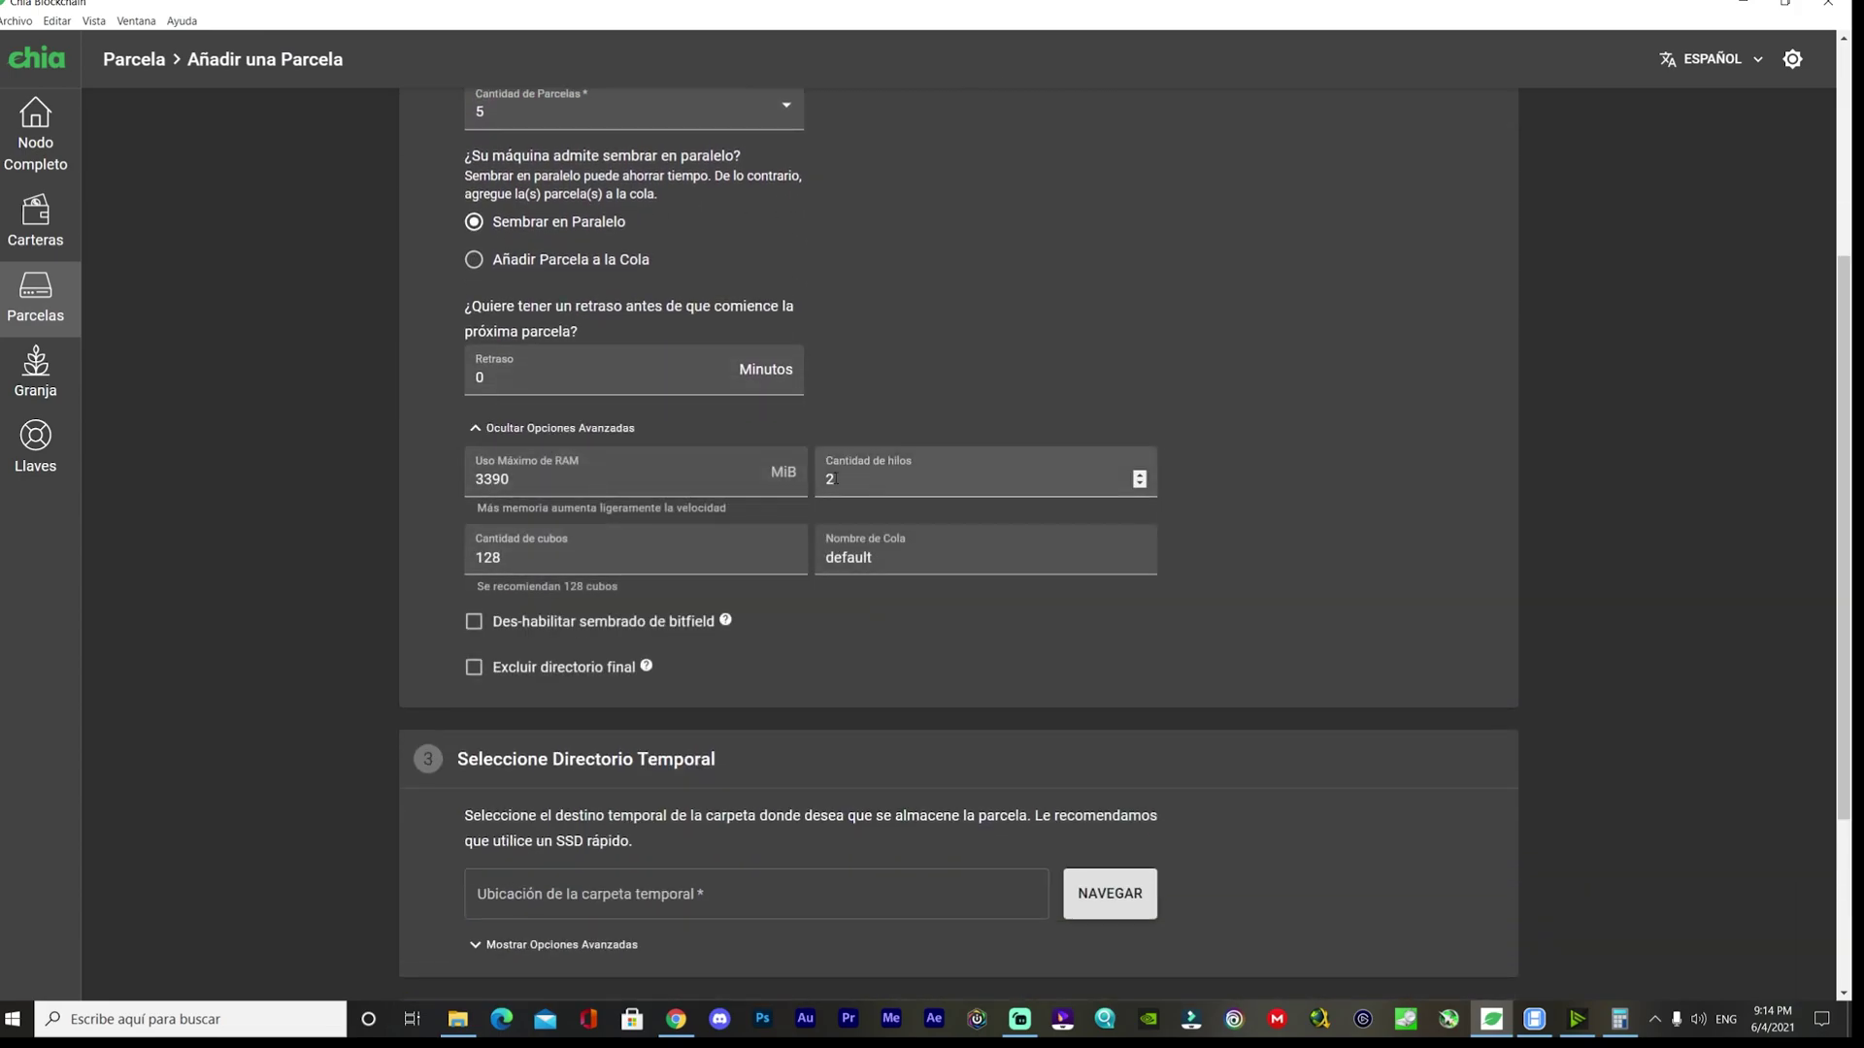
Multiply 2 threads by 5 plots in Calculator and return to the plot form.
click(1619, 1018)
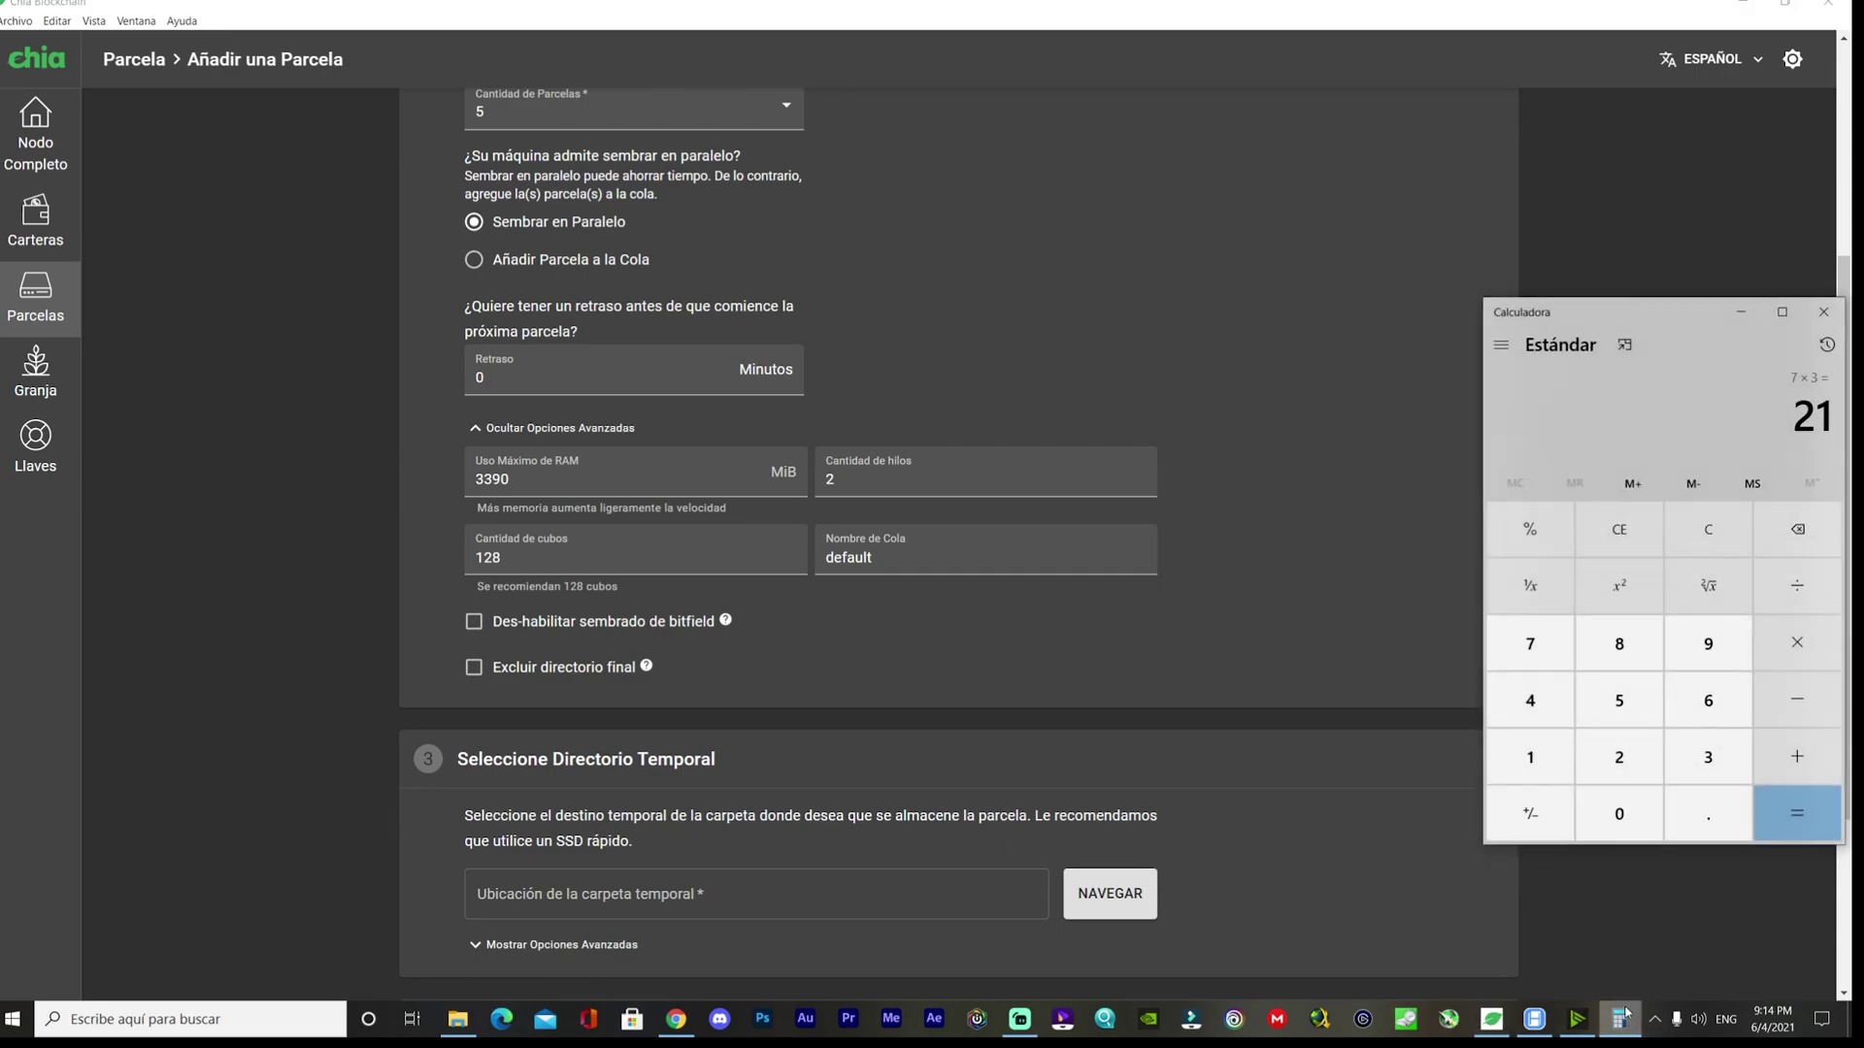
key(Escape)
key(2)
key(asterisk)
key(5)
key(Return)
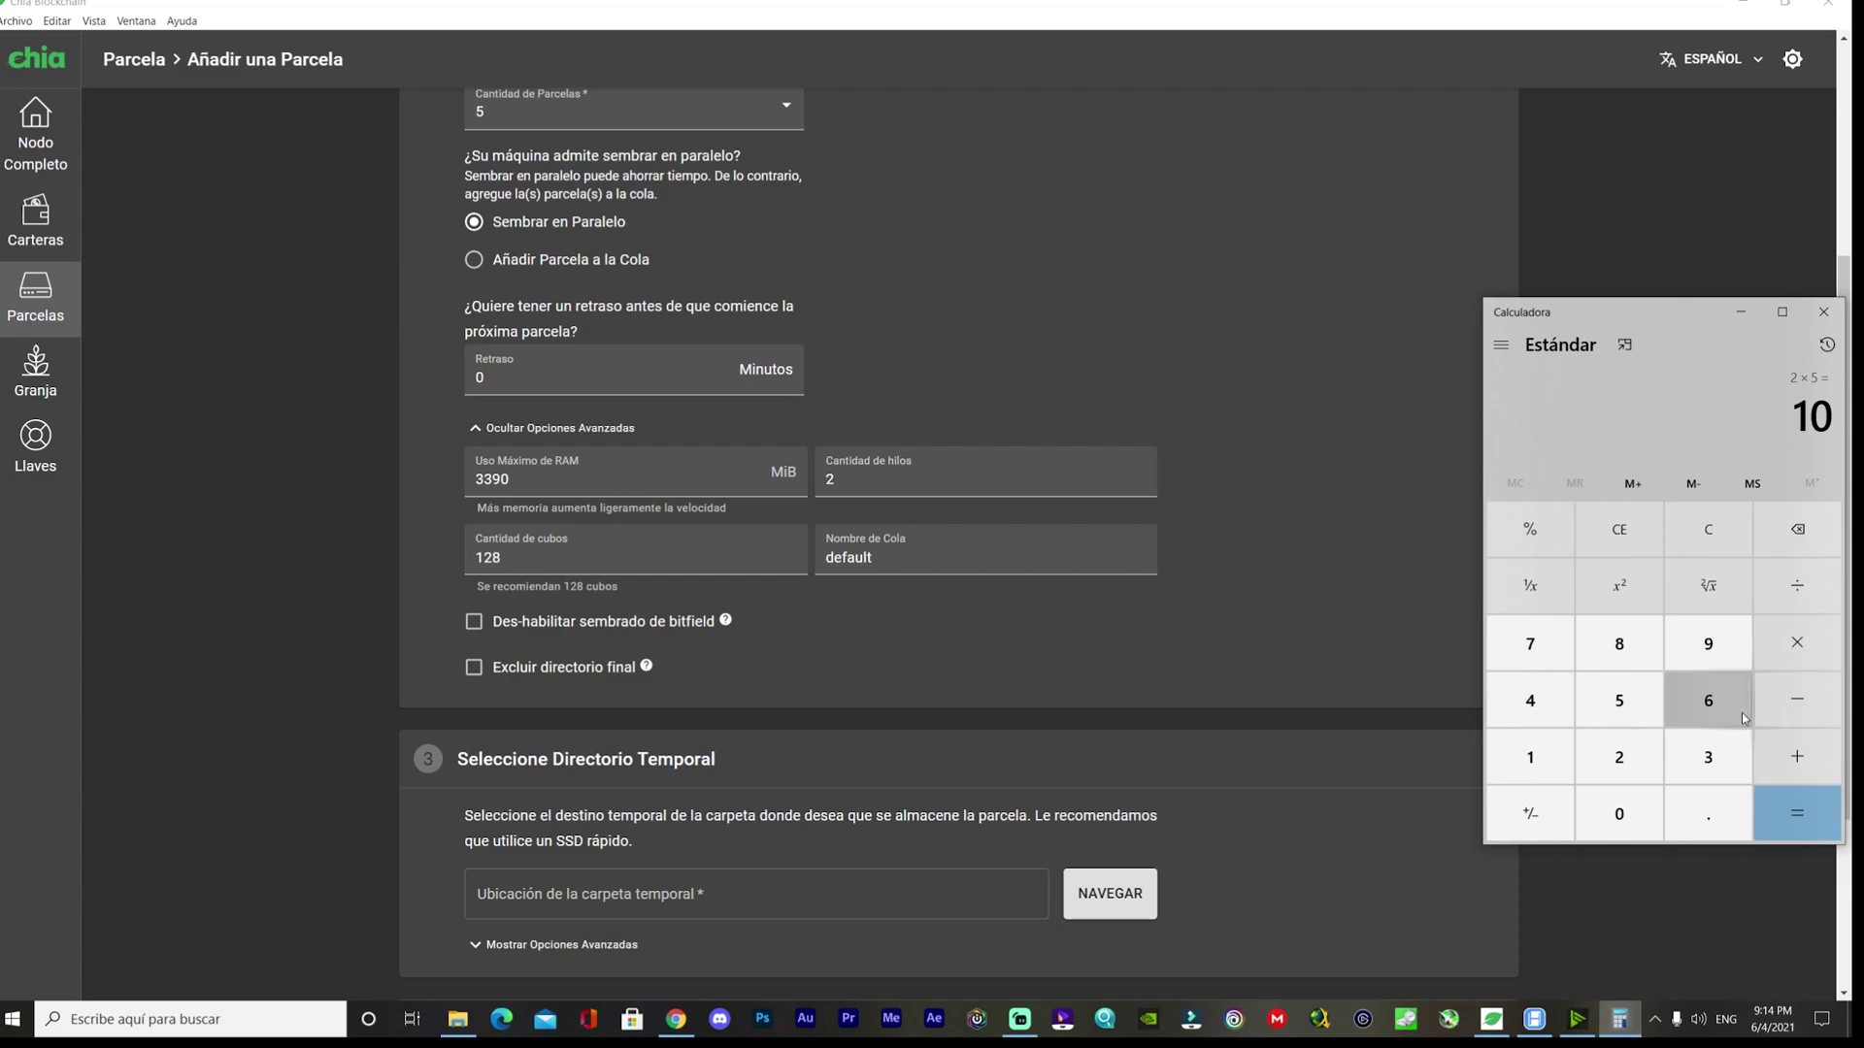
click(1753, 316)
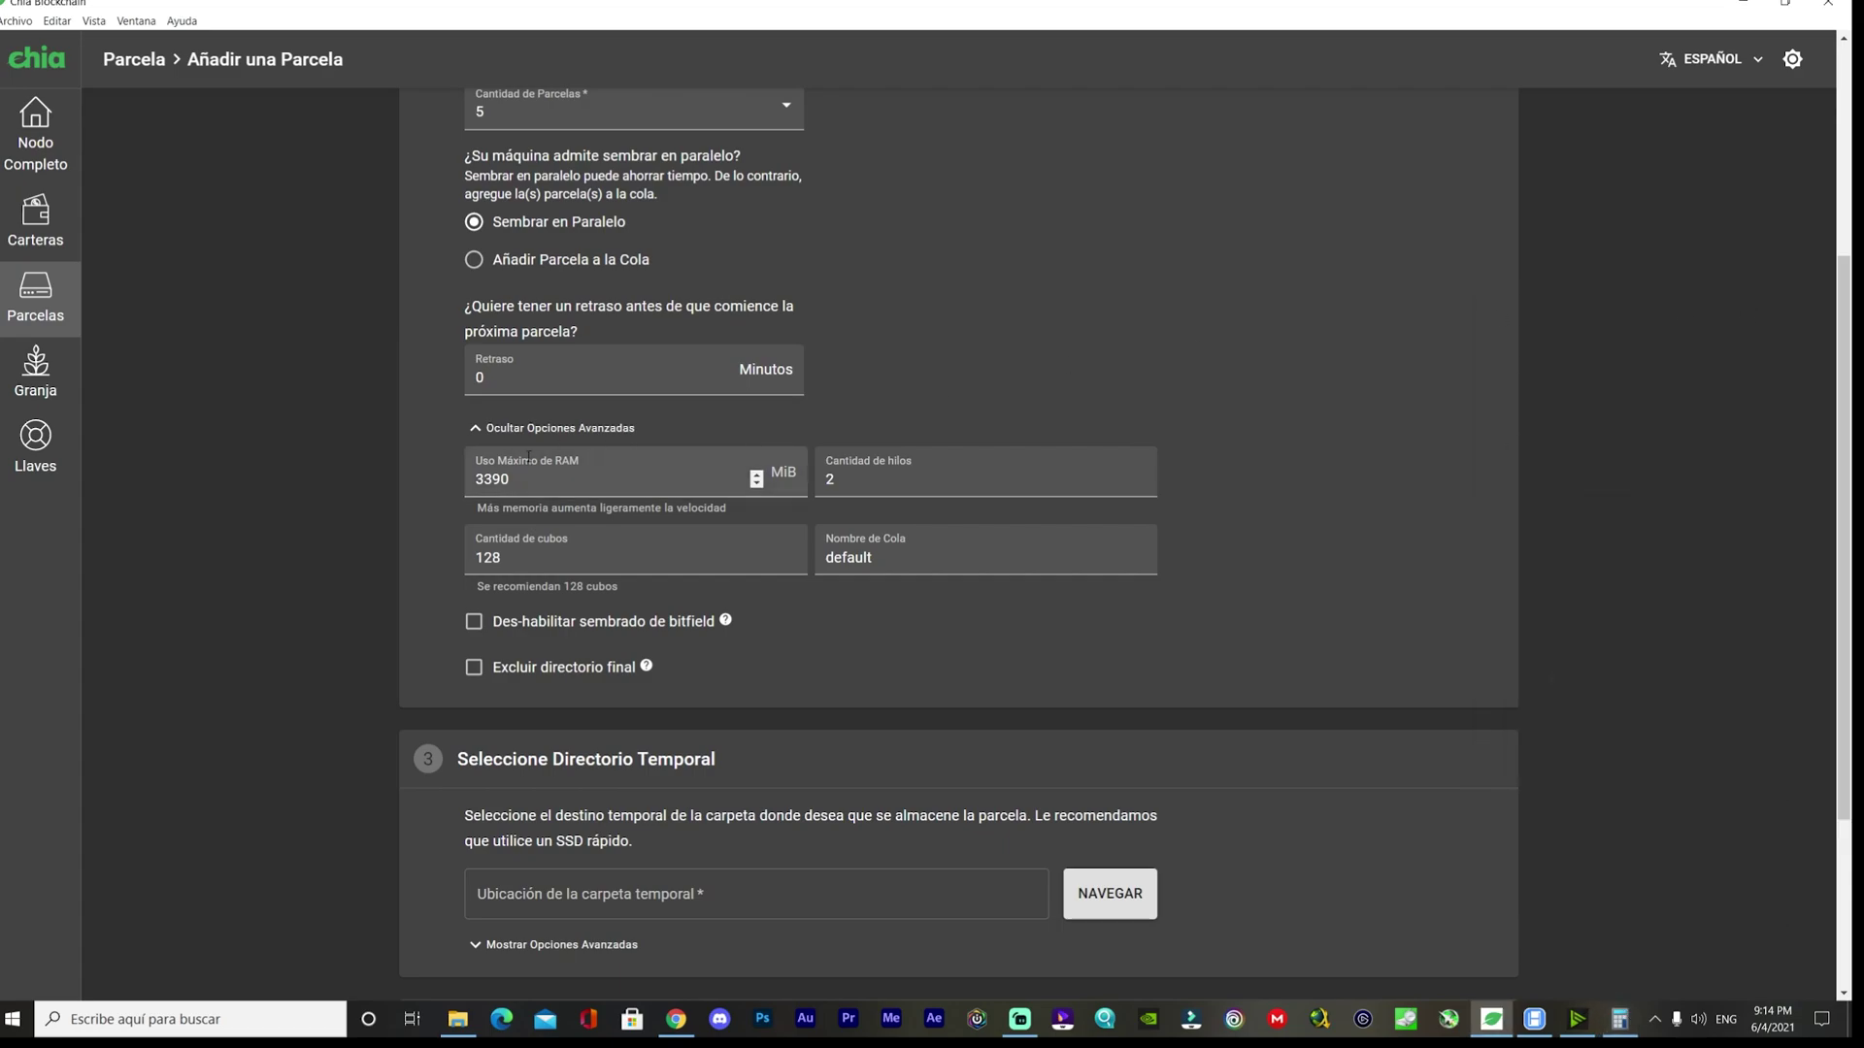
Select the Chia Temporal folder on the El Presente Tech (D:) drive as the temporary directory.
scroll(1089, 602, down, 3)
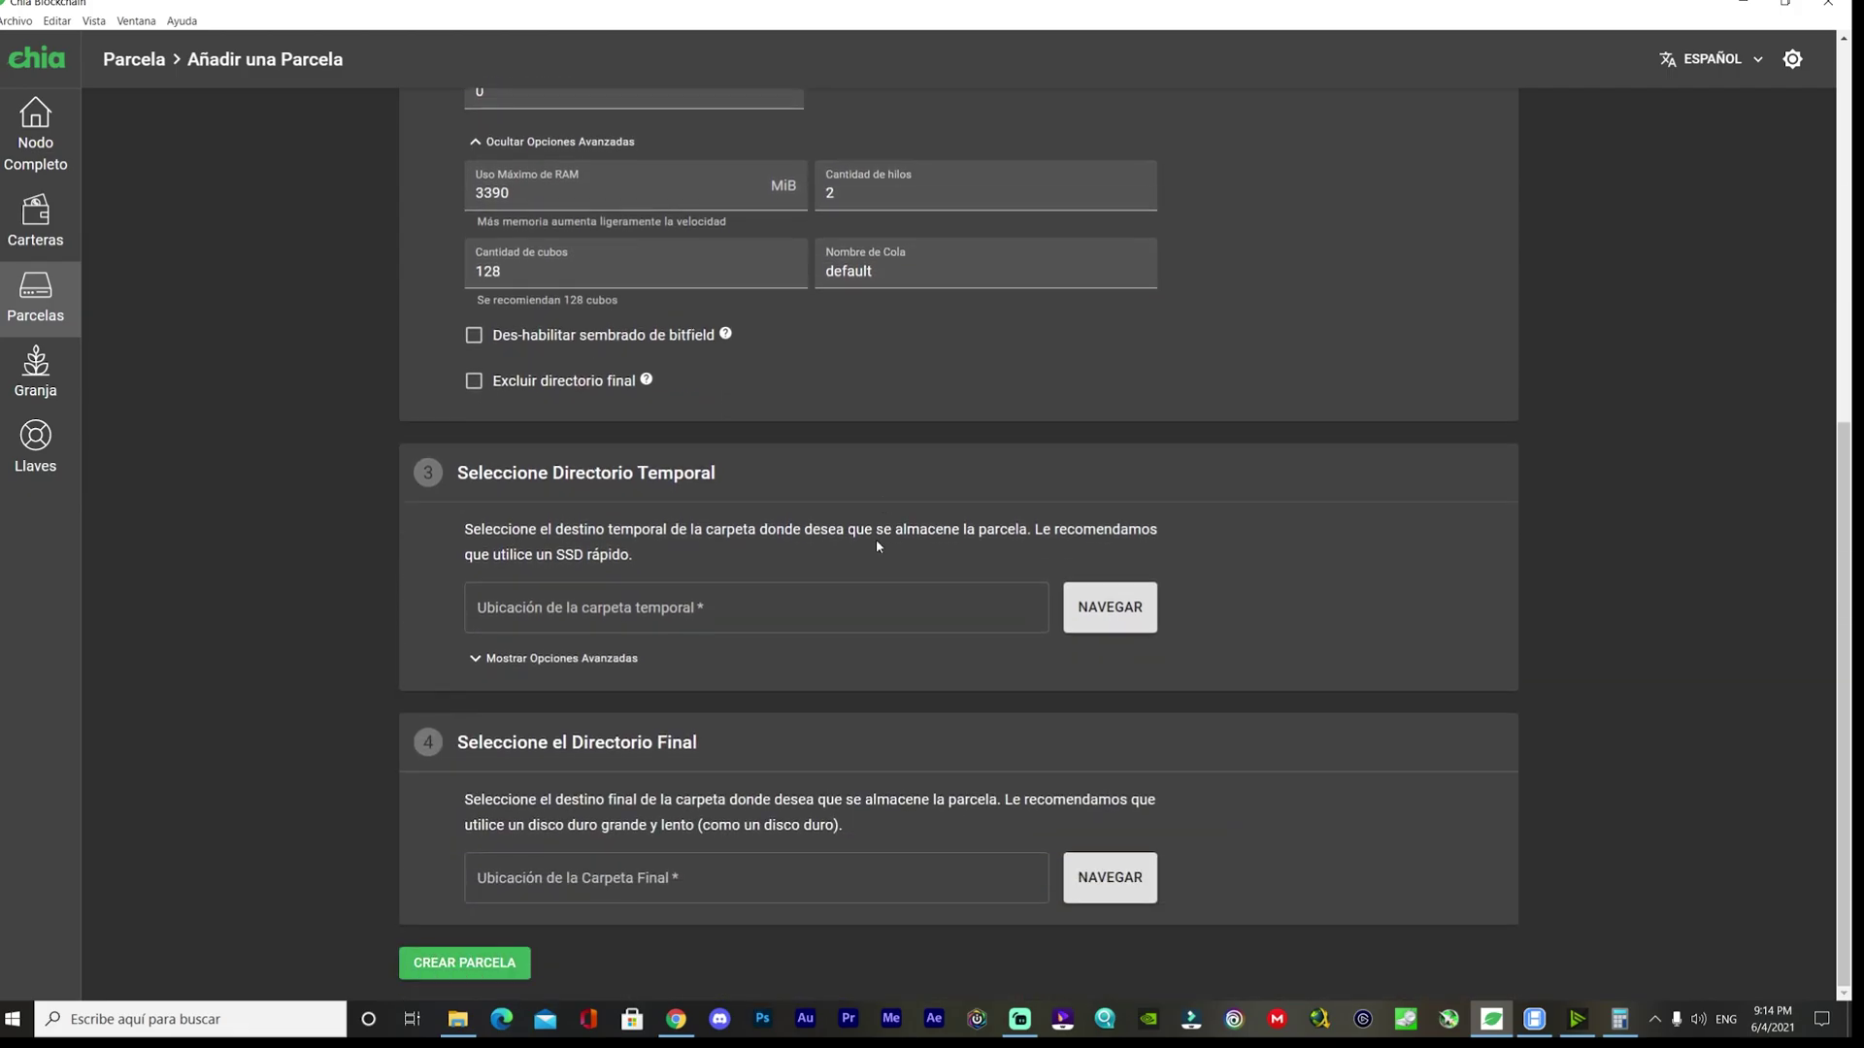
click(1088, 602)
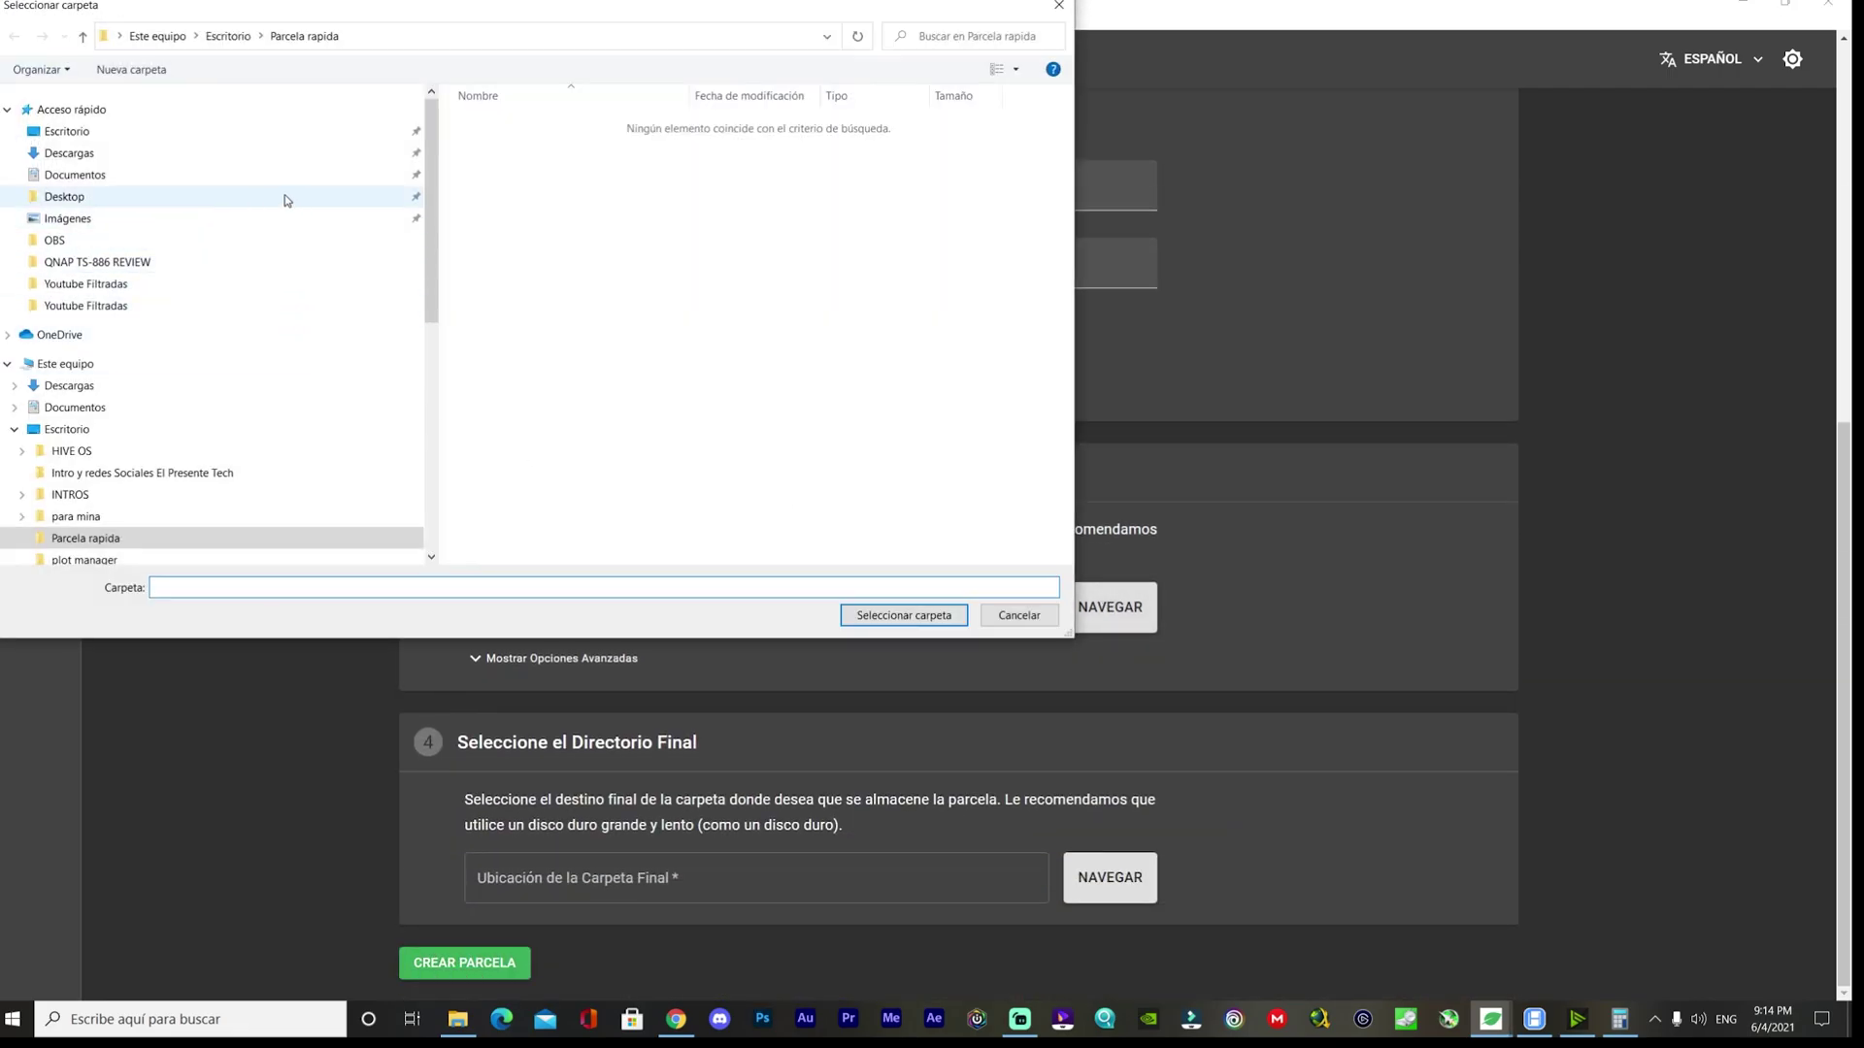
click(89, 369)
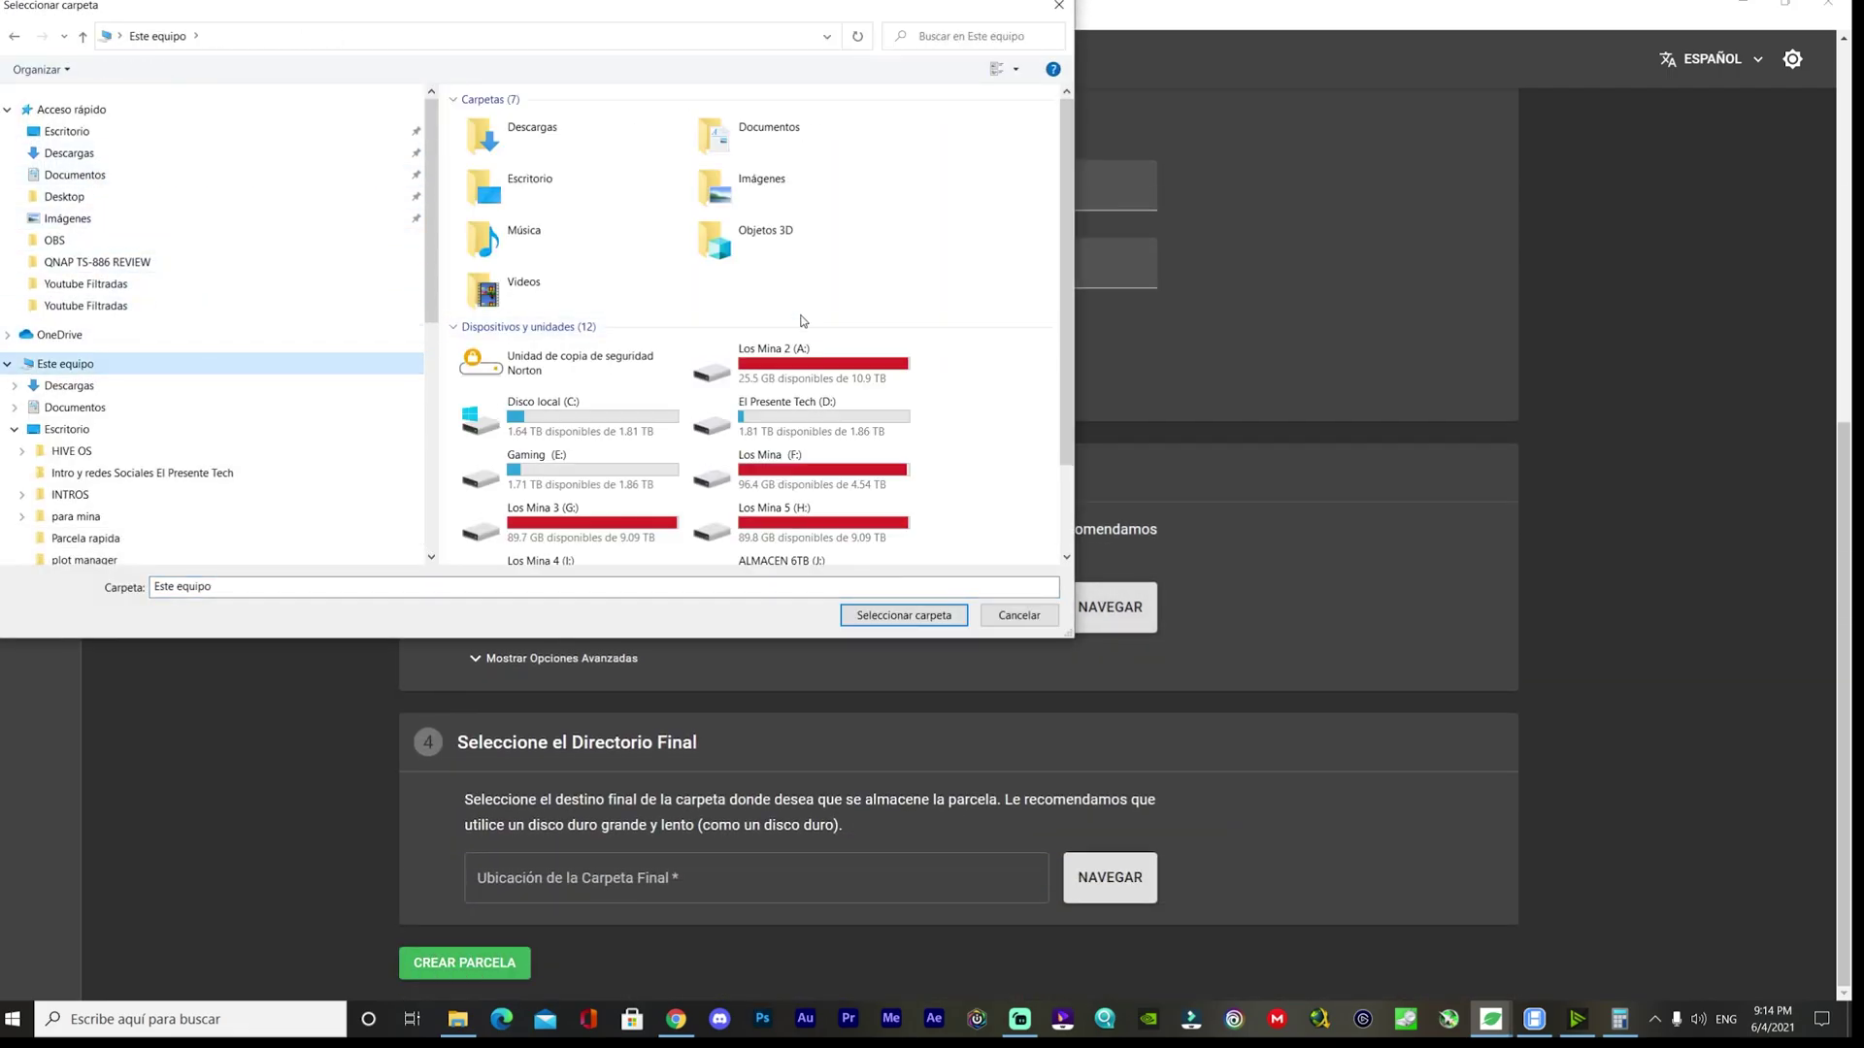
scroll(811, 367, down, 2)
double_click(777, 325)
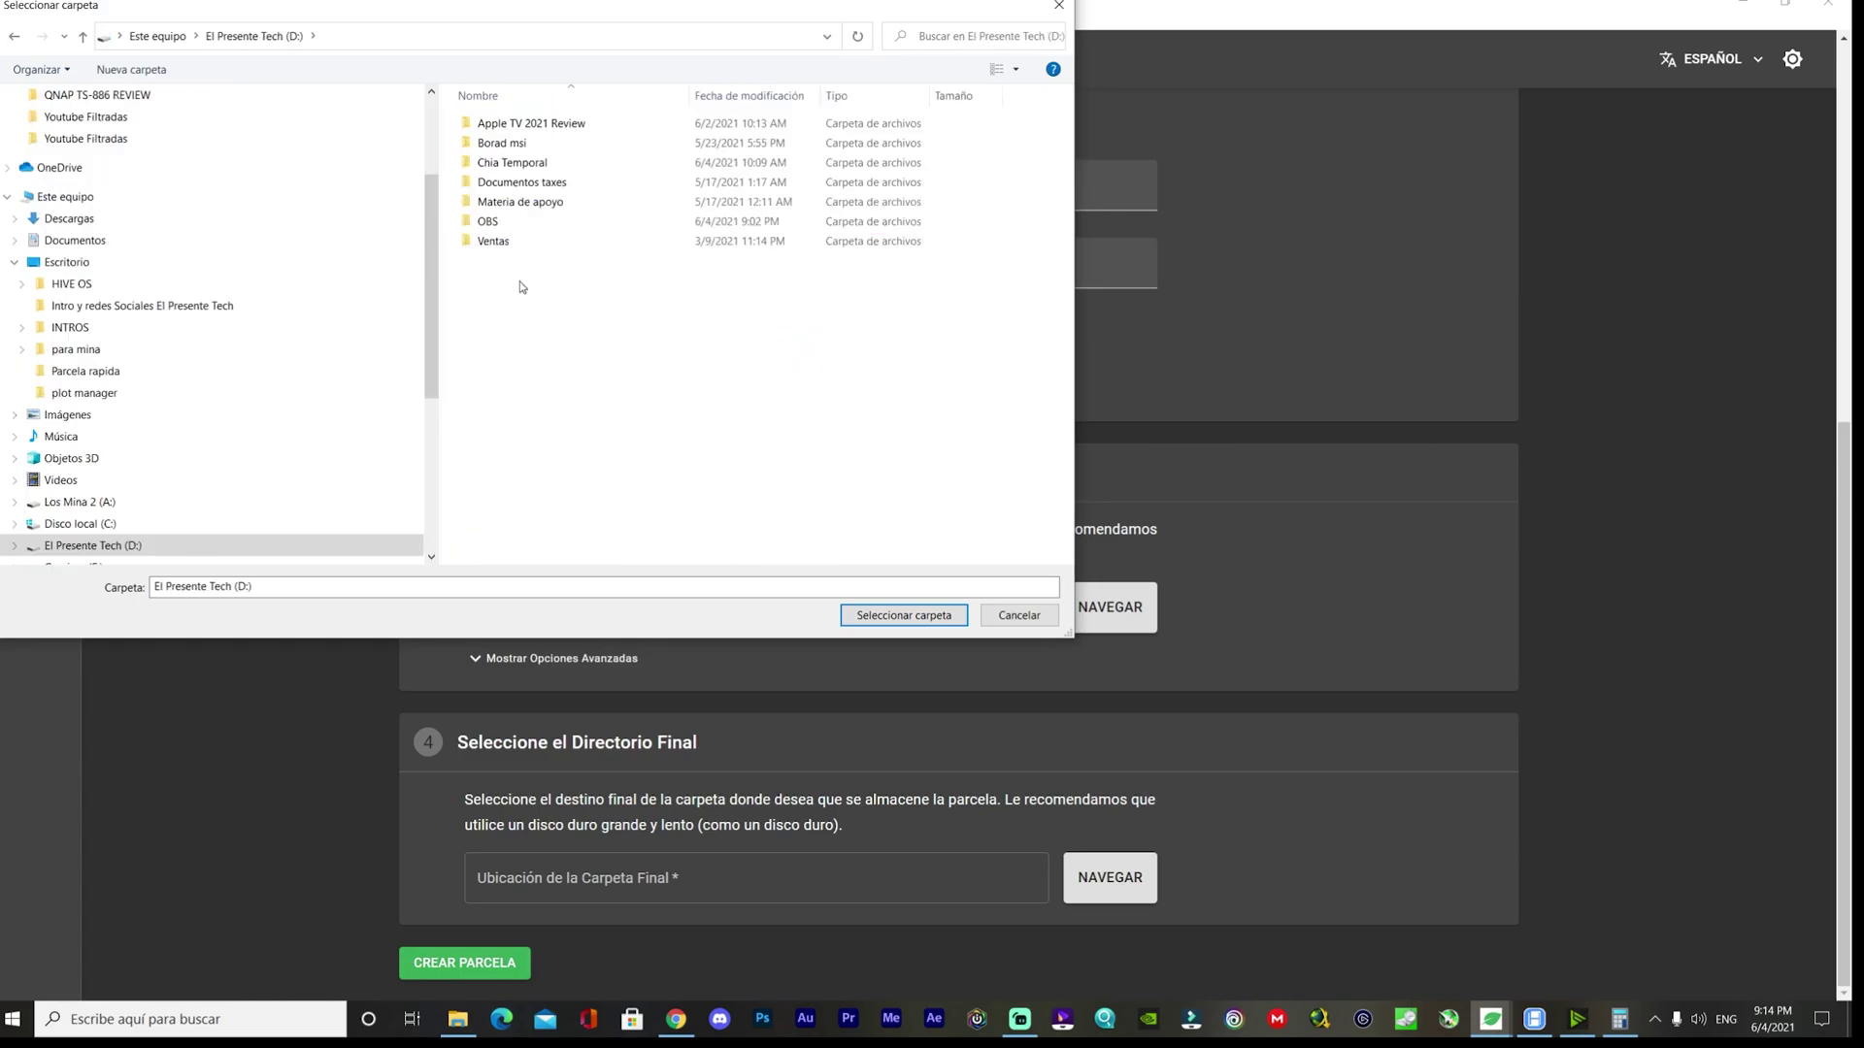
click(527, 167)
double_click(527, 167)
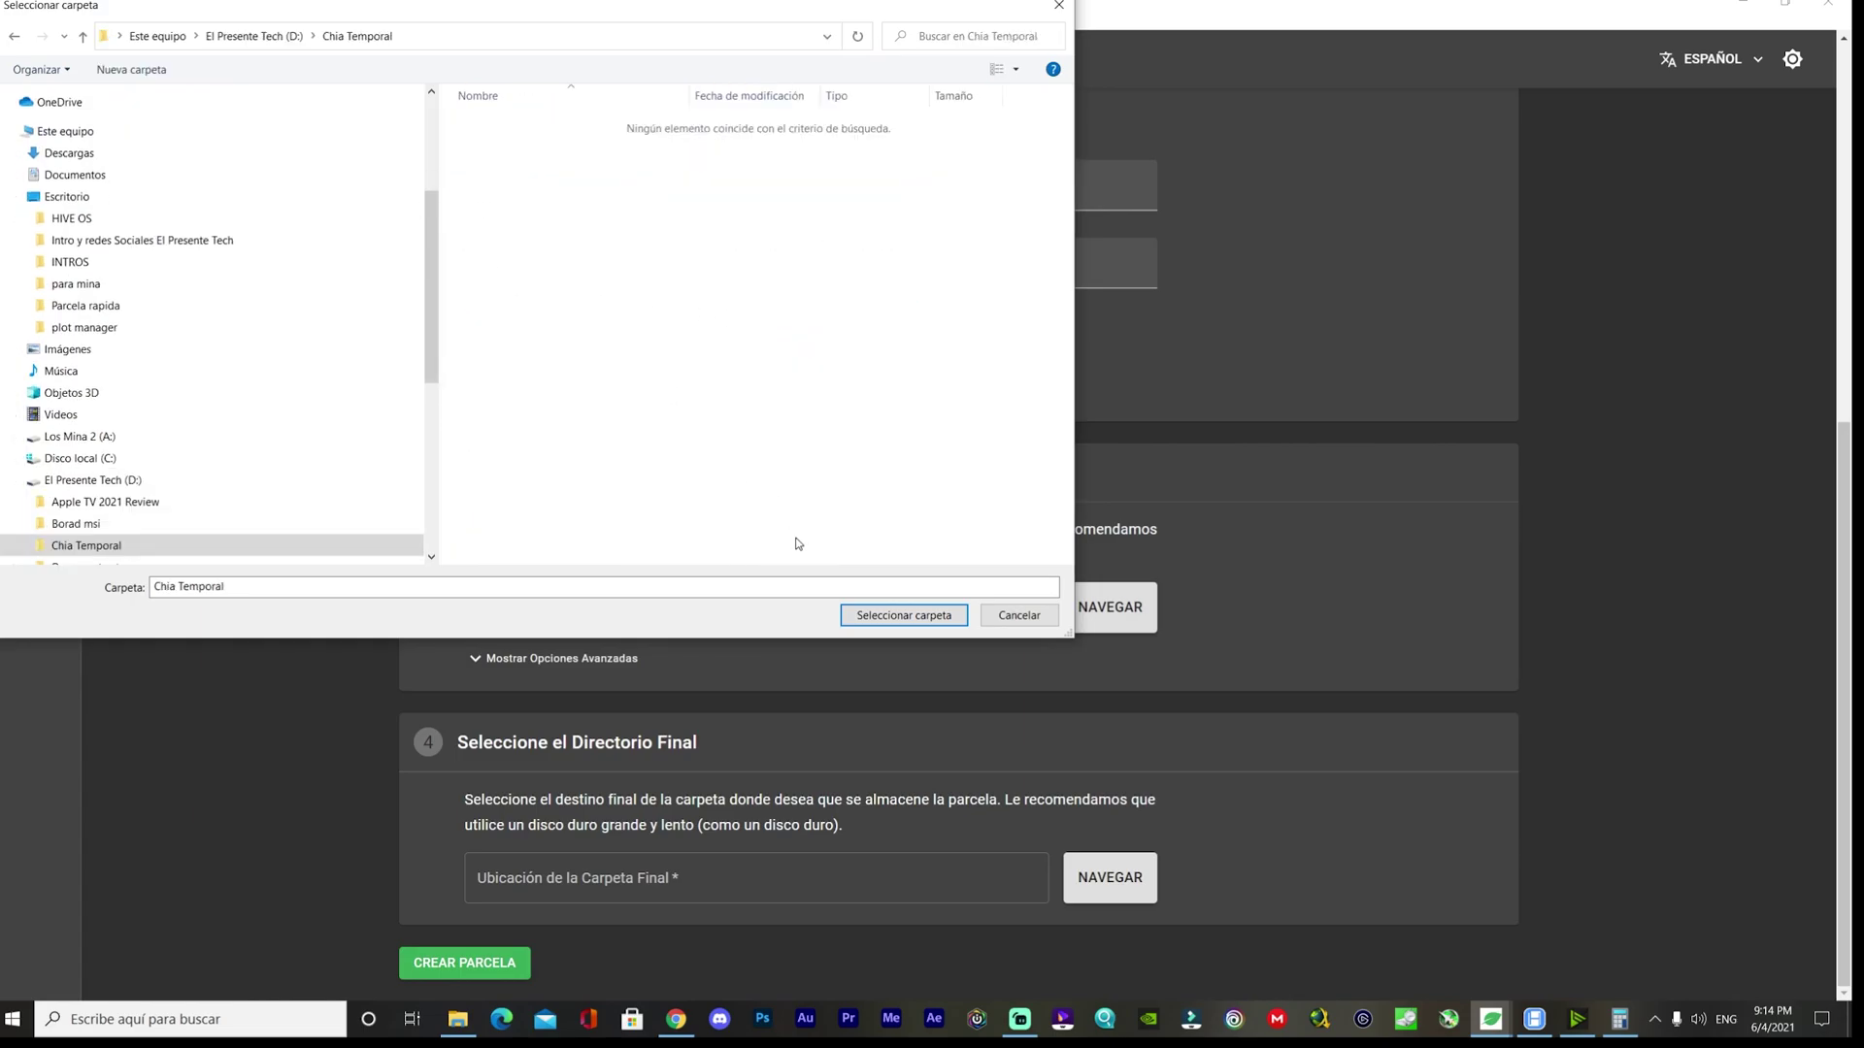
click(902, 615)
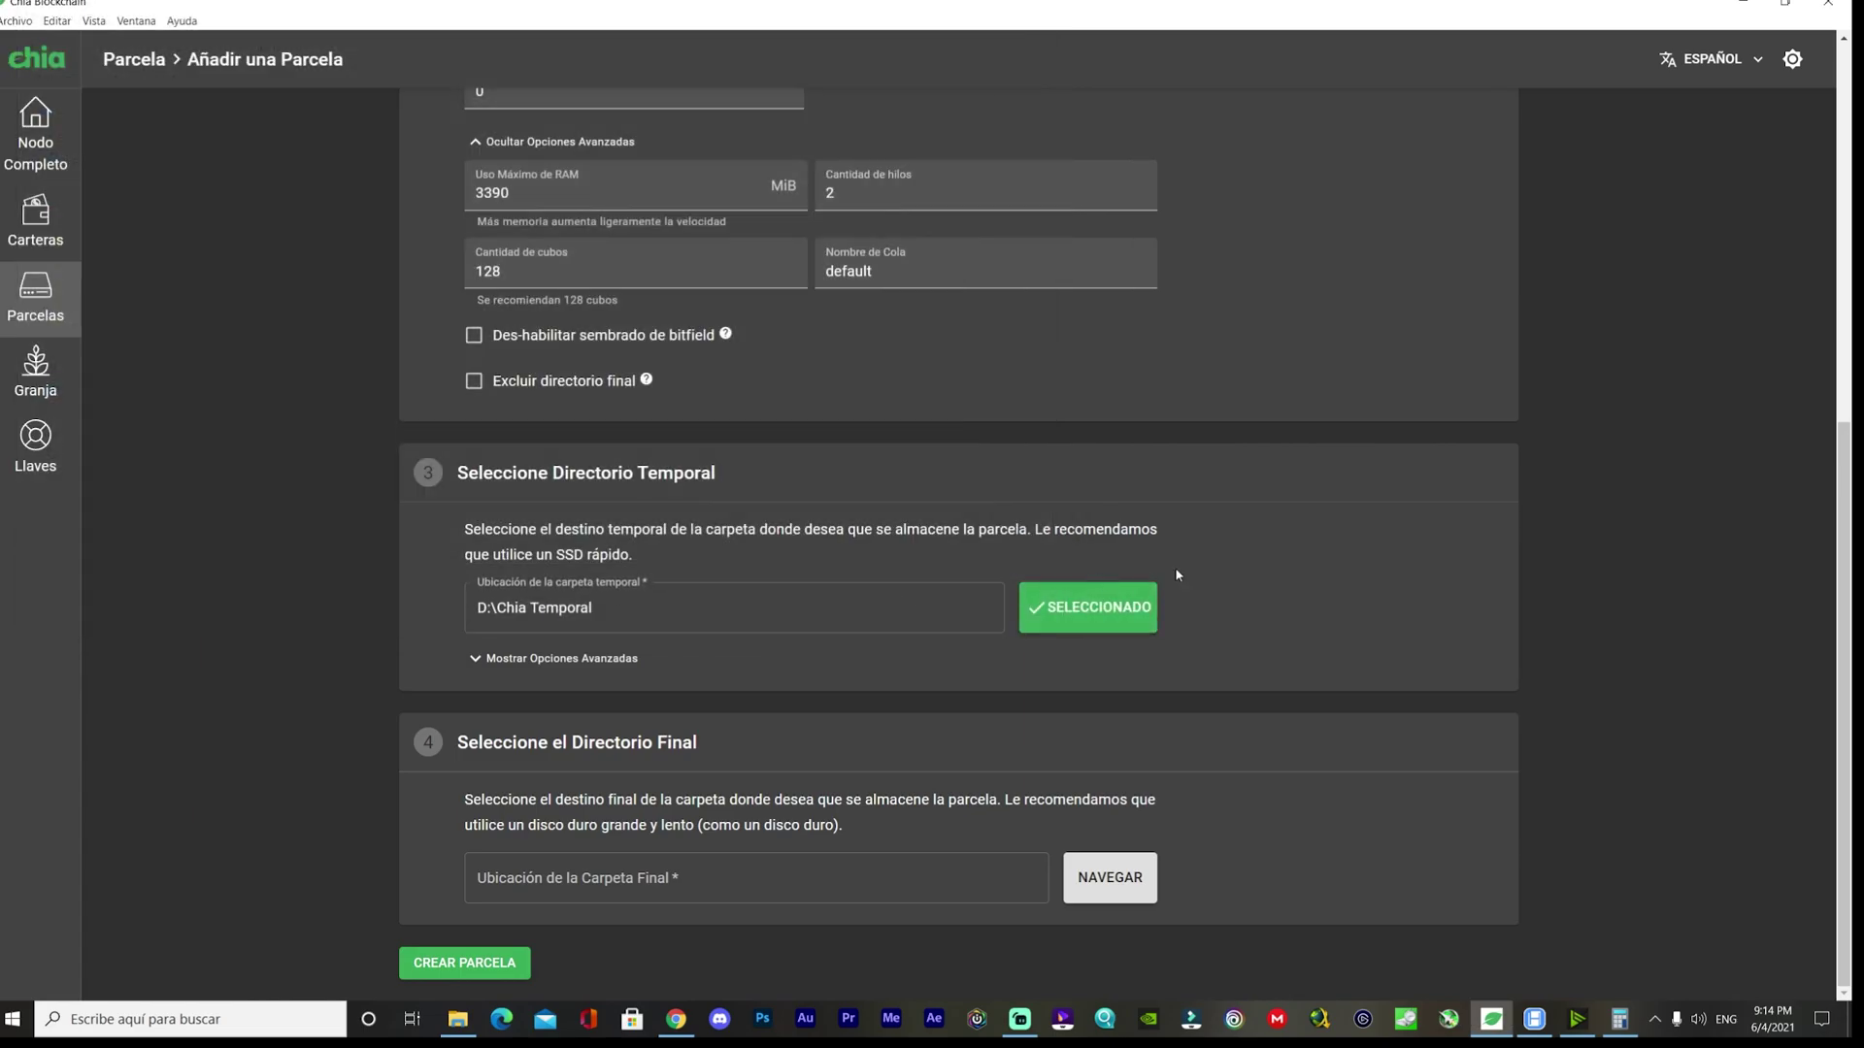
Select the Parcela rapida folder on the desktop as the final directory.
click(1113, 891)
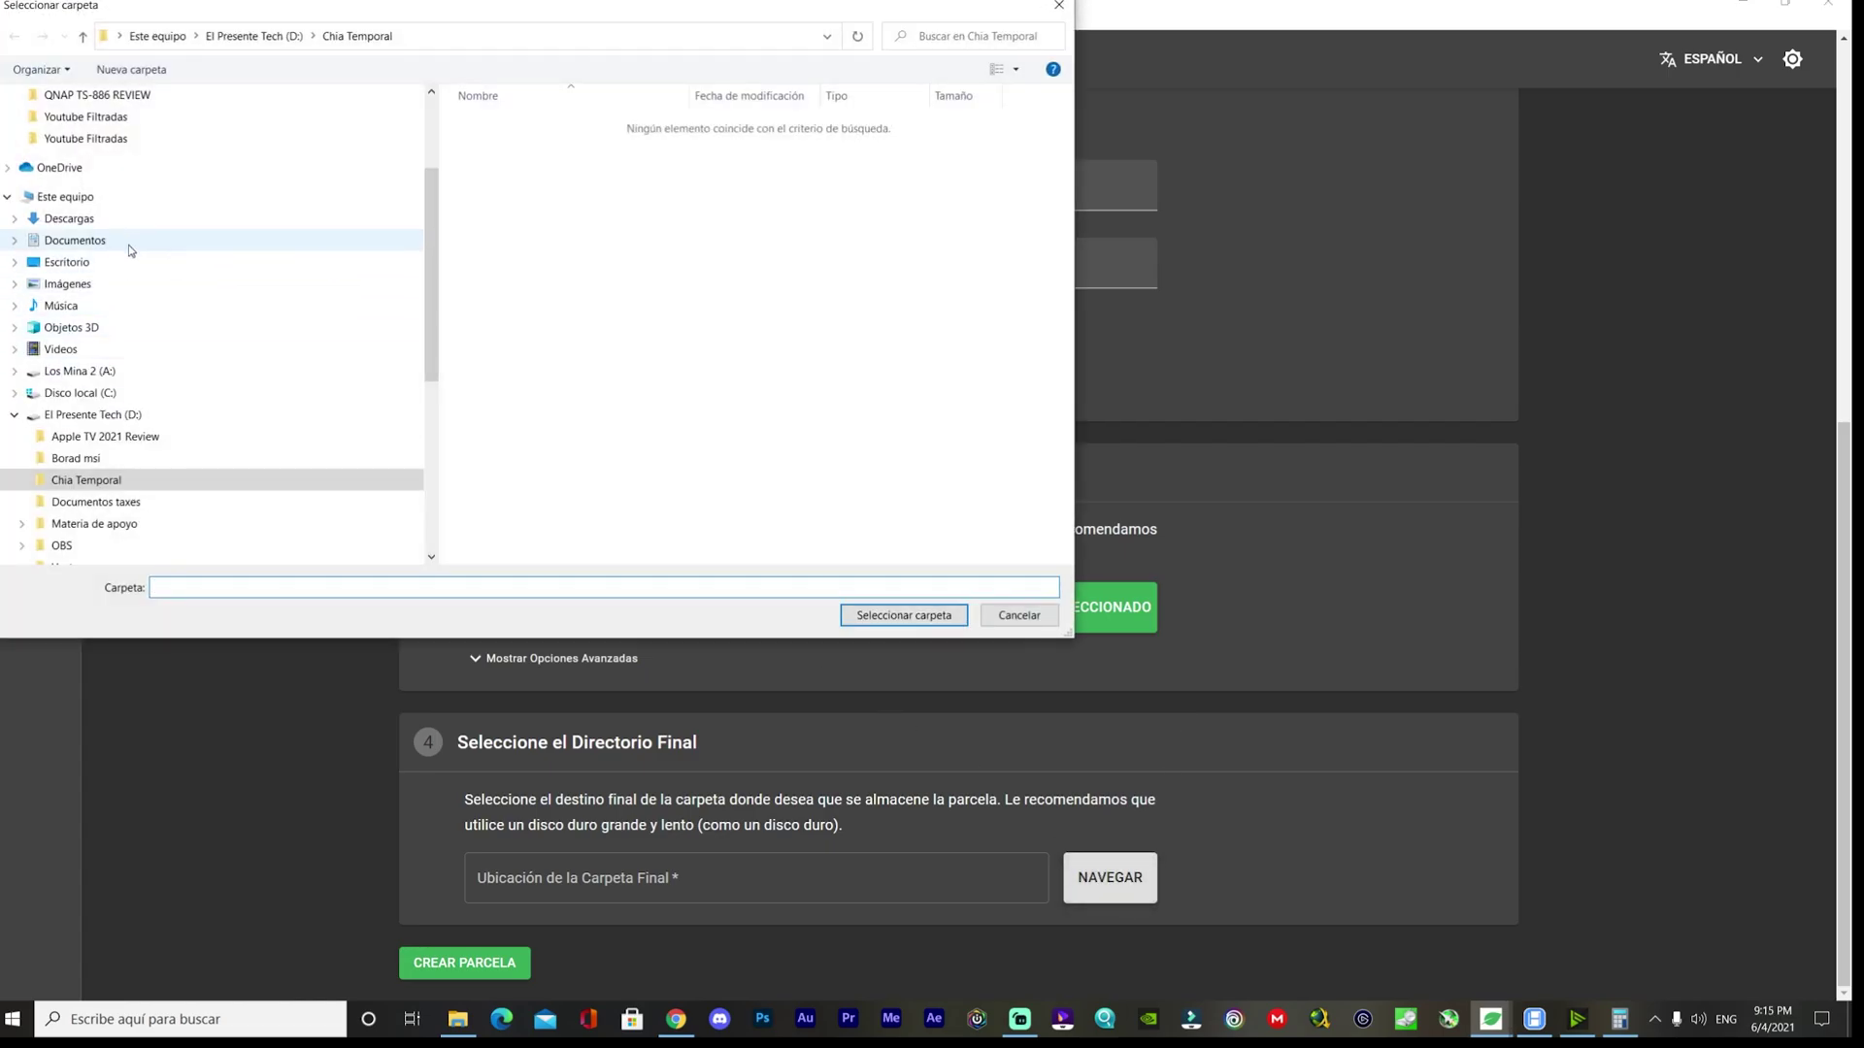
click(68, 196)
scroll(121, 197, up, 2)
scroll(121, 196, up, 2)
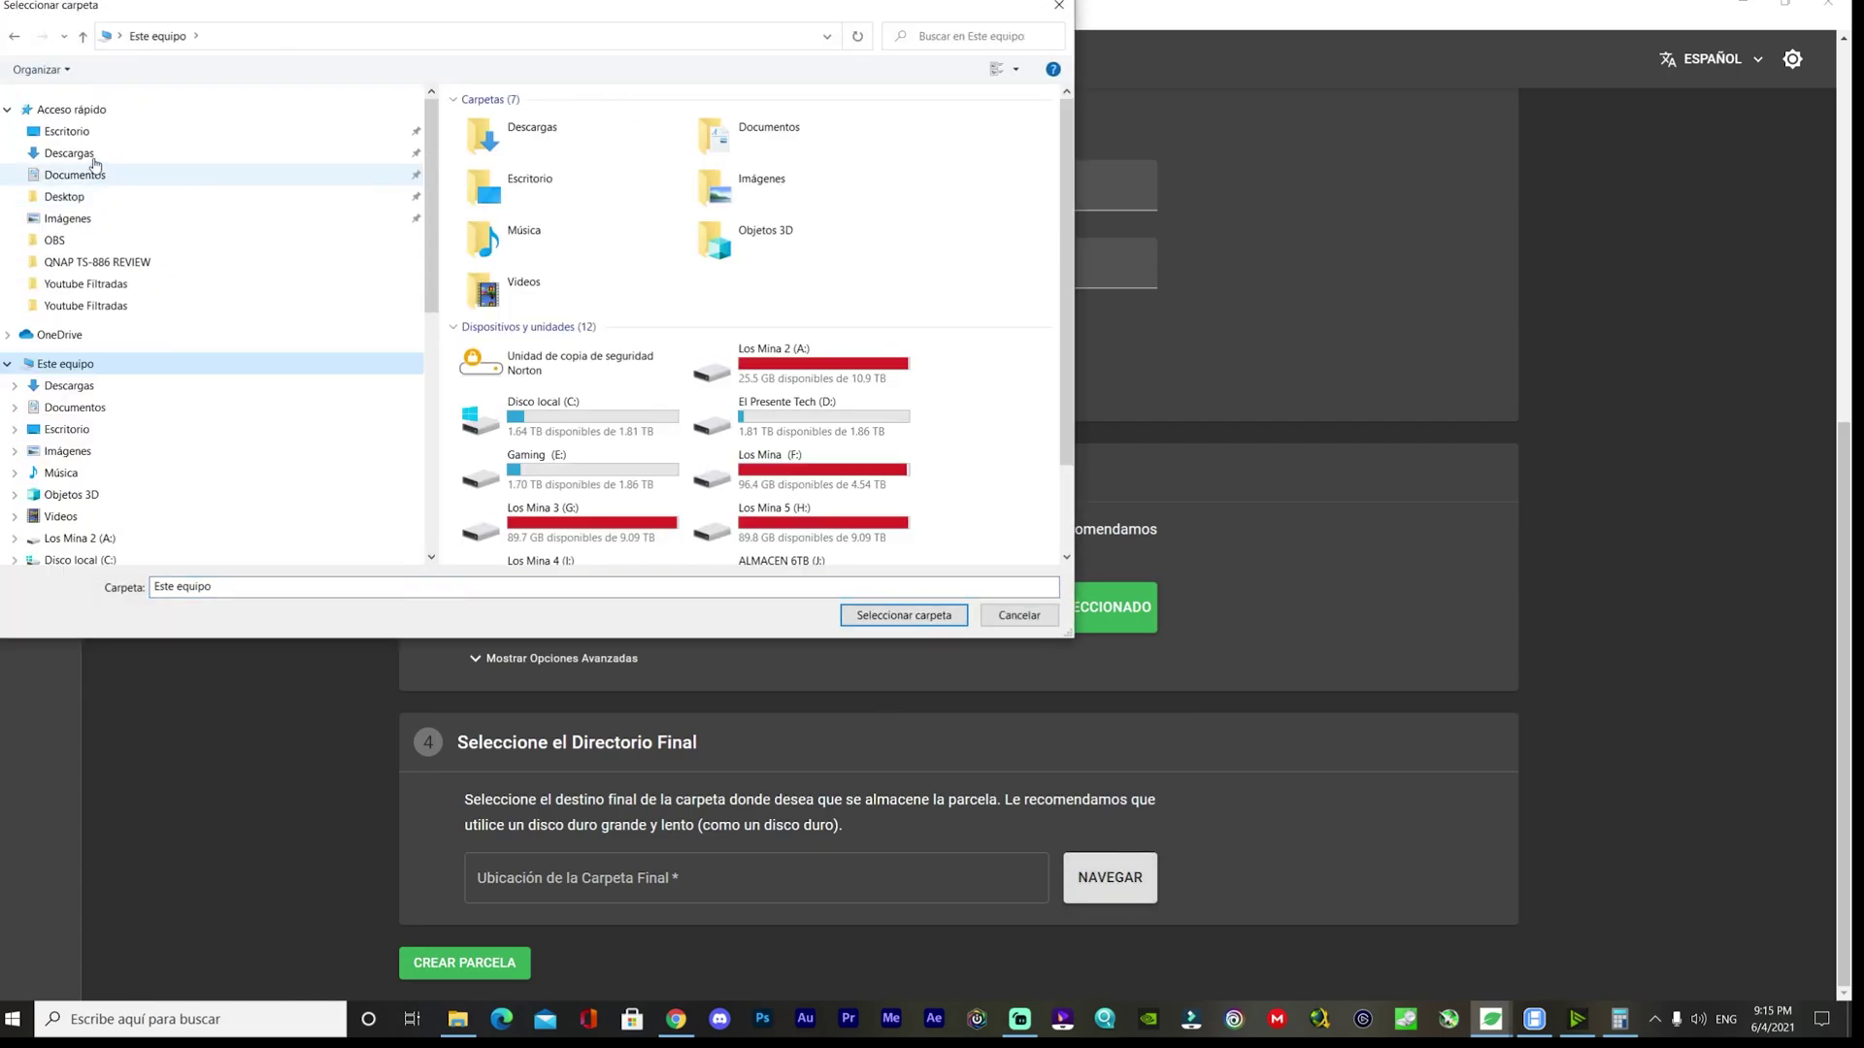
click(66, 131)
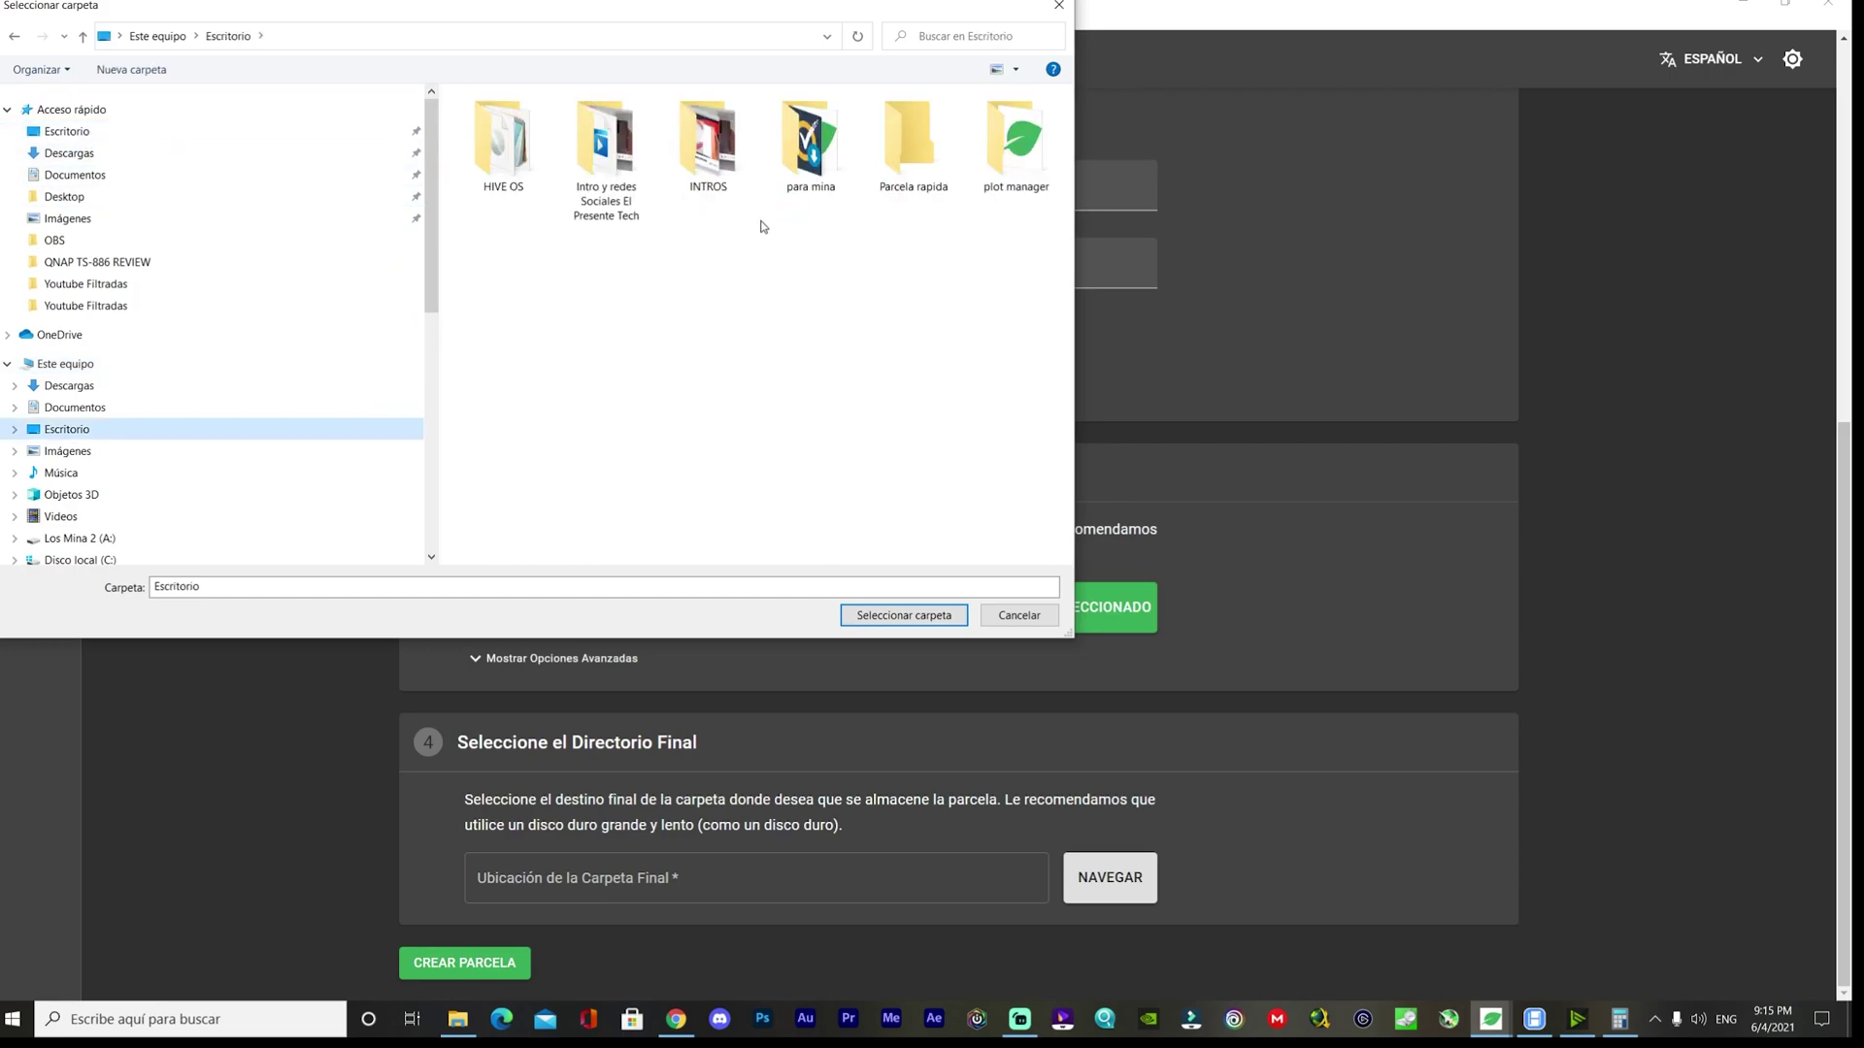
double_click(910, 180)
click(903, 616)
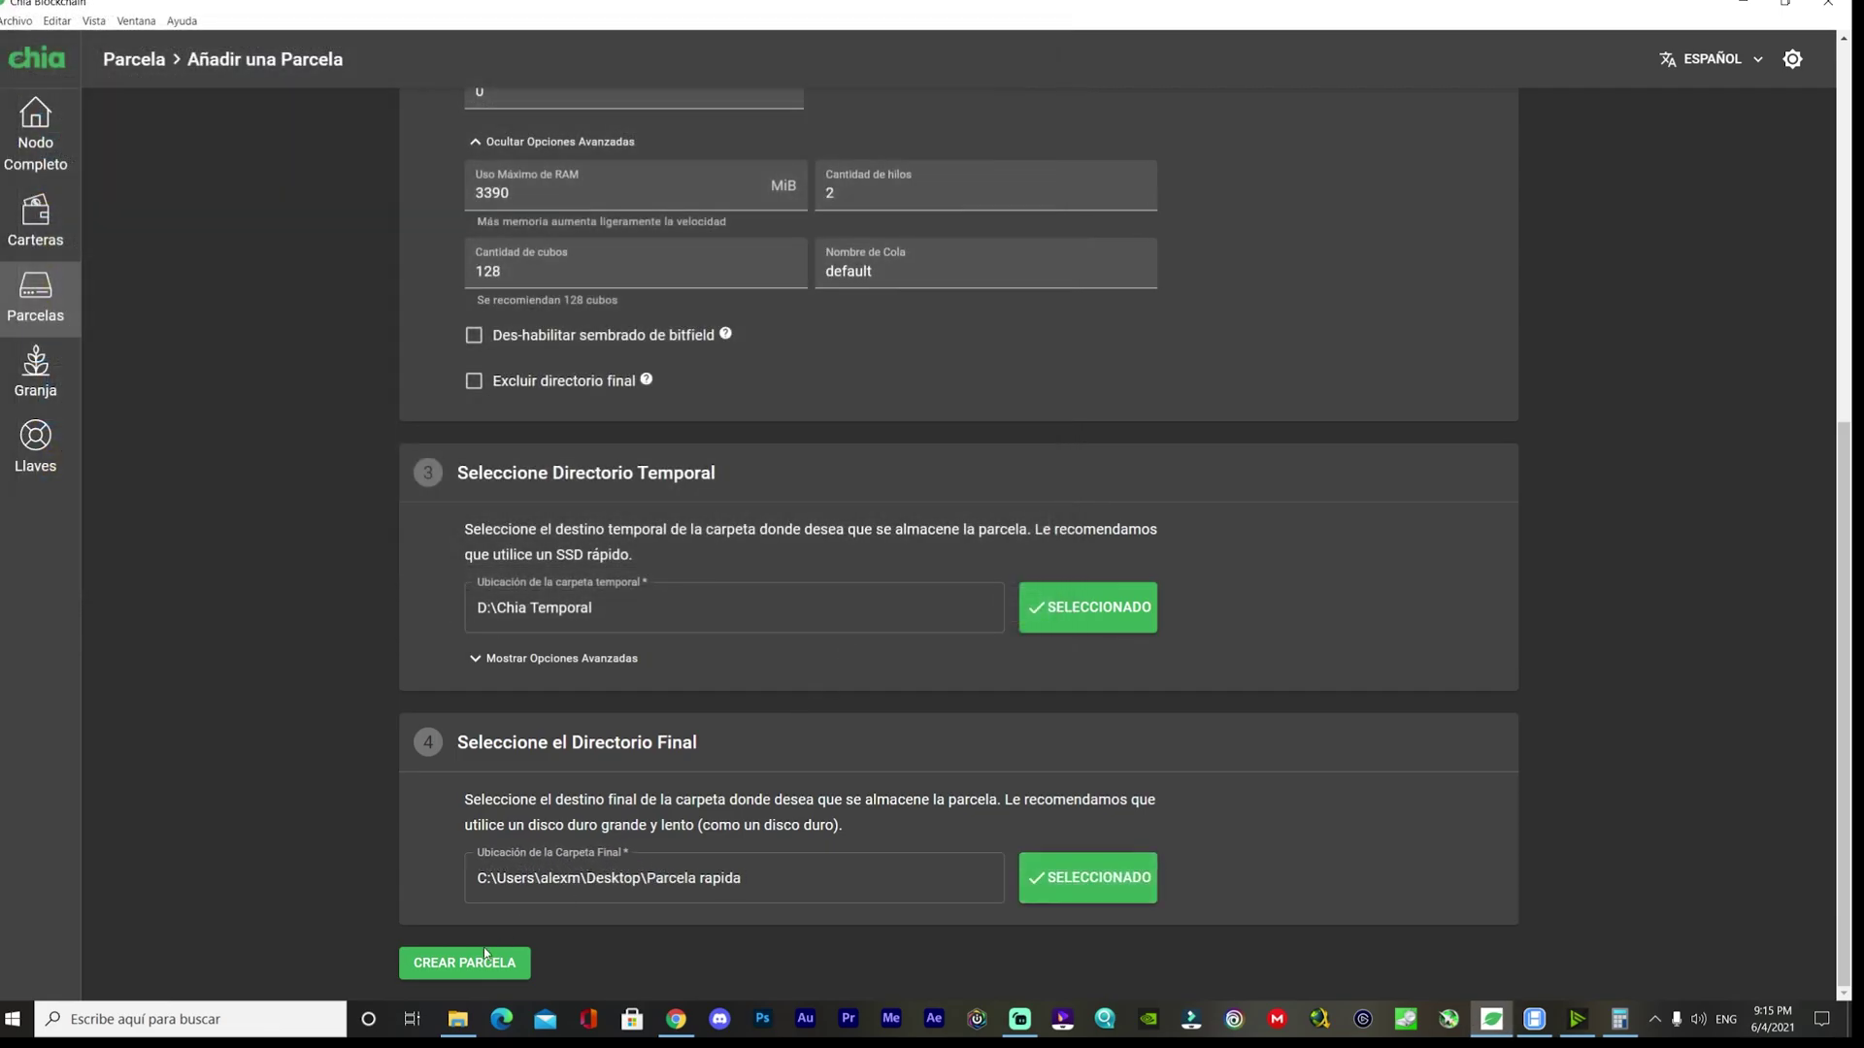
Create the five plots and review their status in the local harvester plots list.
click(486, 957)
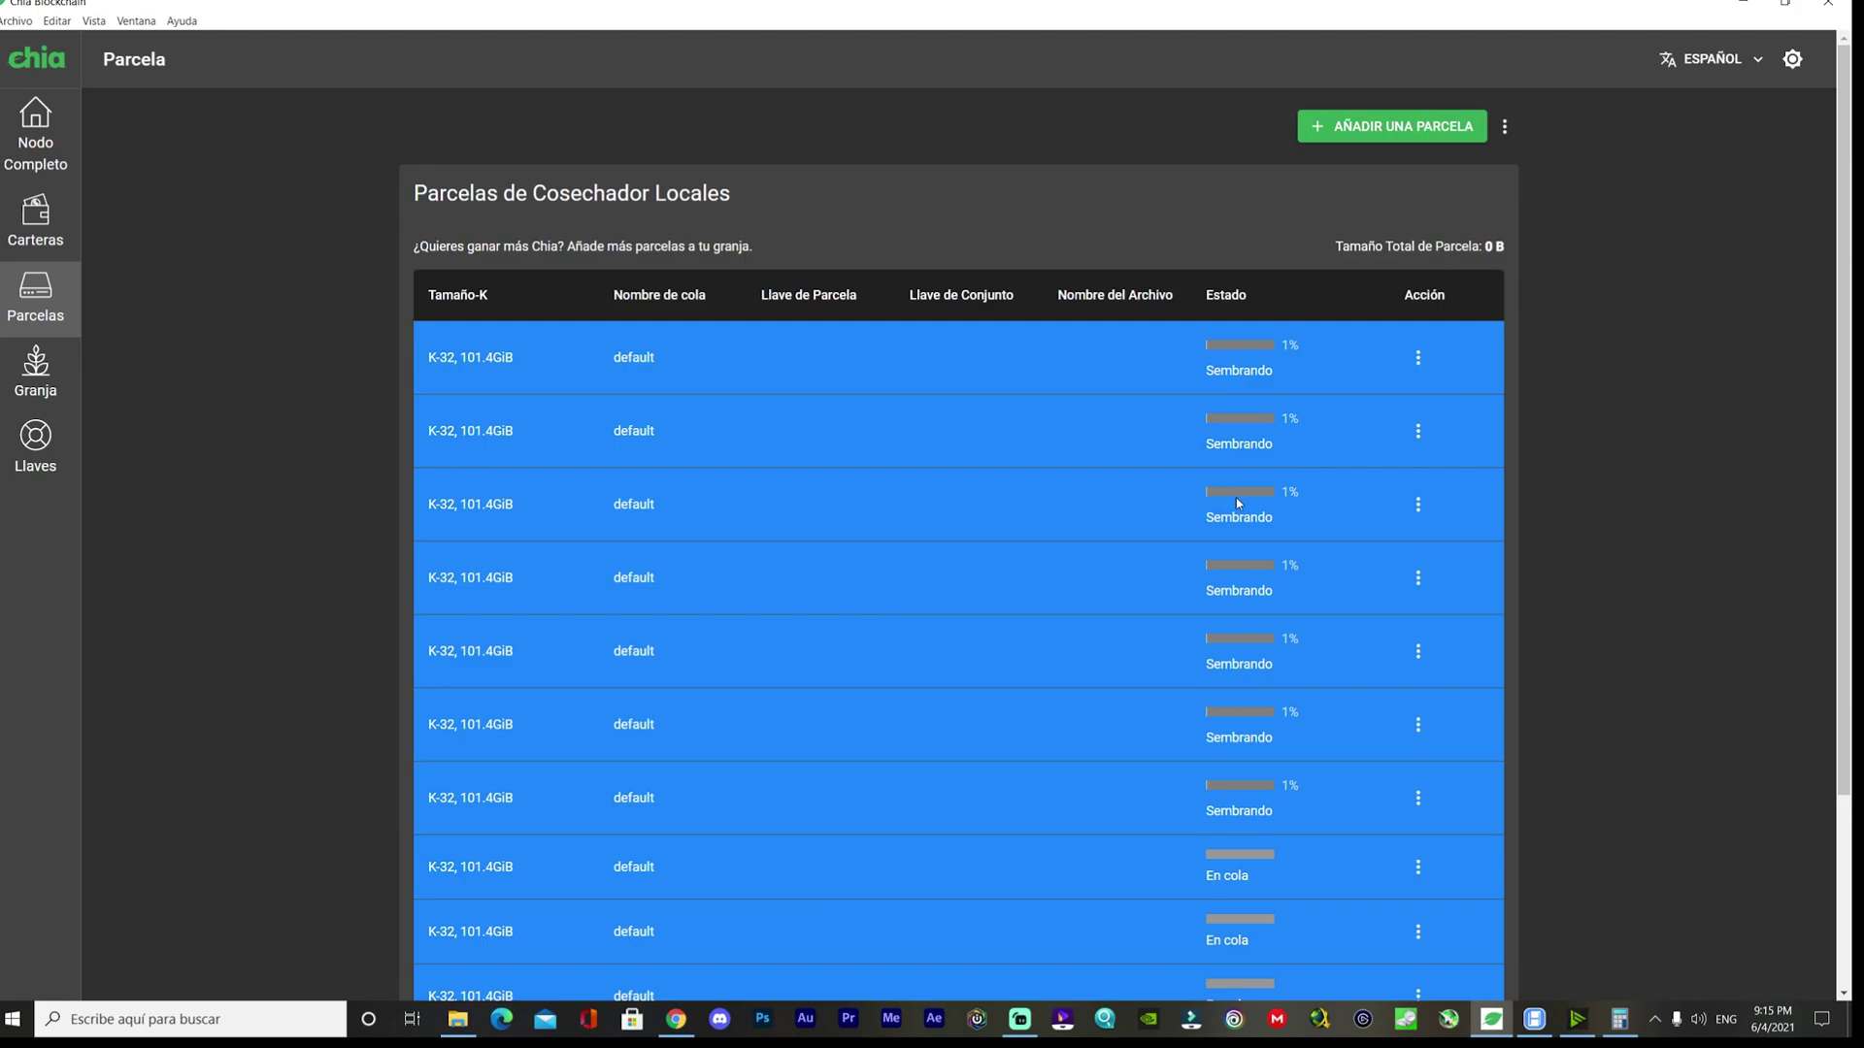
scroll(1203, 447, down, 3)
scroll(1261, 527, up, 1)
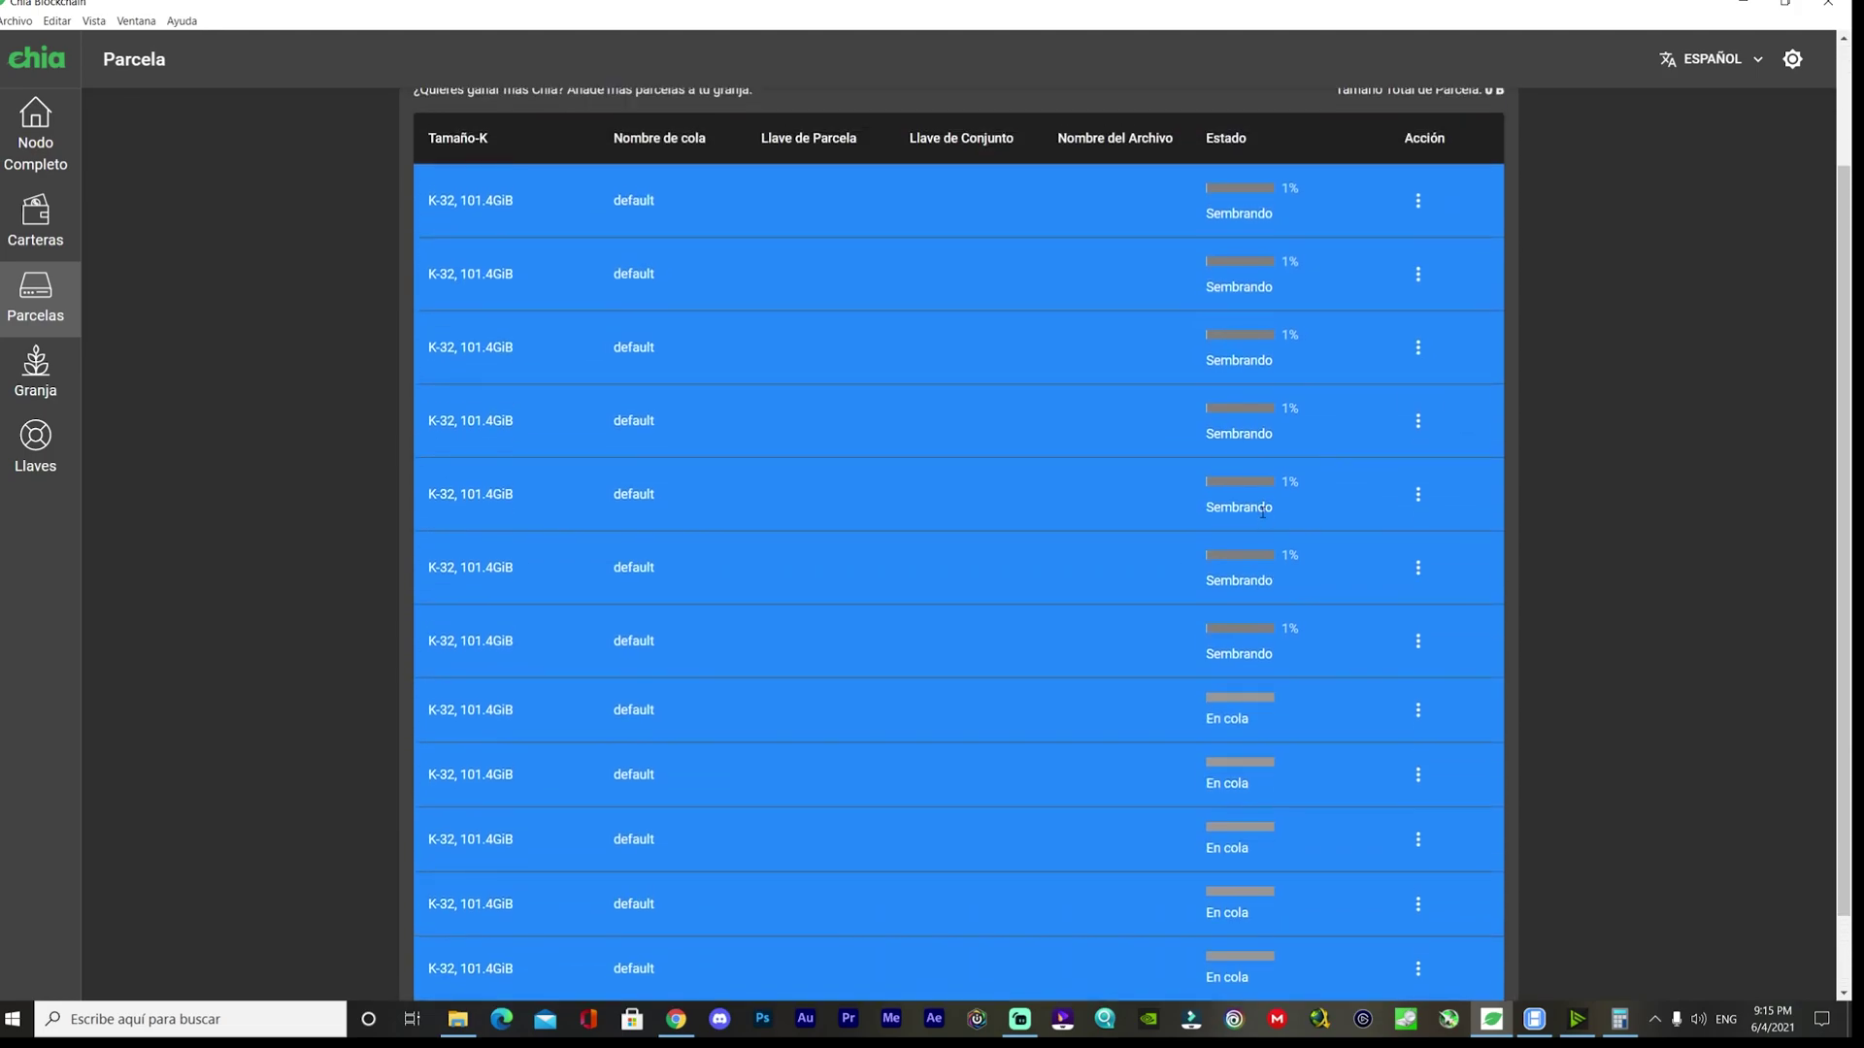
scroll(1260, 502, down, 1)
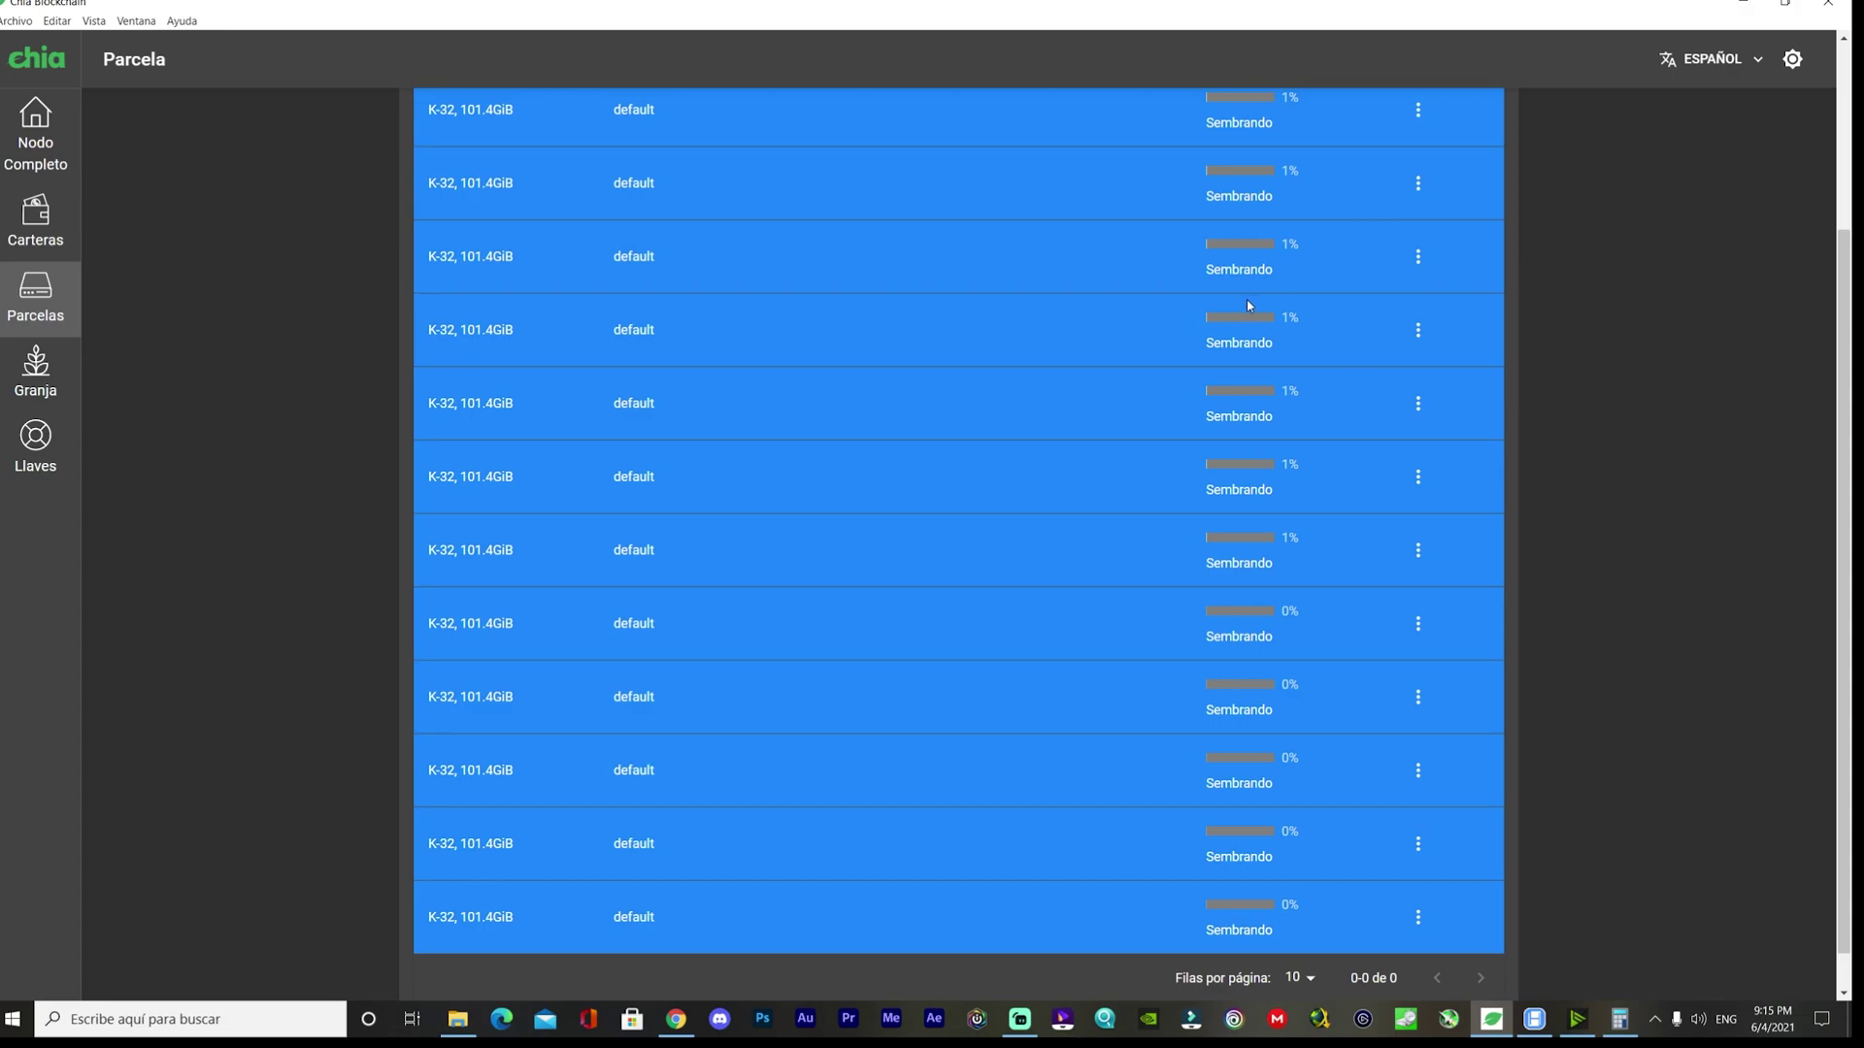
click(1621, 1017)
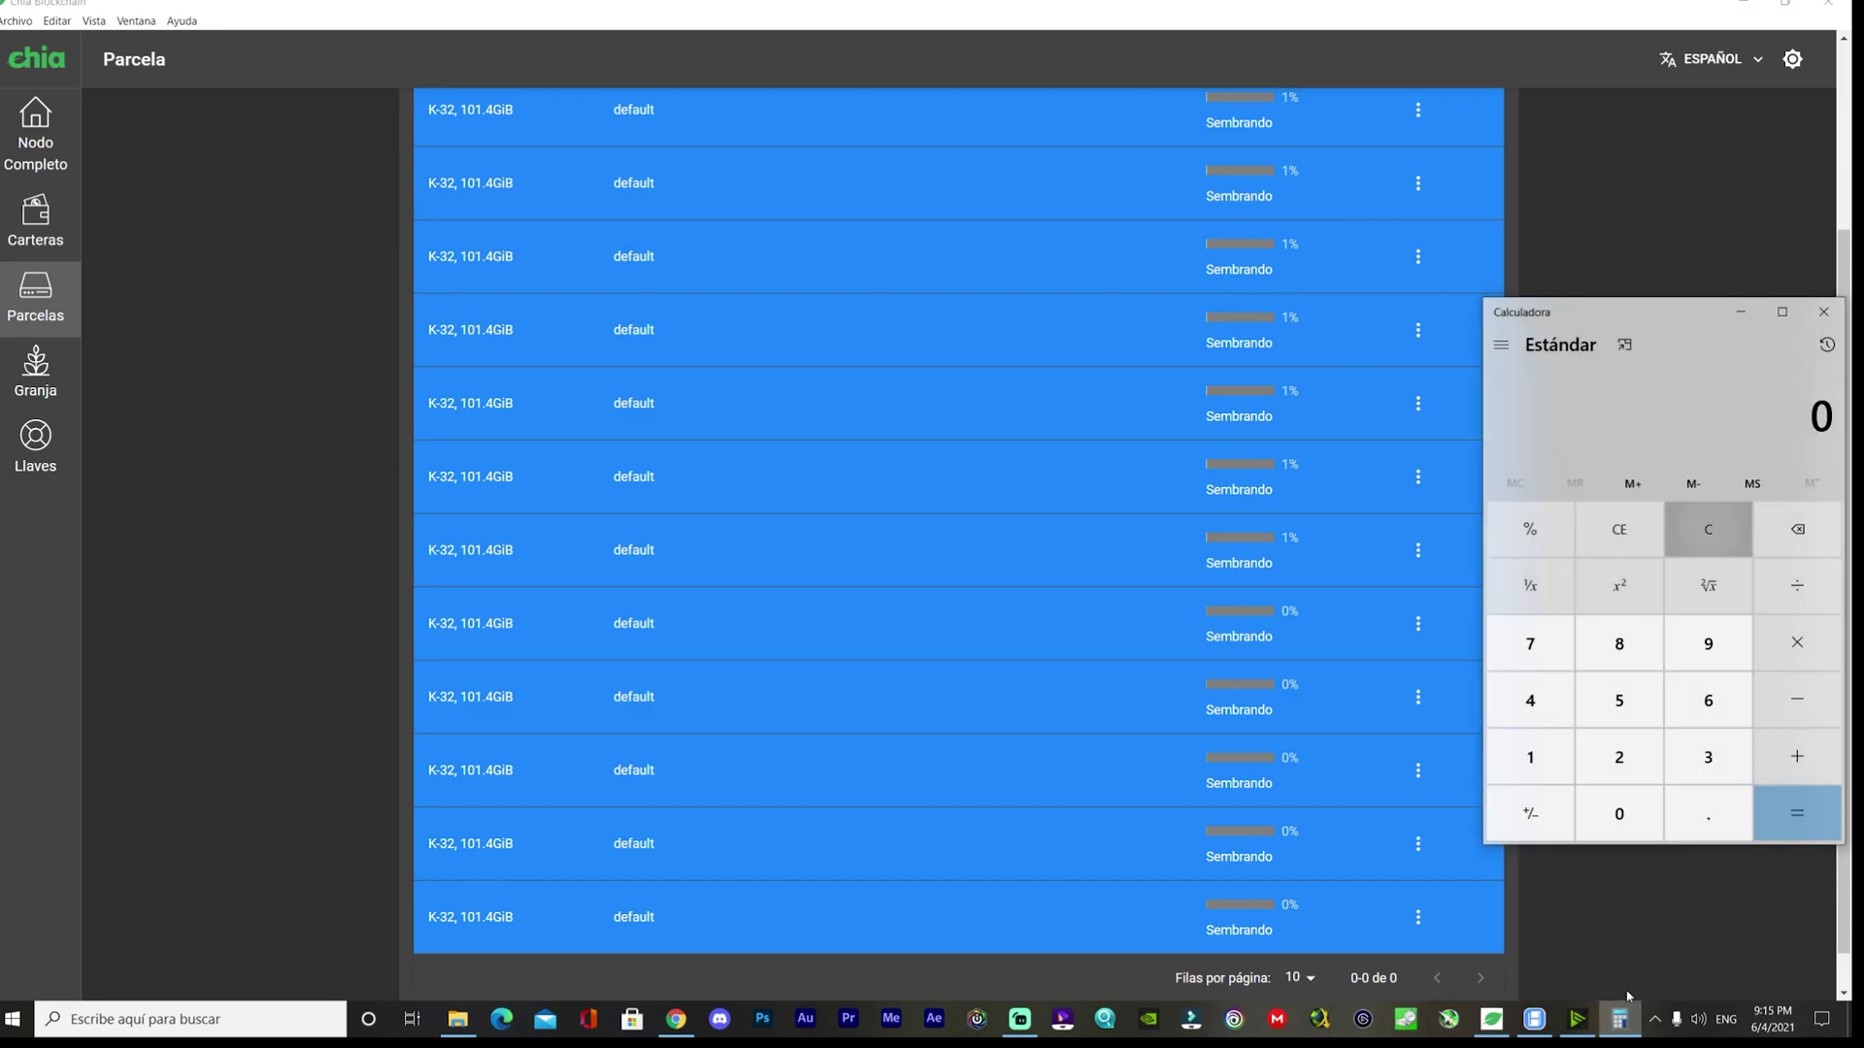
text(12*12)
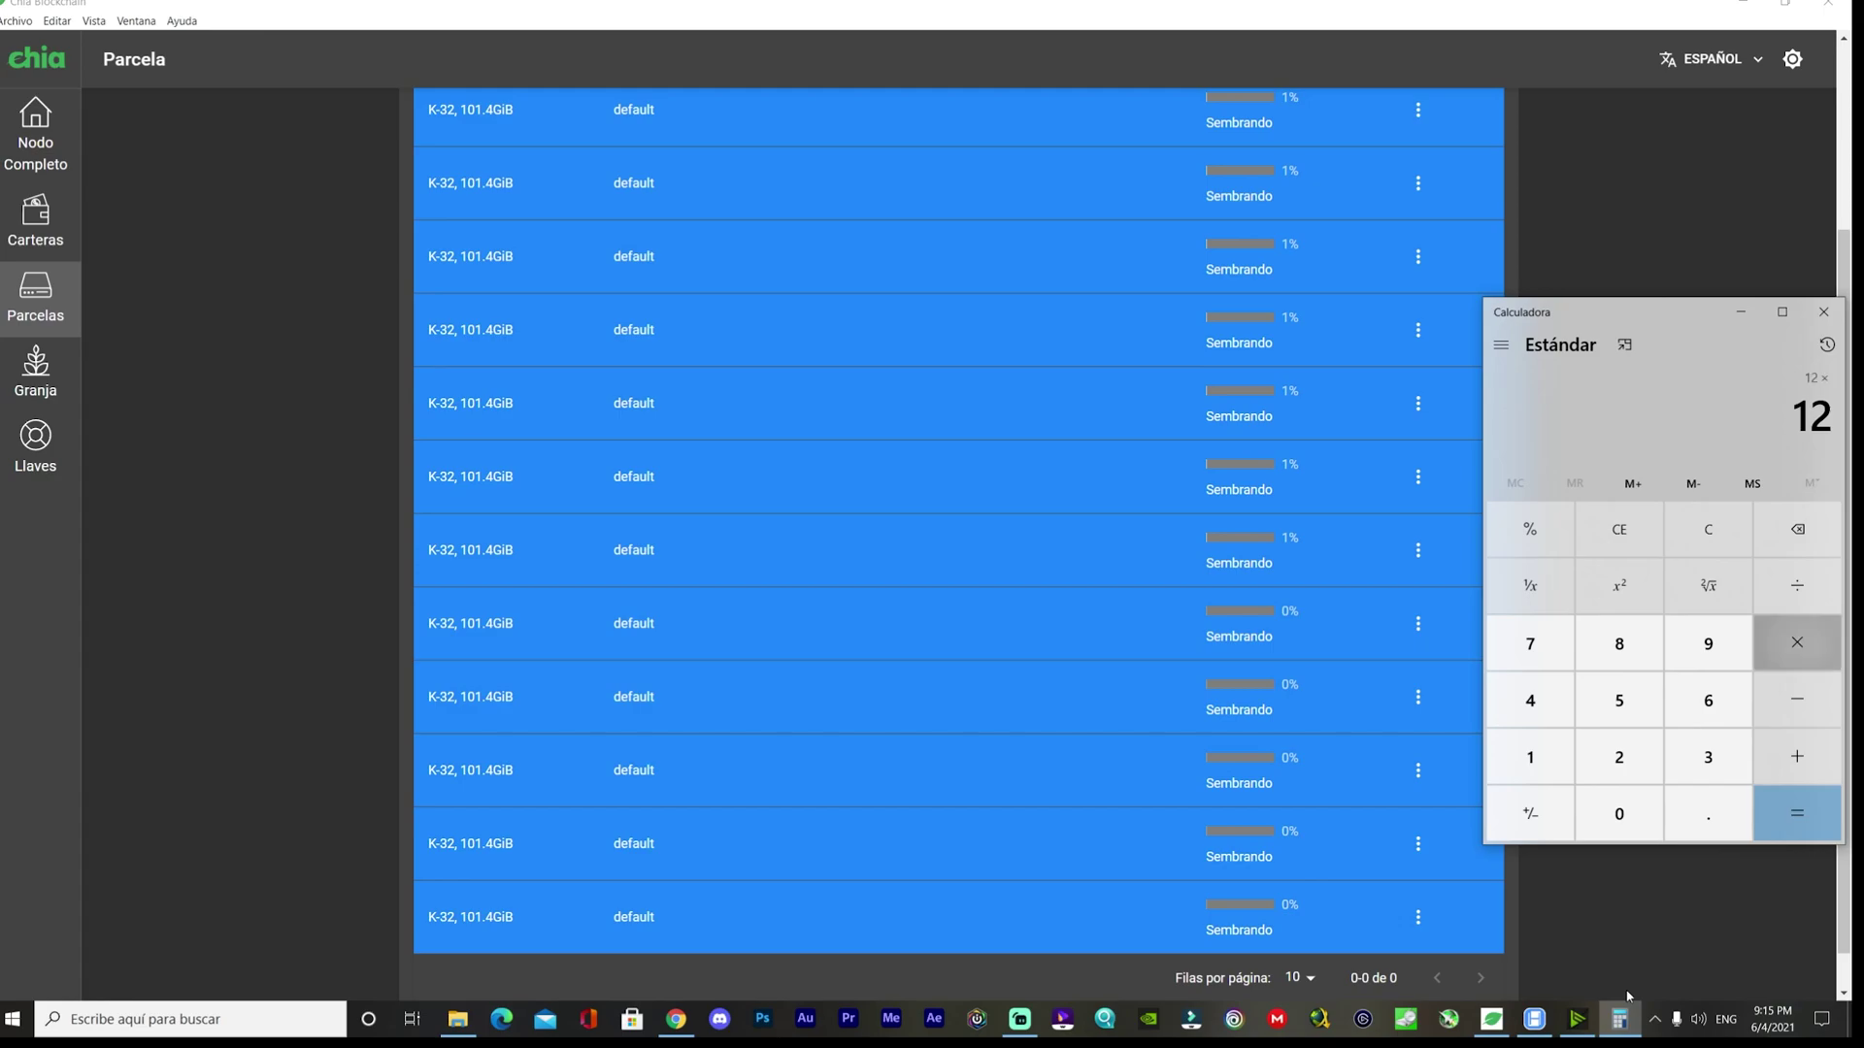
key(Return)
key(Escape)
text(12)
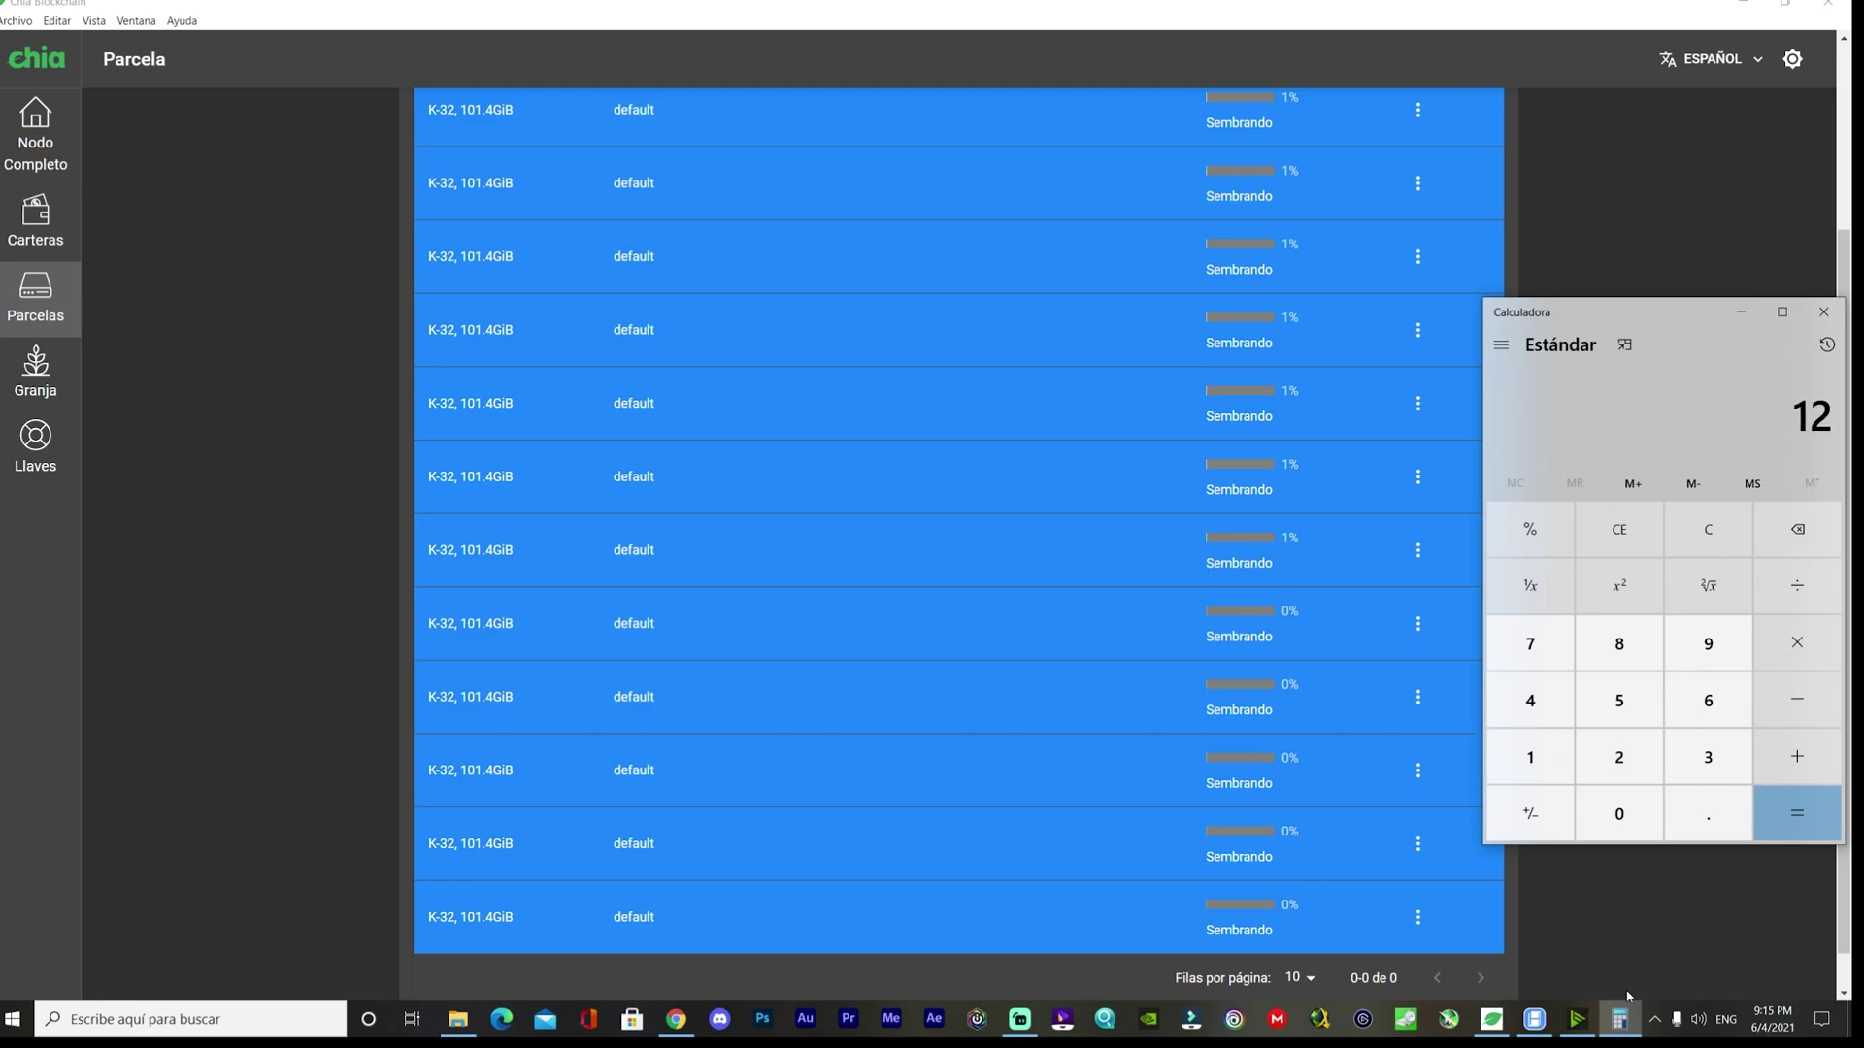
key(Return)
key(Escape)
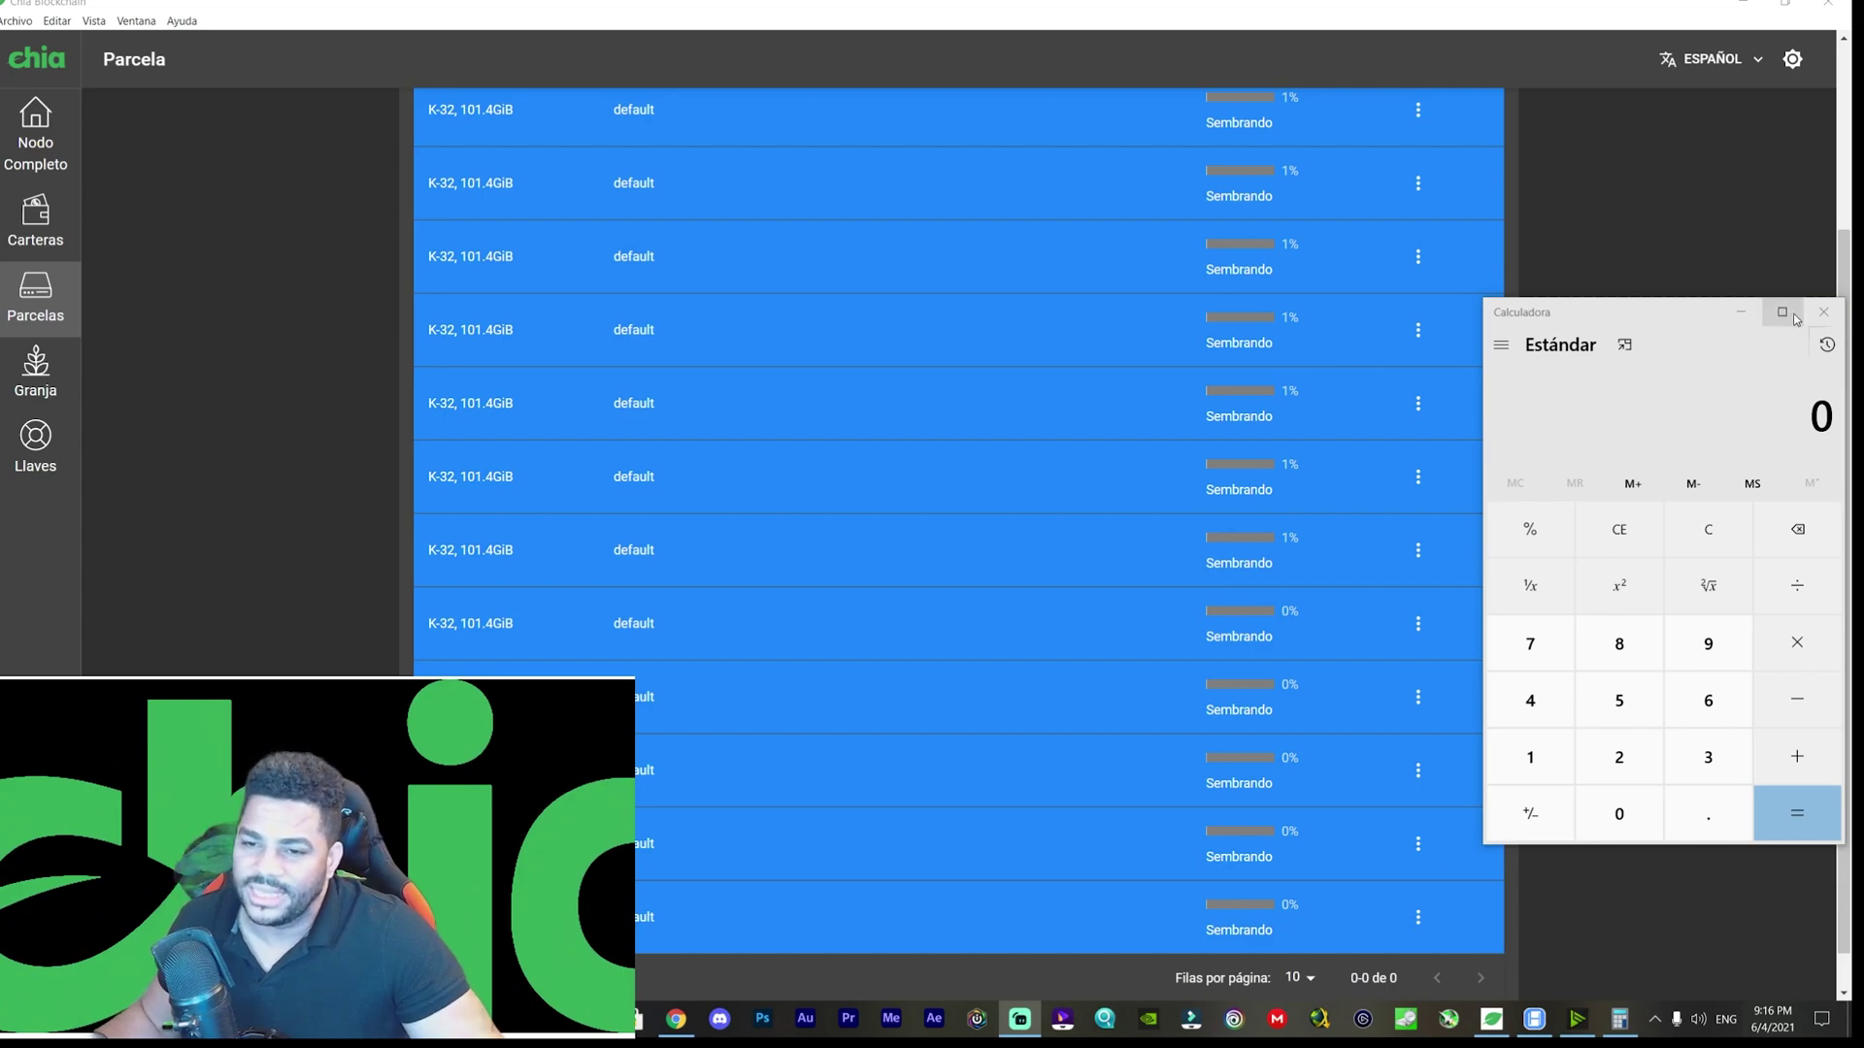
click(1740, 312)
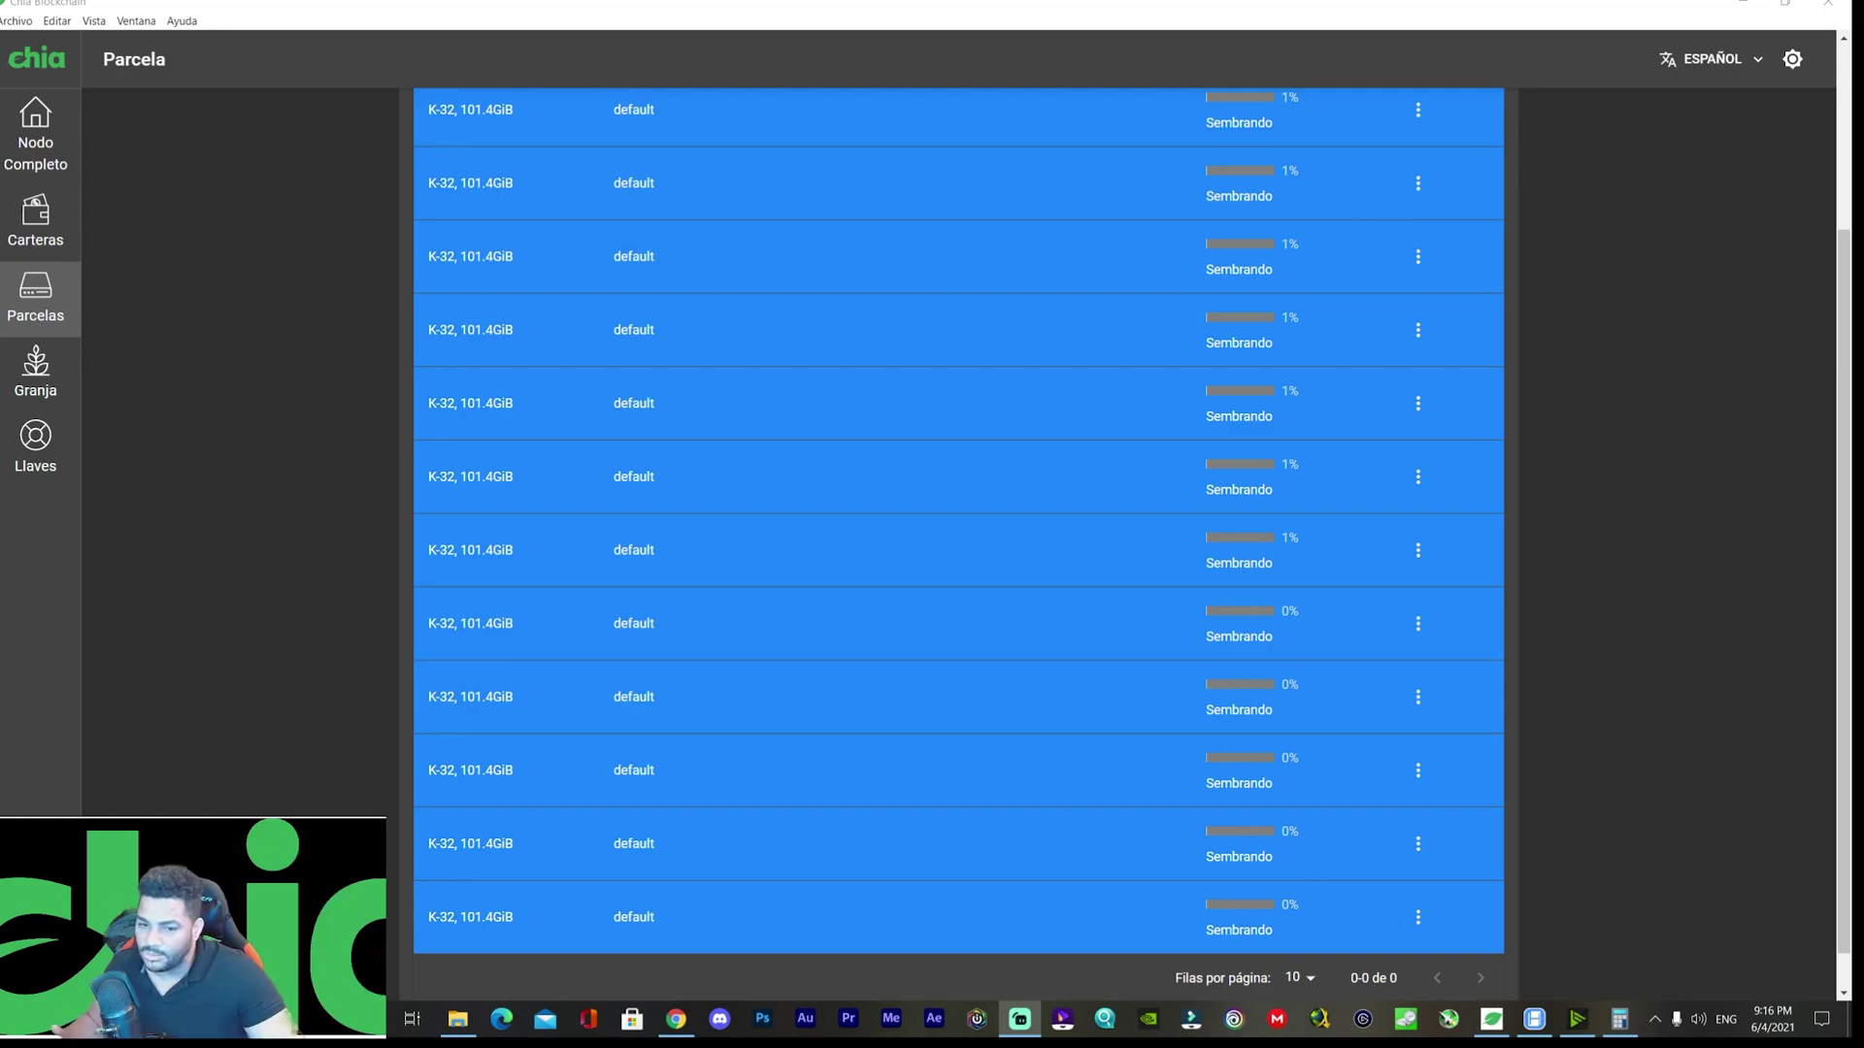
Switch to Calculator and start an addition with 24.
click(1620, 1019)
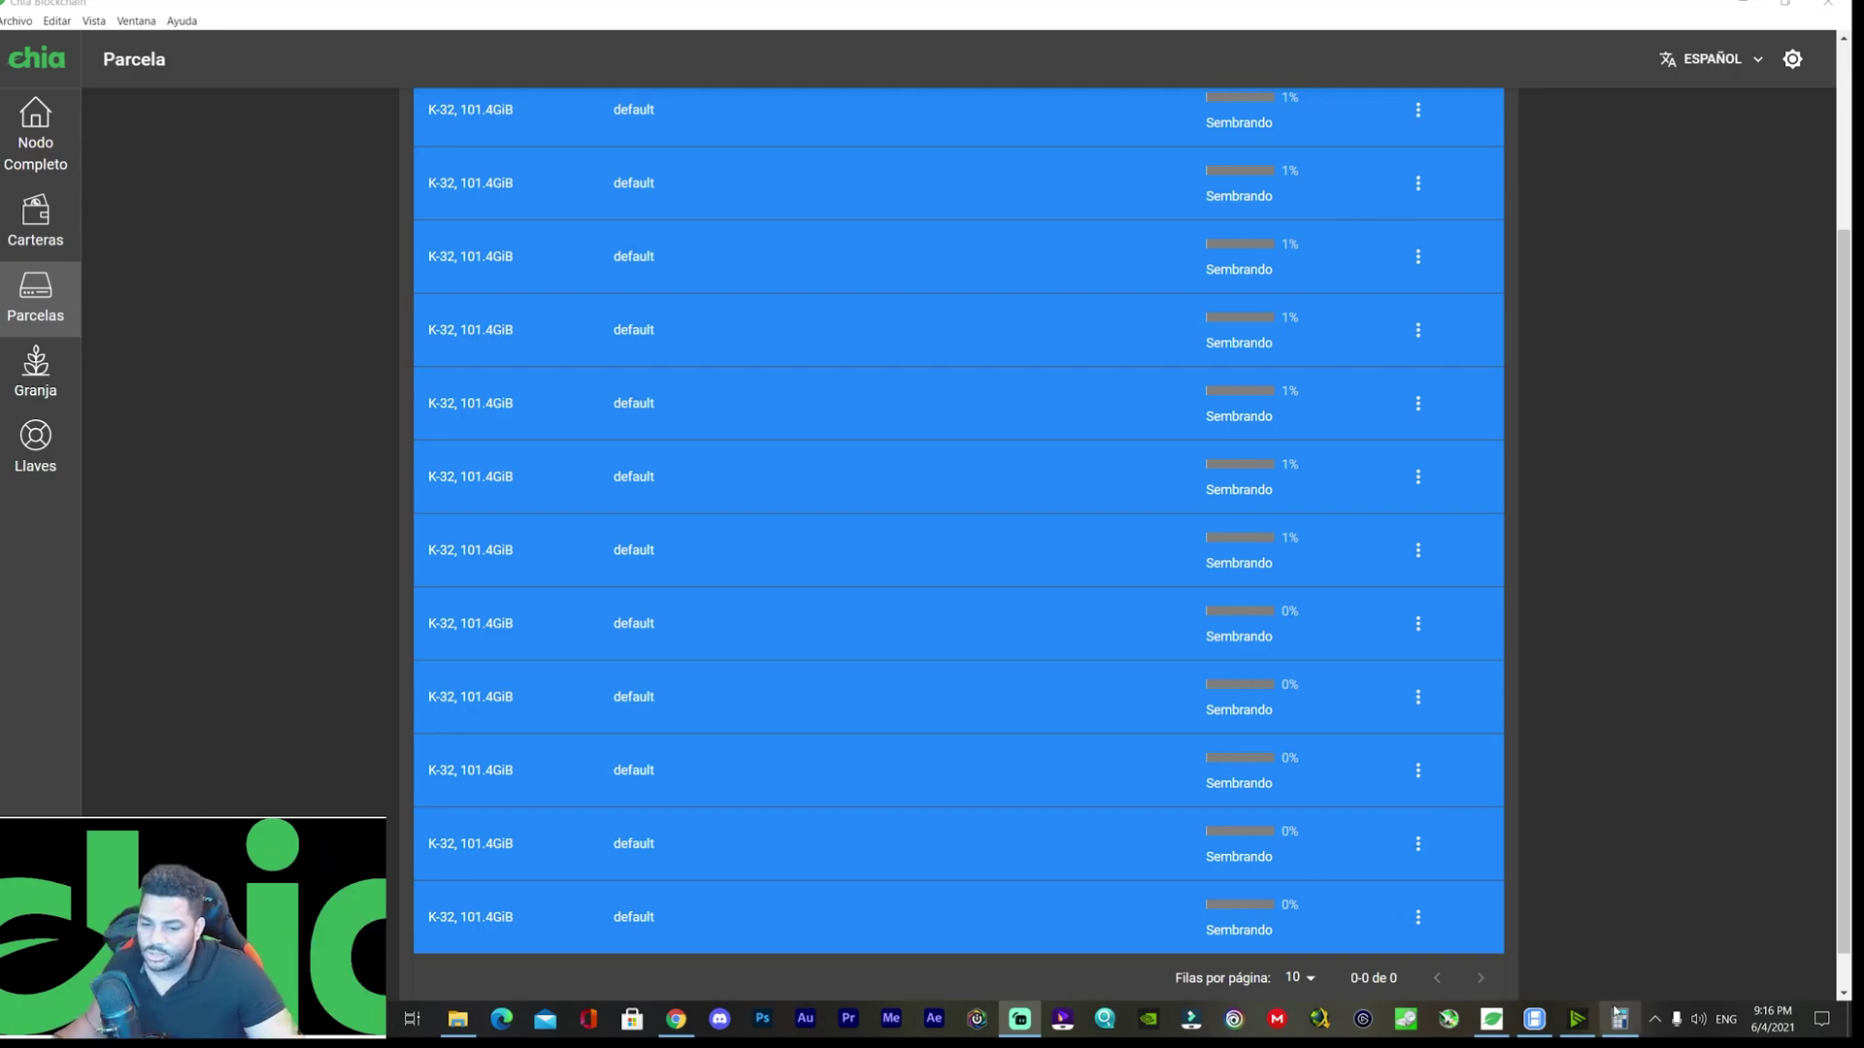
key(Escape)
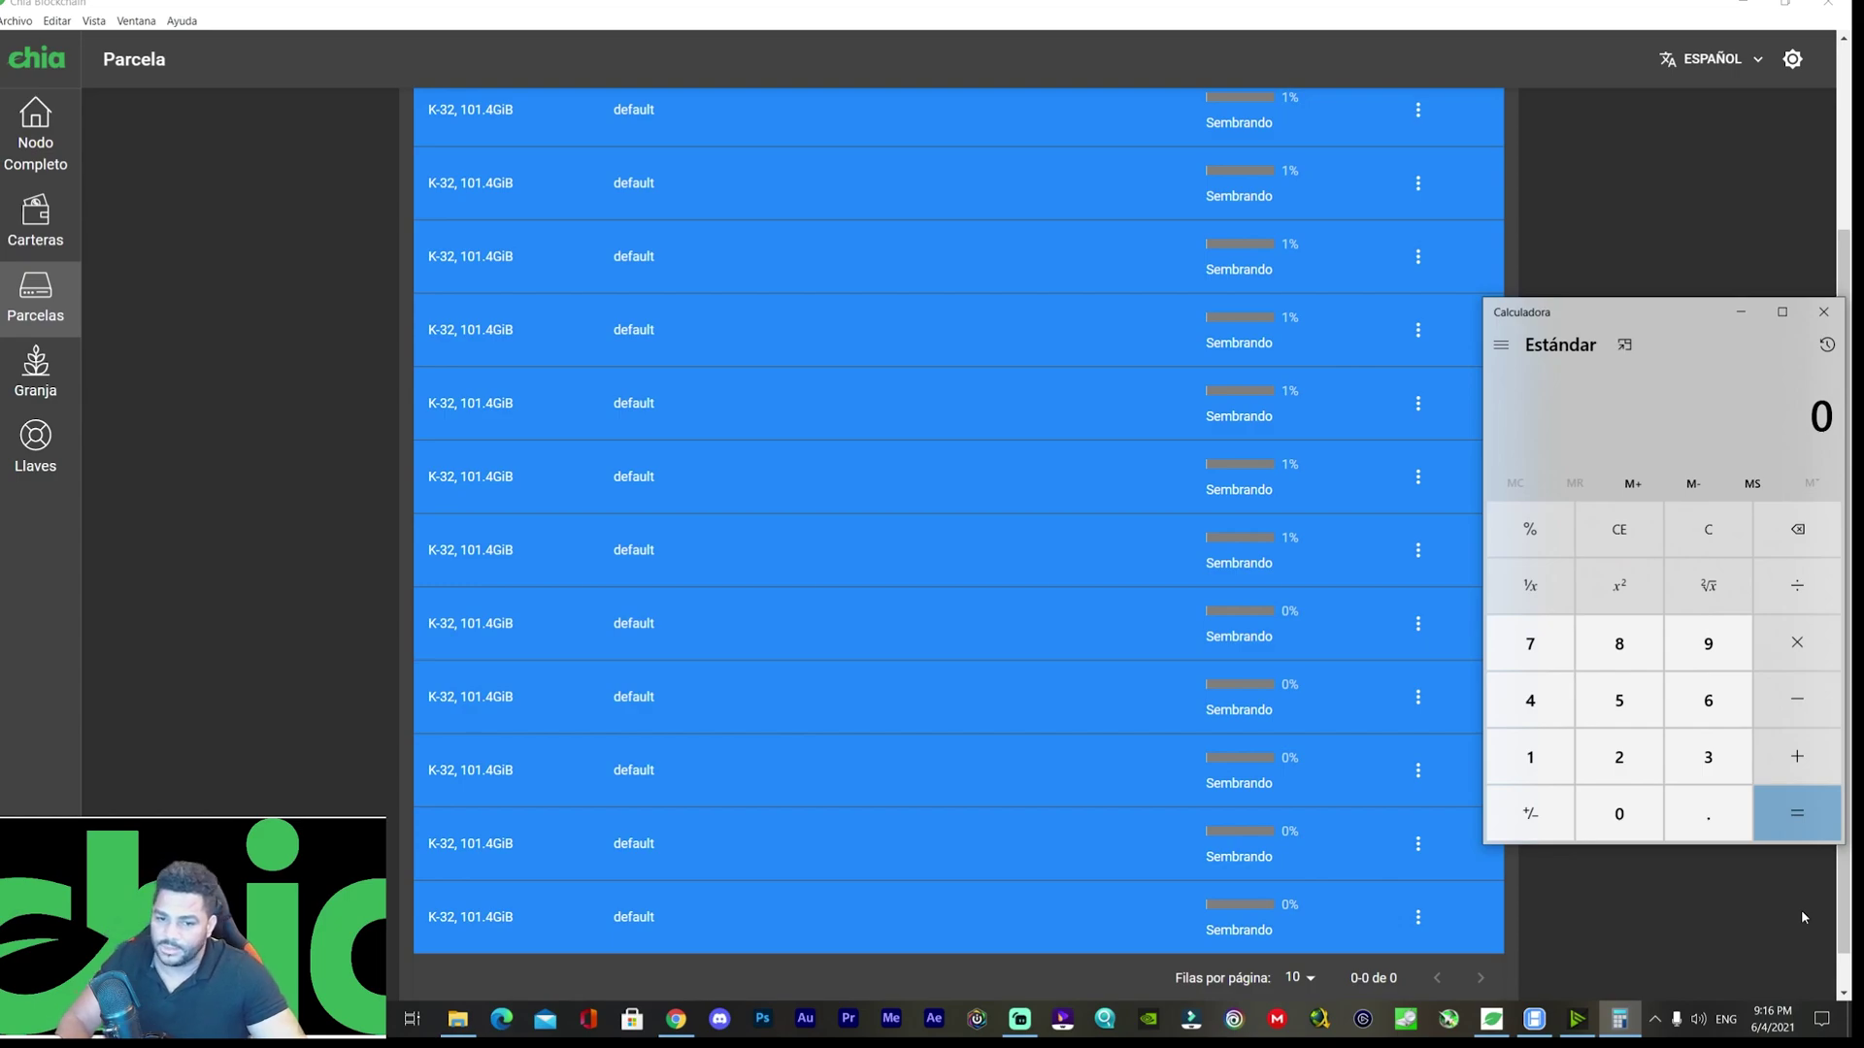
text(24 +)
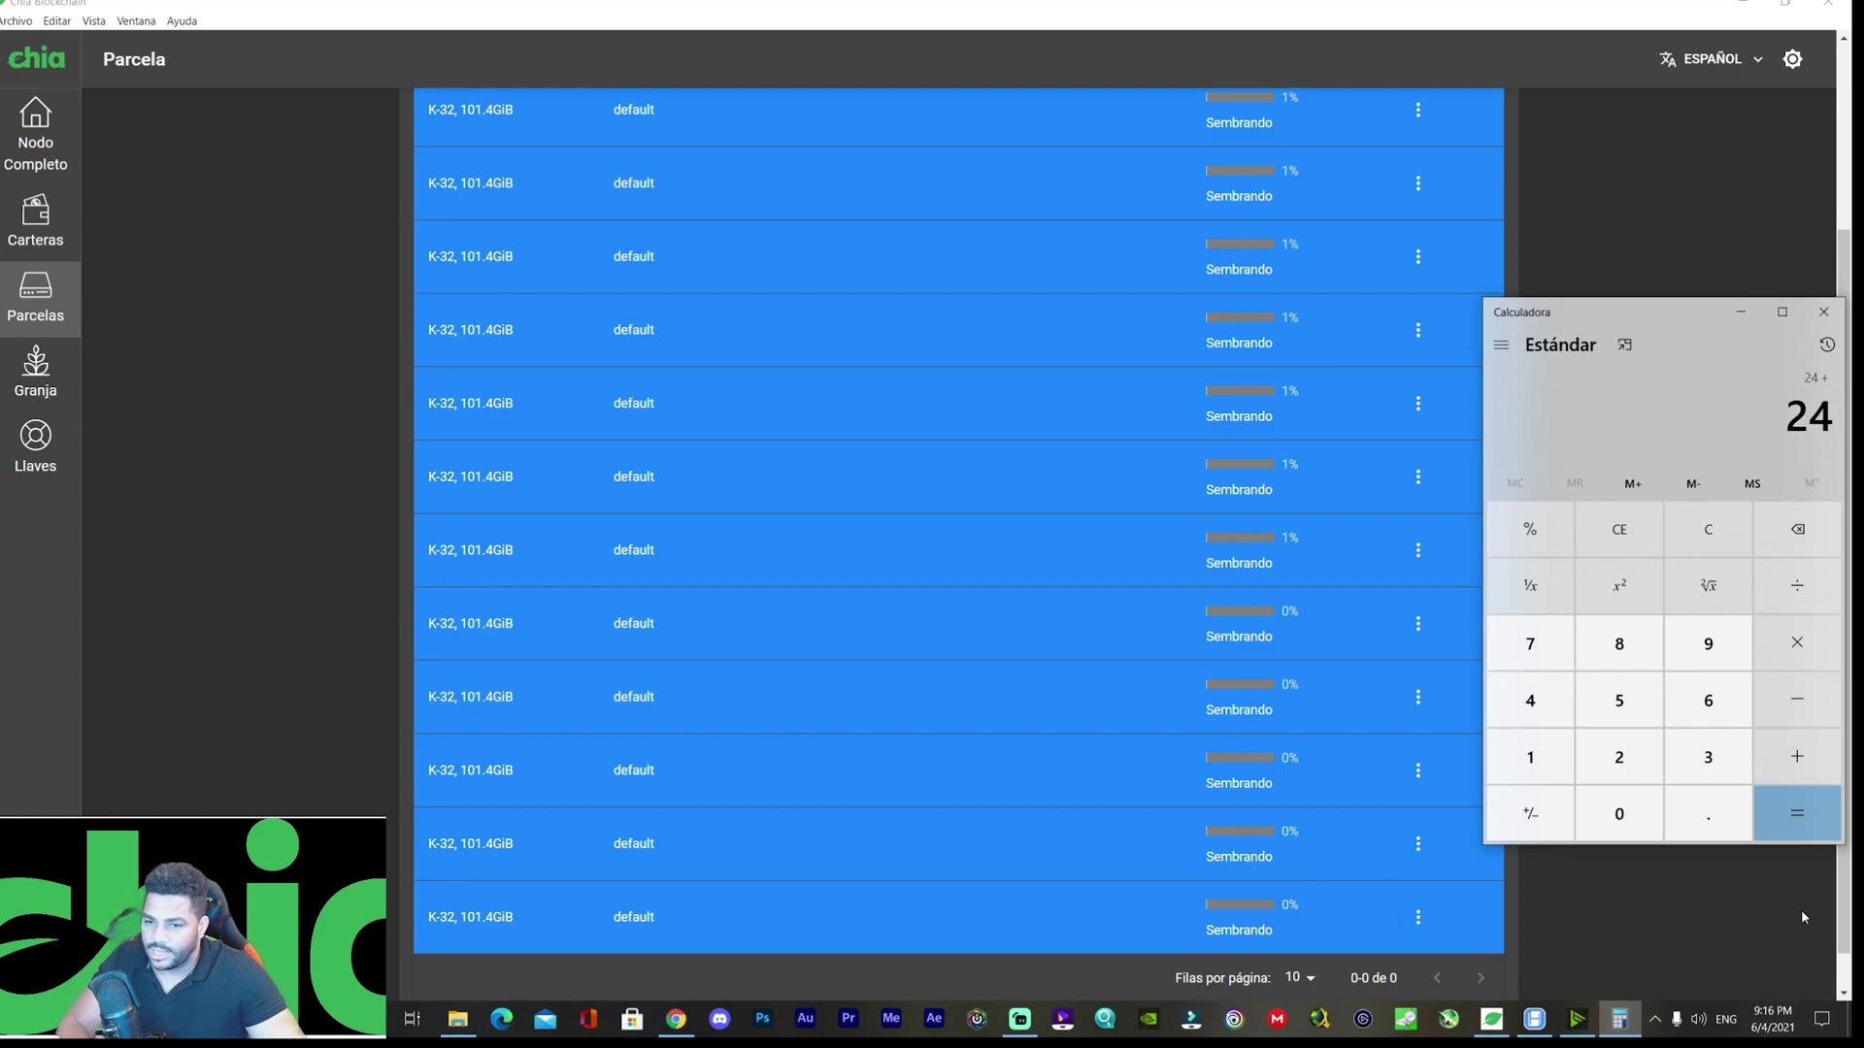